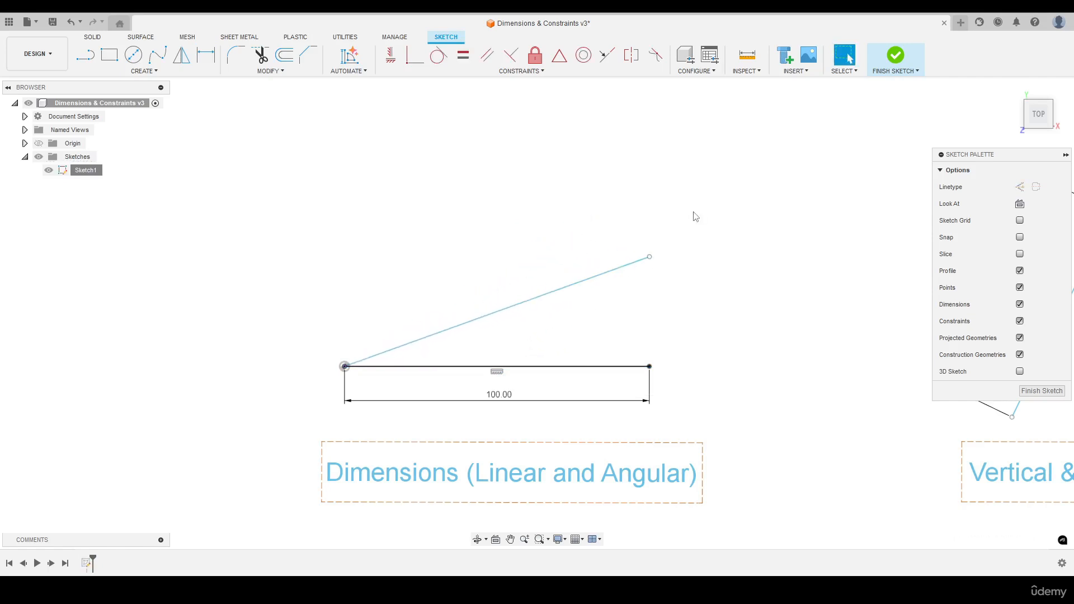
Dimension the slanted line's length along the line as 100 mm.
key("d")
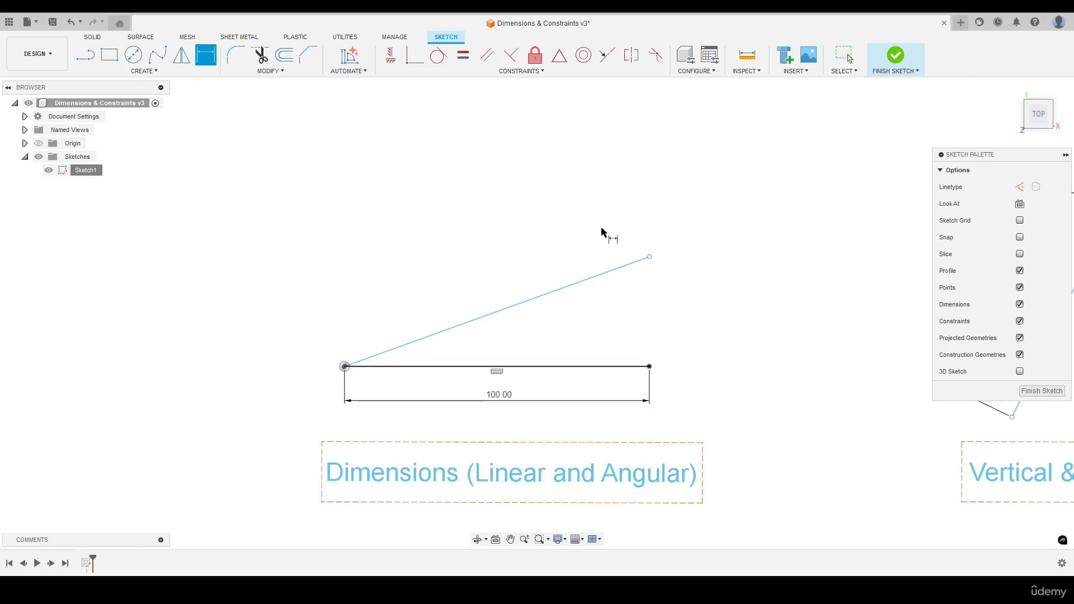
left_click(526, 301)
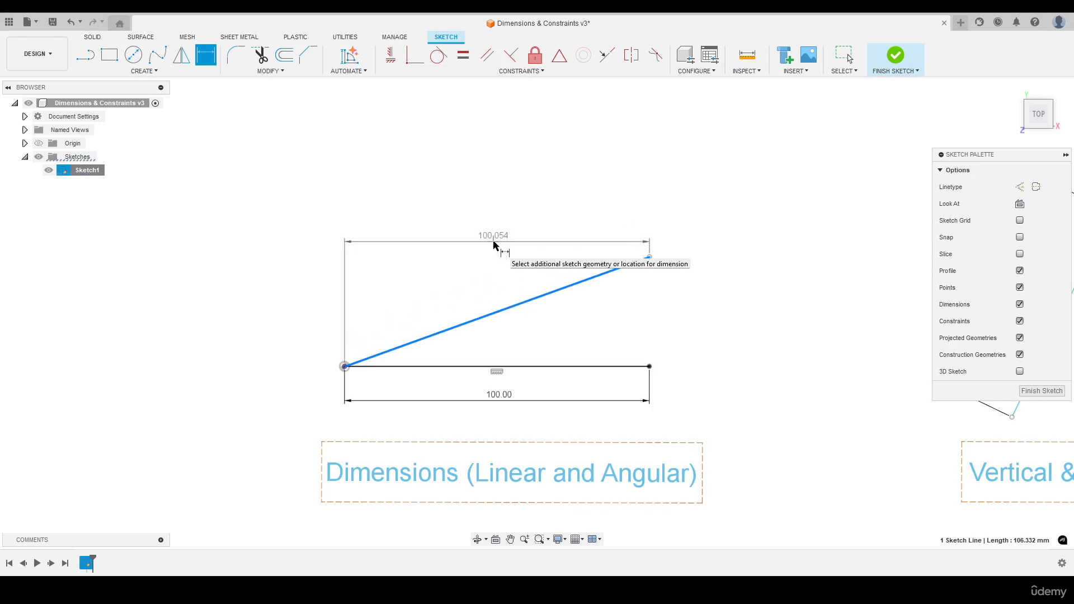
left_click(501, 283)
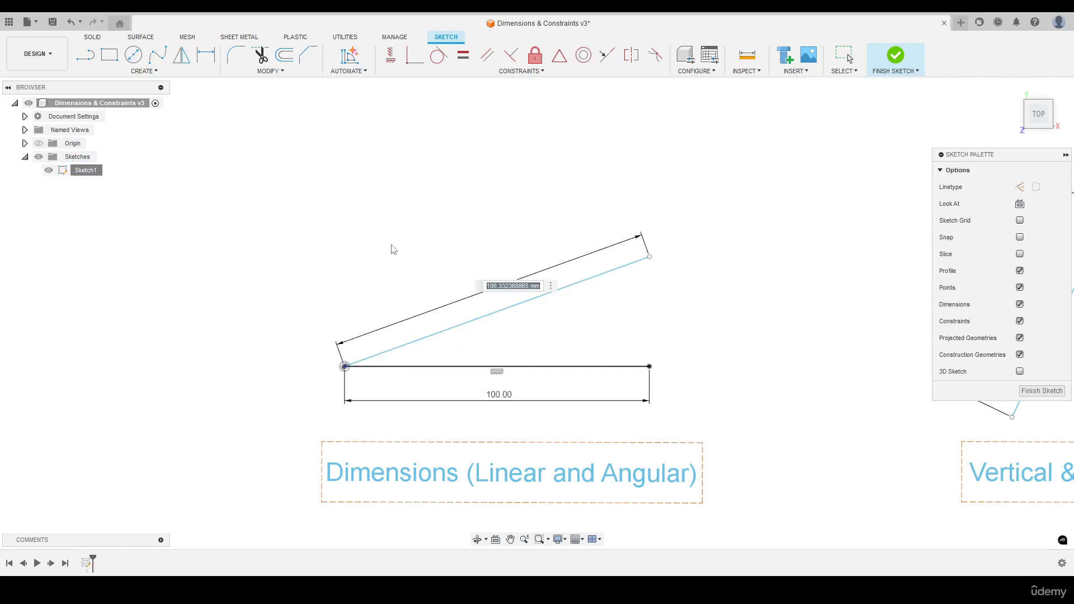
type("100")
key("Return")
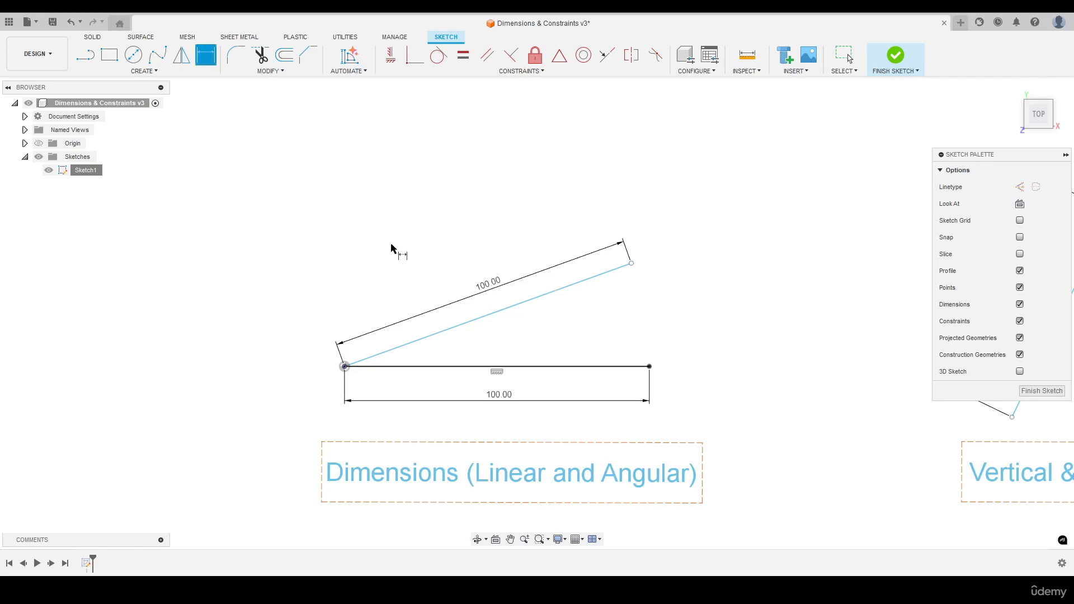
right_click(417, 183)
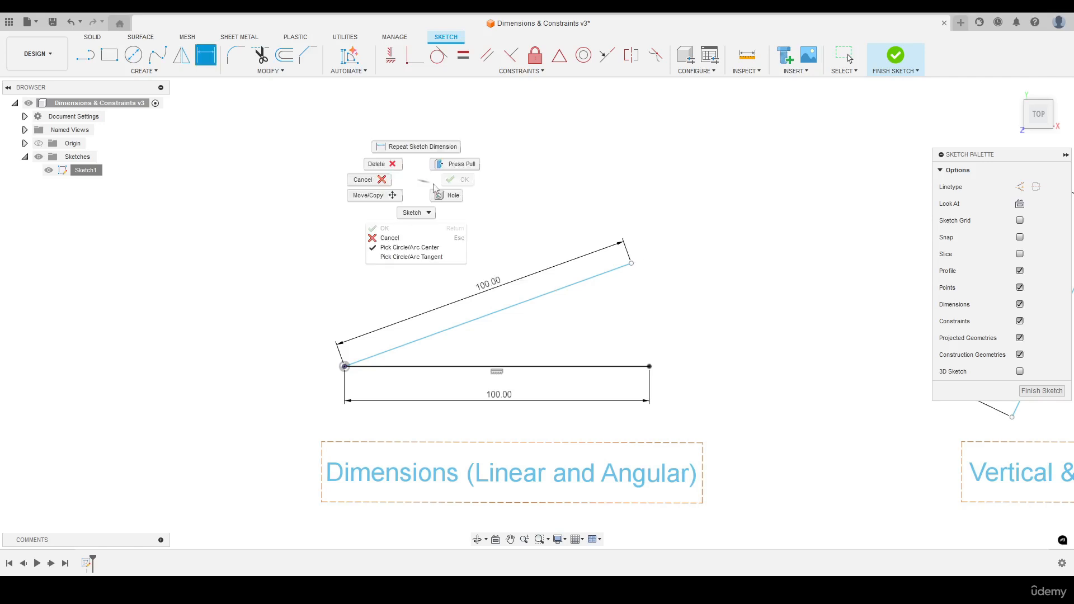
left_click(384, 184)
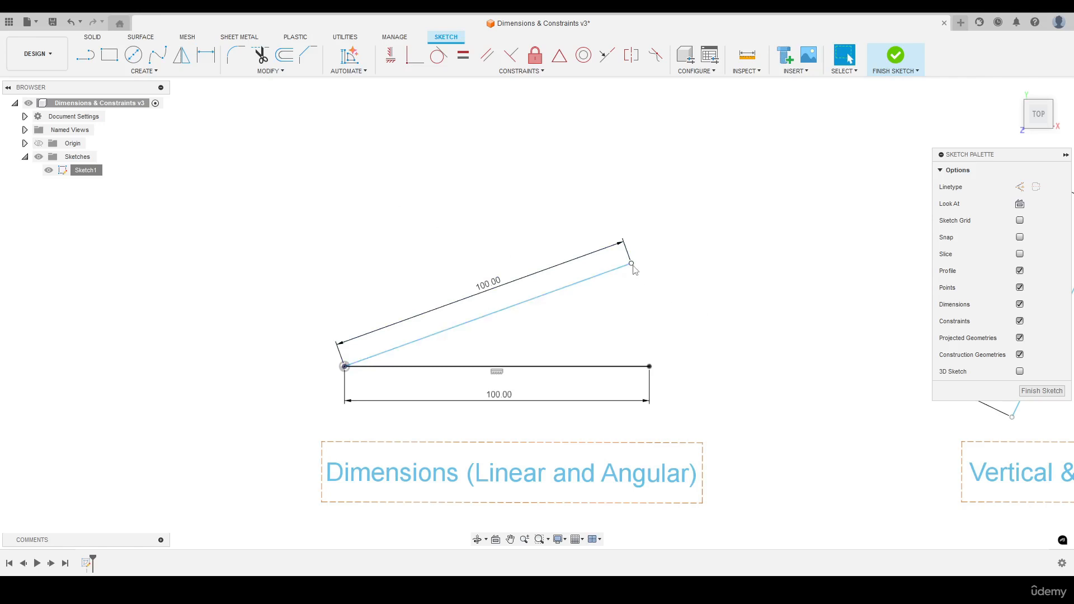
Swing the slanted line by its free endpoint and set its angle to the horizontal line to 30 degrees.
left_click_drag(632, 263, 558, 286)
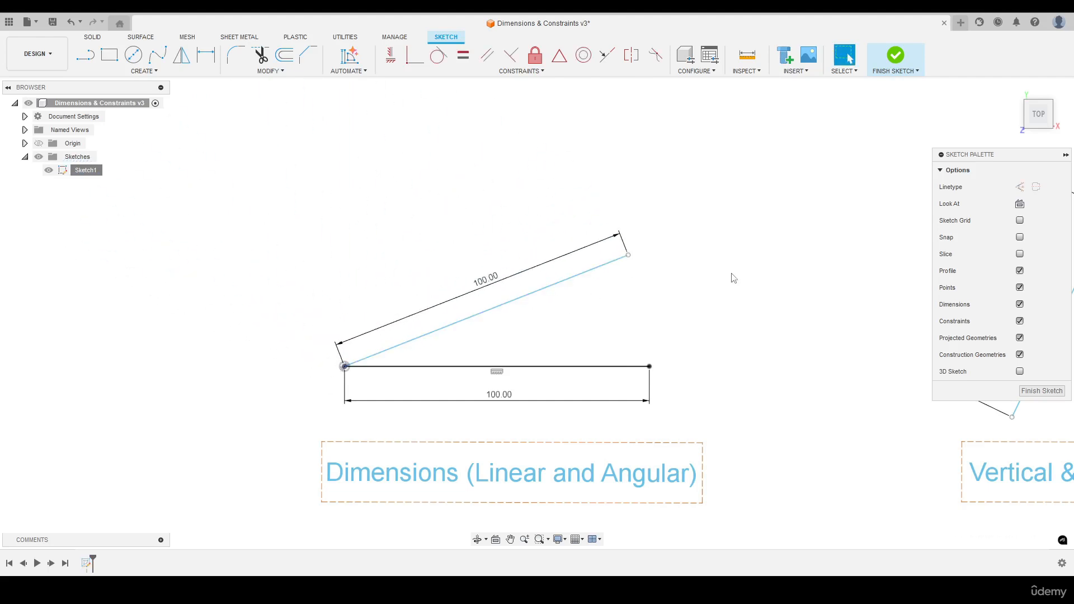
key("d")
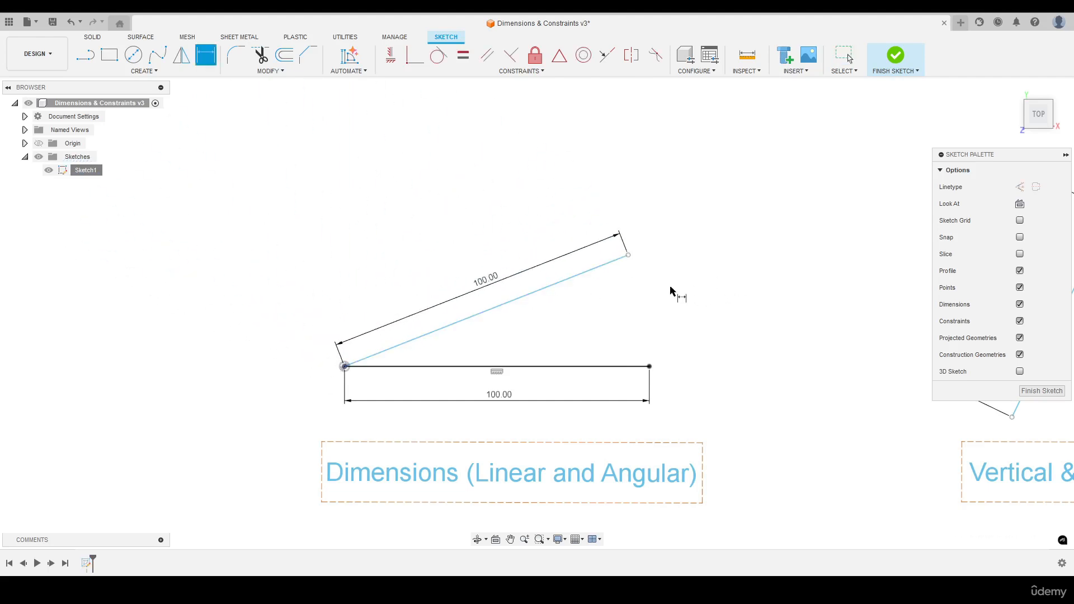
left_click(570, 283)
left_click(582, 367)
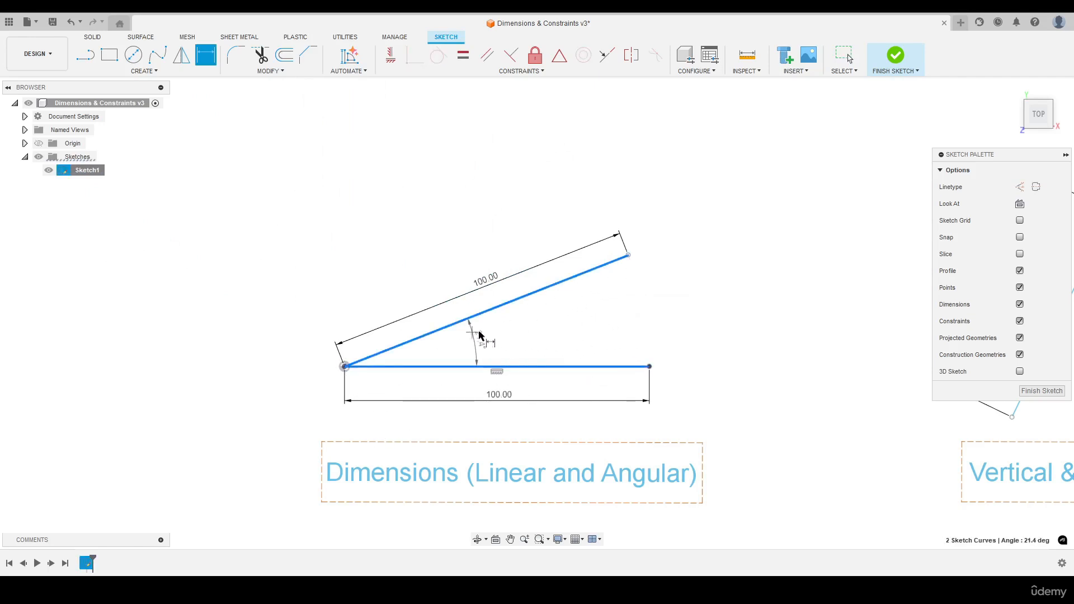
left_click(610, 316)
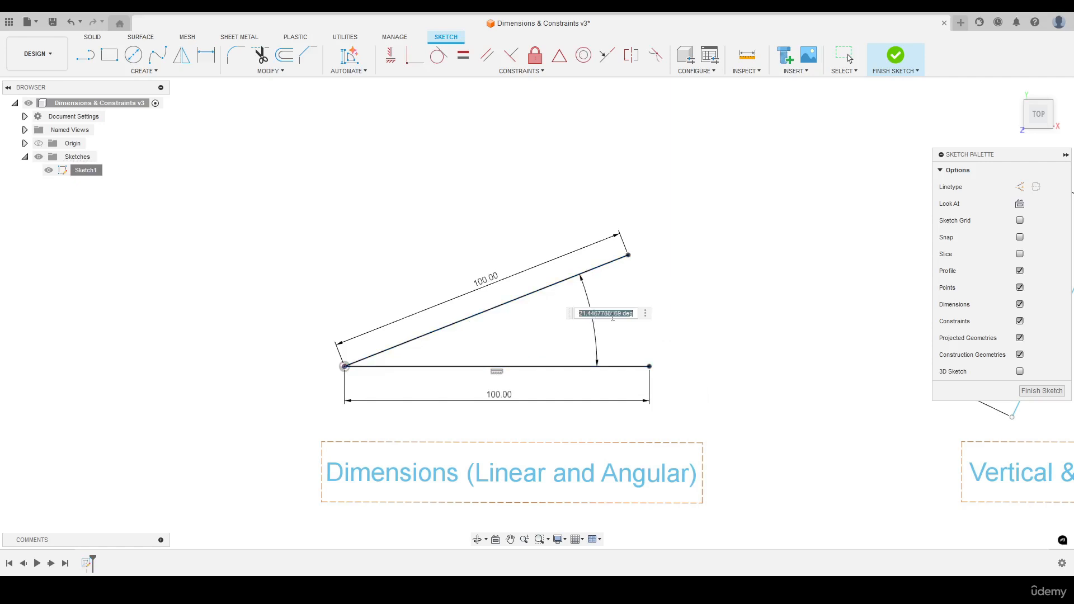
type("30")
key("Return")
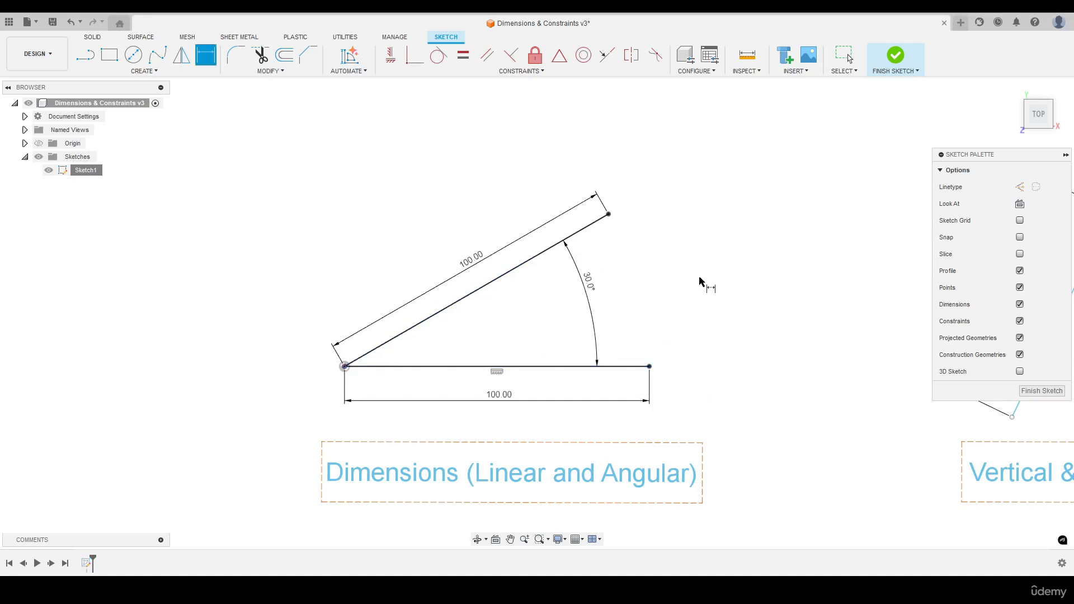
right_click(702, 243)
left_click(661, 242)
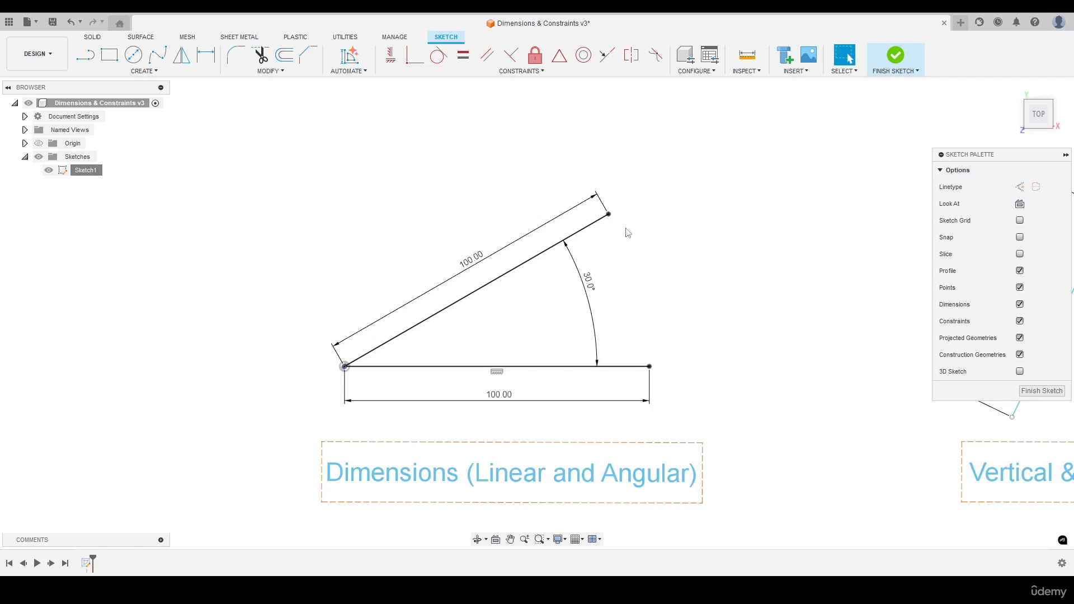
left_click(608, 215)
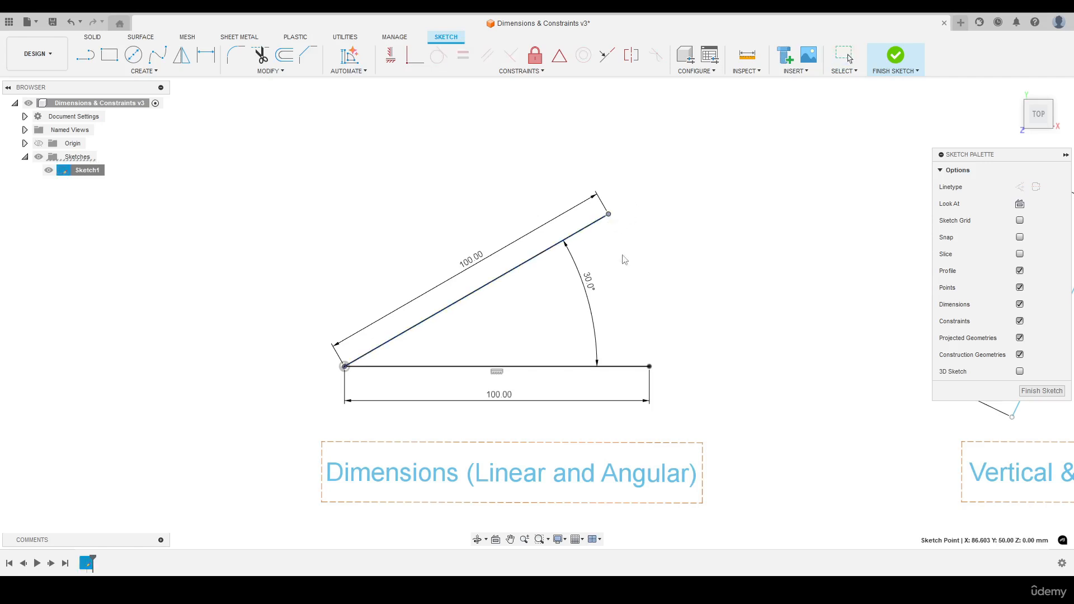
left_click(595, 223)
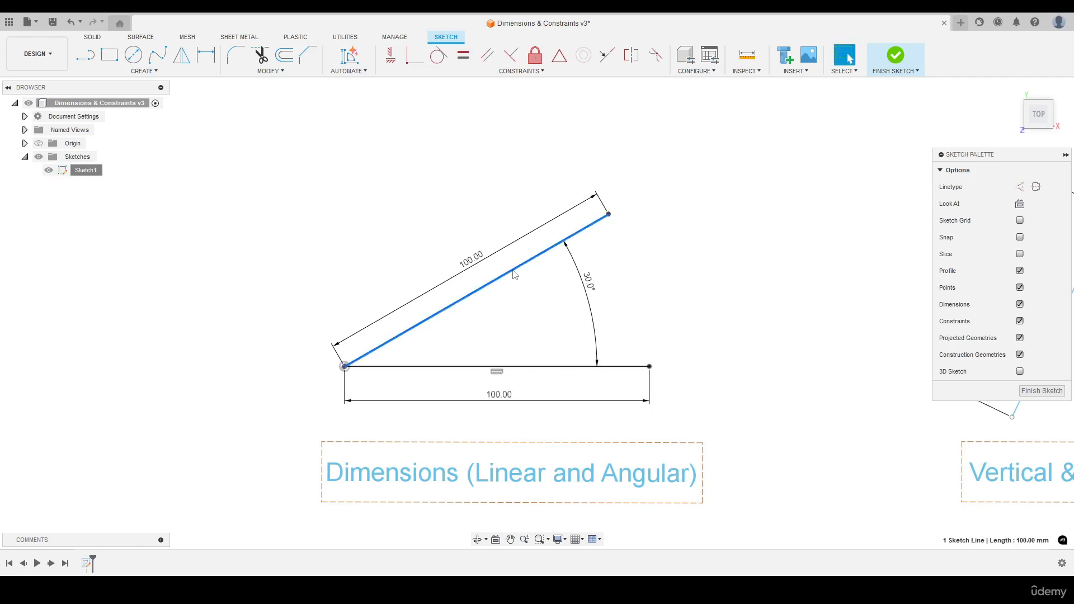
left_click(430, 170)
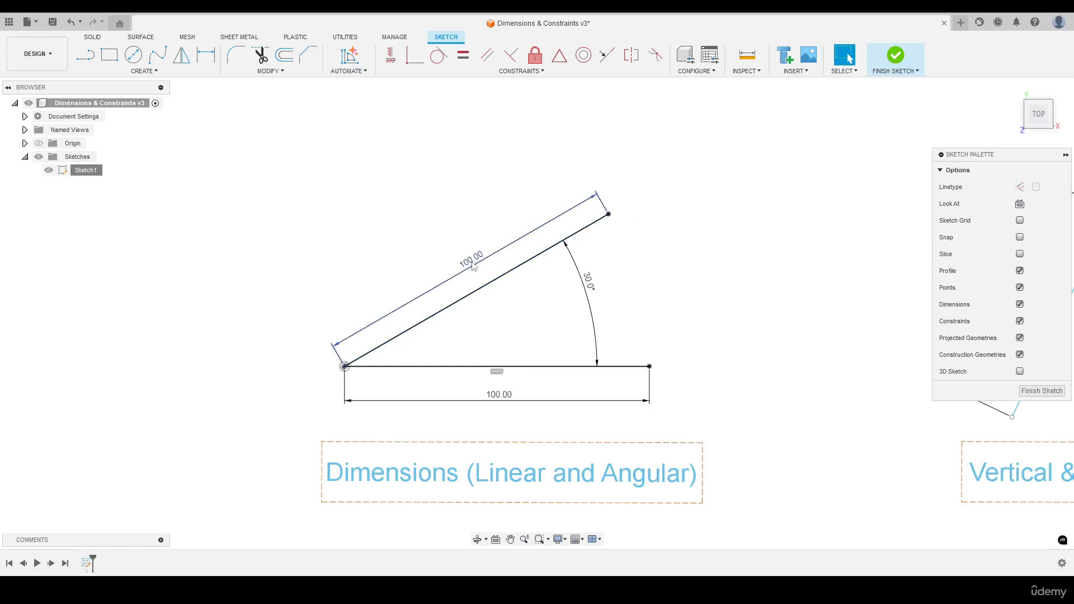
Try a 45-degree angle and a 50 mm length on the slanted line, and undo both changes.
double_click(587, 282)
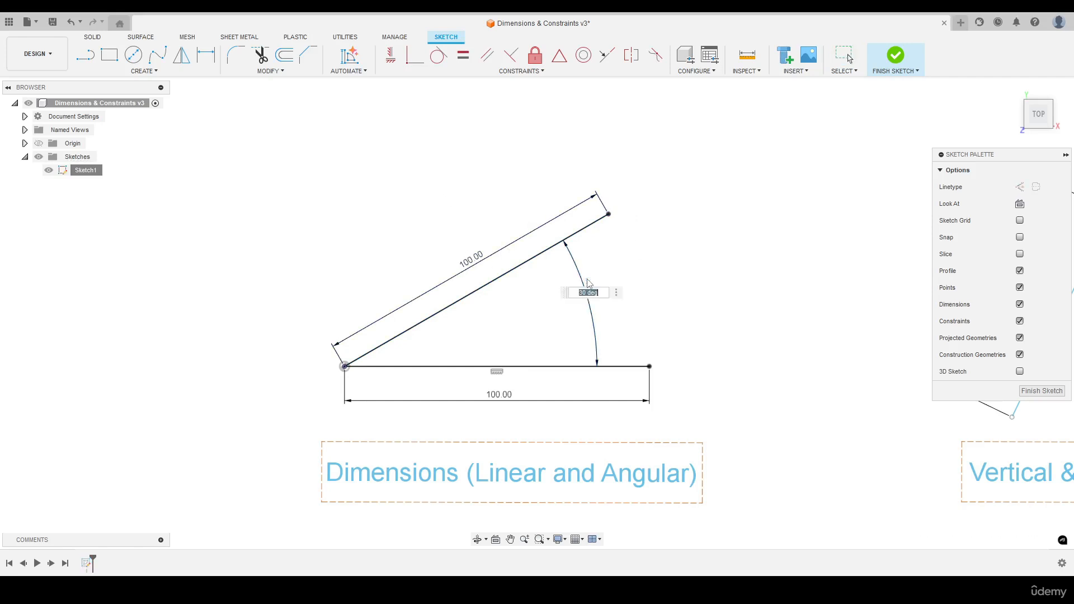
type("45")
key("Return")
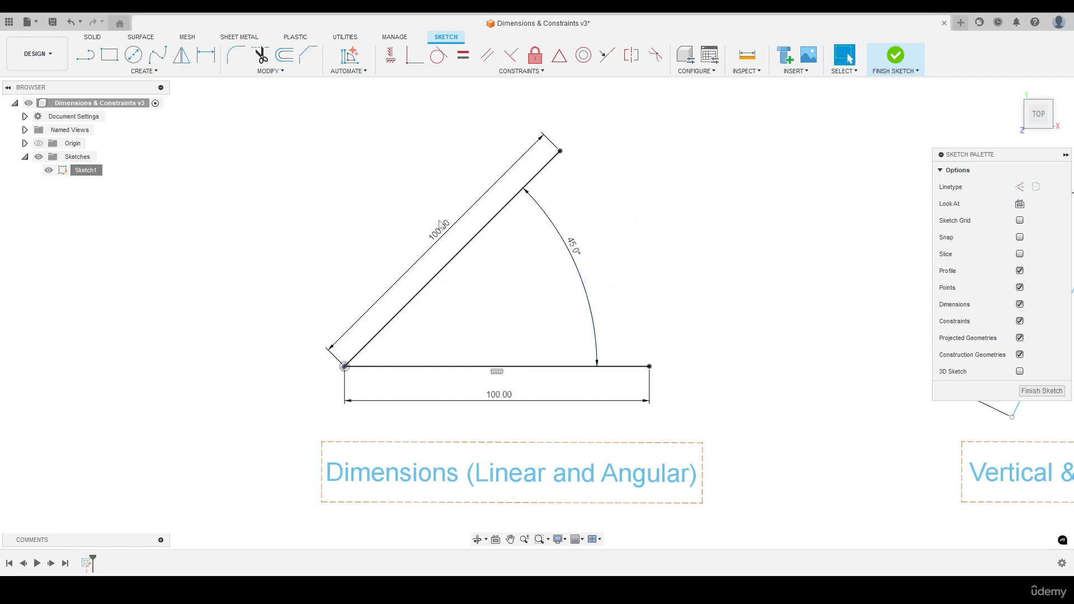
double_click(440, 236)
type("50")
key("Return")
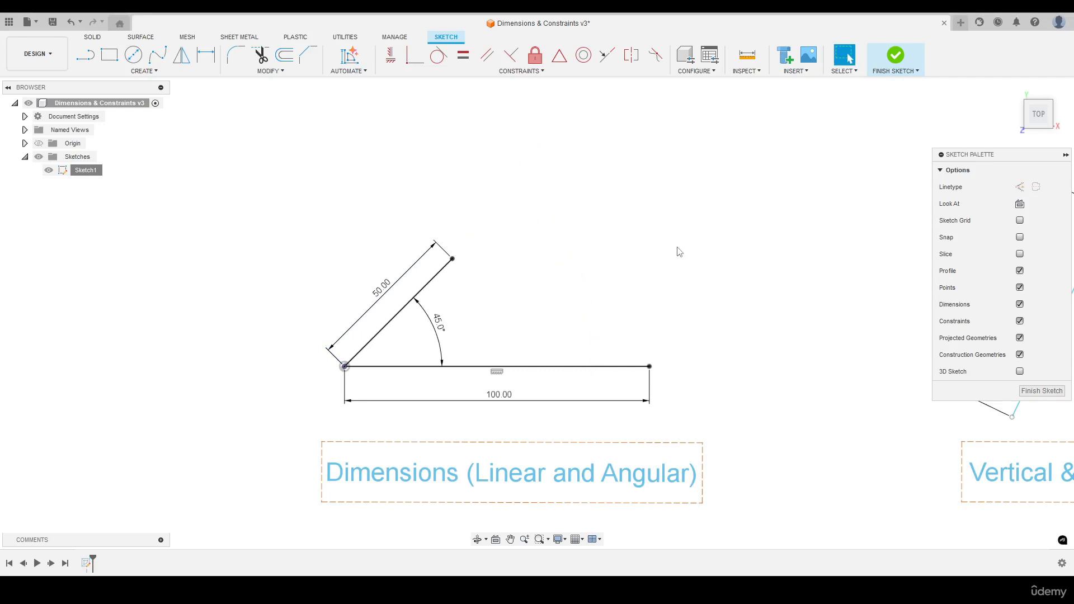
key("ctrl+z")
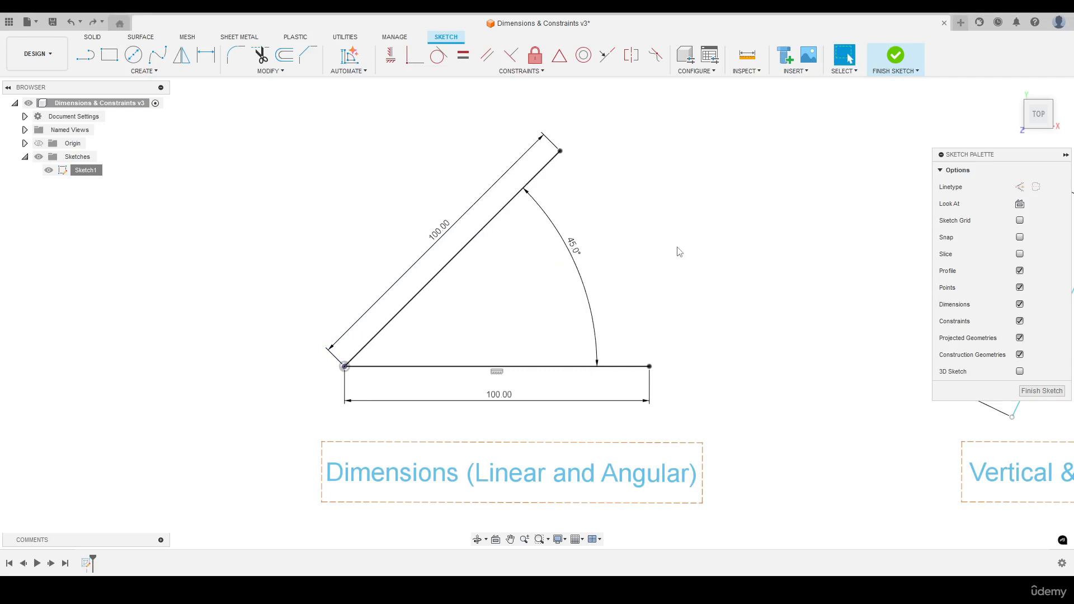
key("ctrl+z")
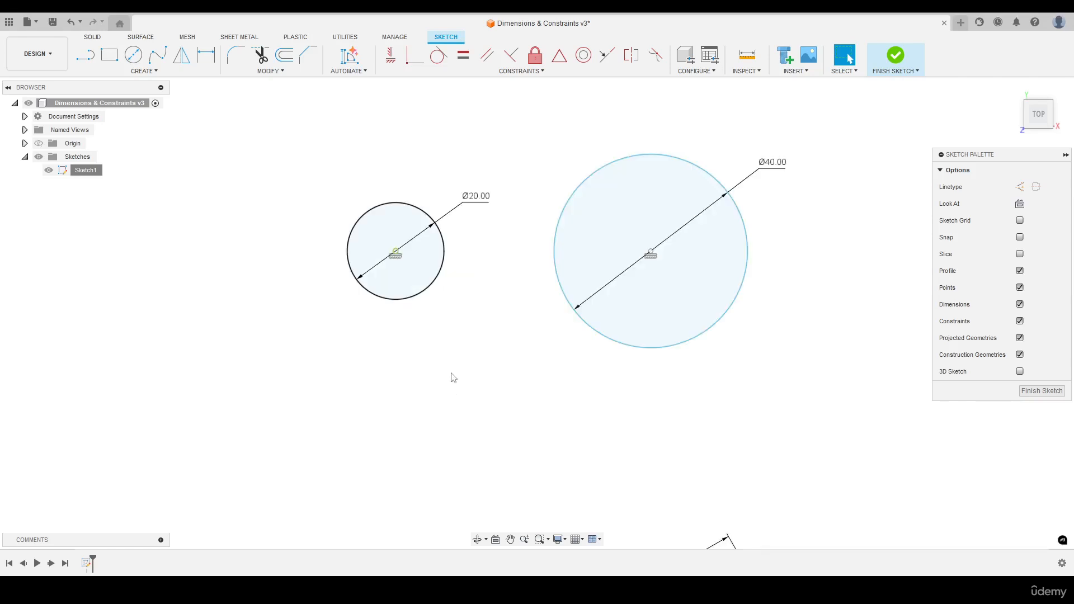
Dimension the horizontal distance between the centres of the two circles as 100 mm.
key("d")
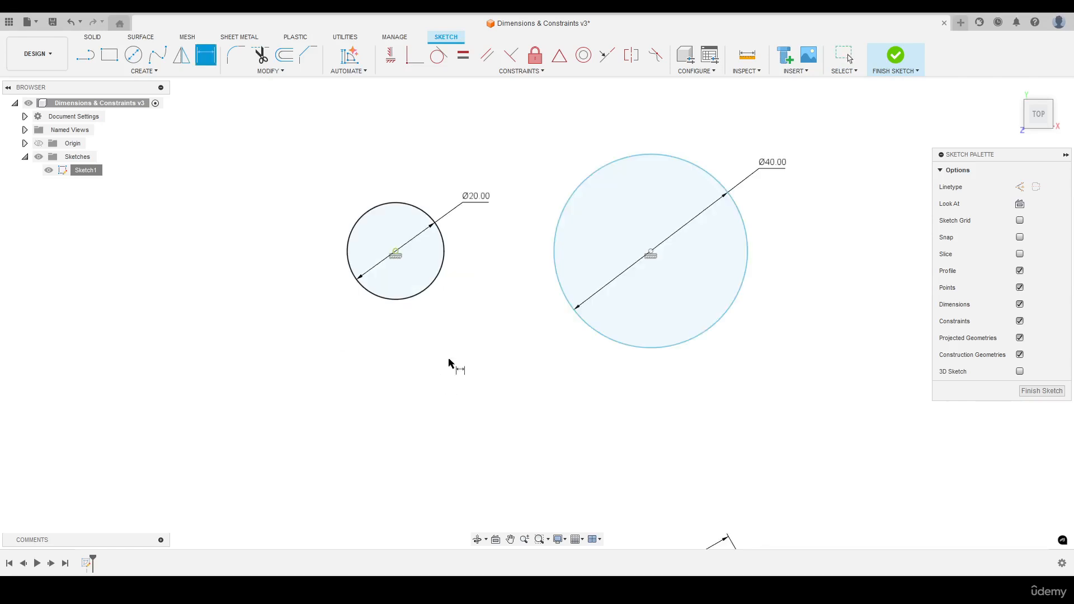
left_click(395, 252)
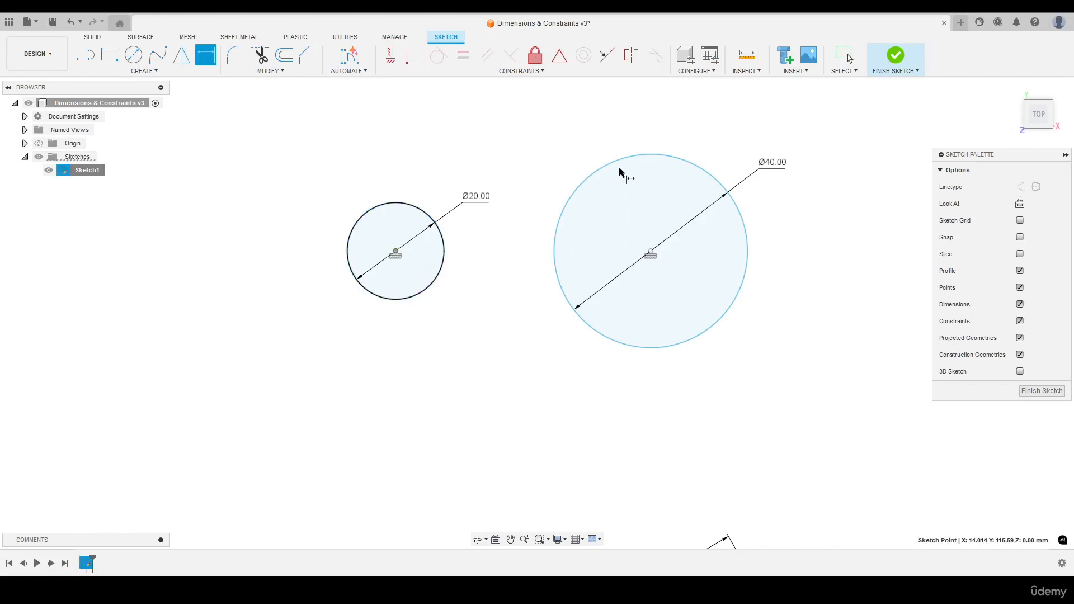
left_click(650, 251)
left_click(539, 370)
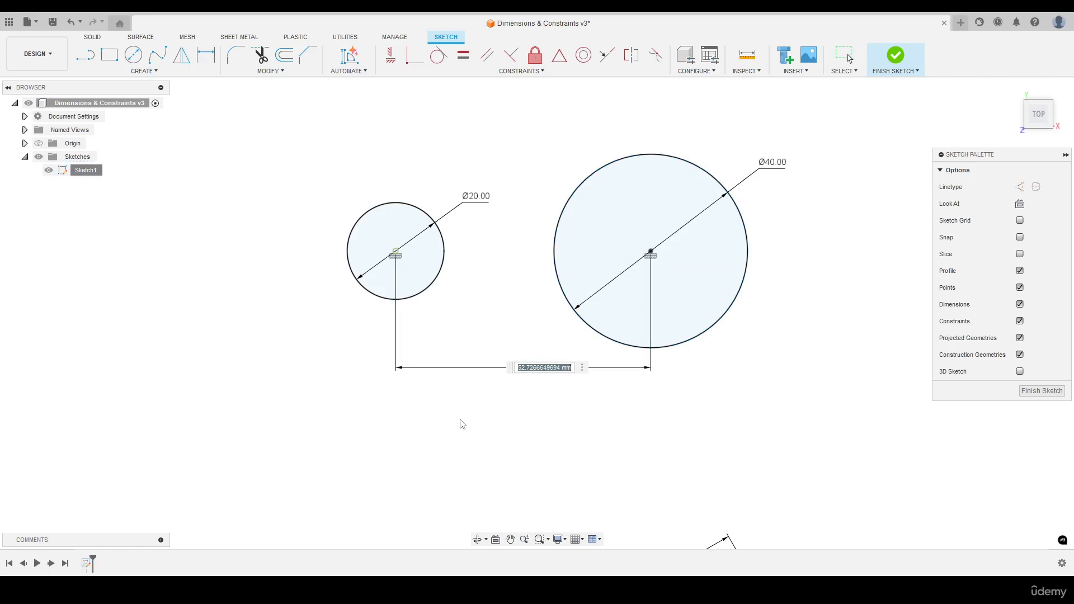
type("100")
key("Return")
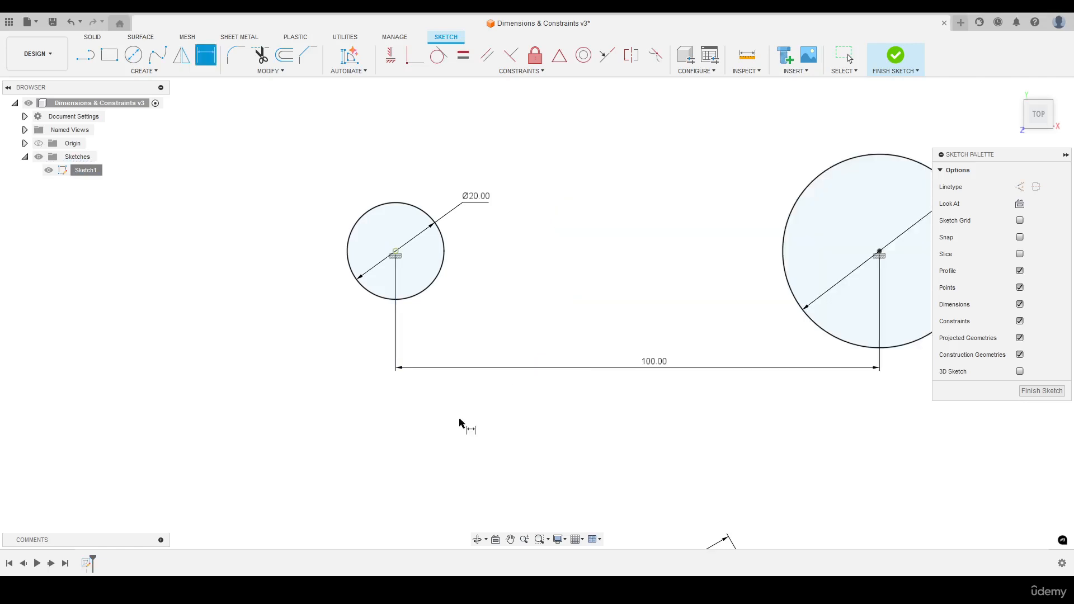
Change the centre-to-centre distance of the two circles to 50 mm.
scroll(352, 395, "down", 2)
middle_click_drag(353, 395, 504, 335)
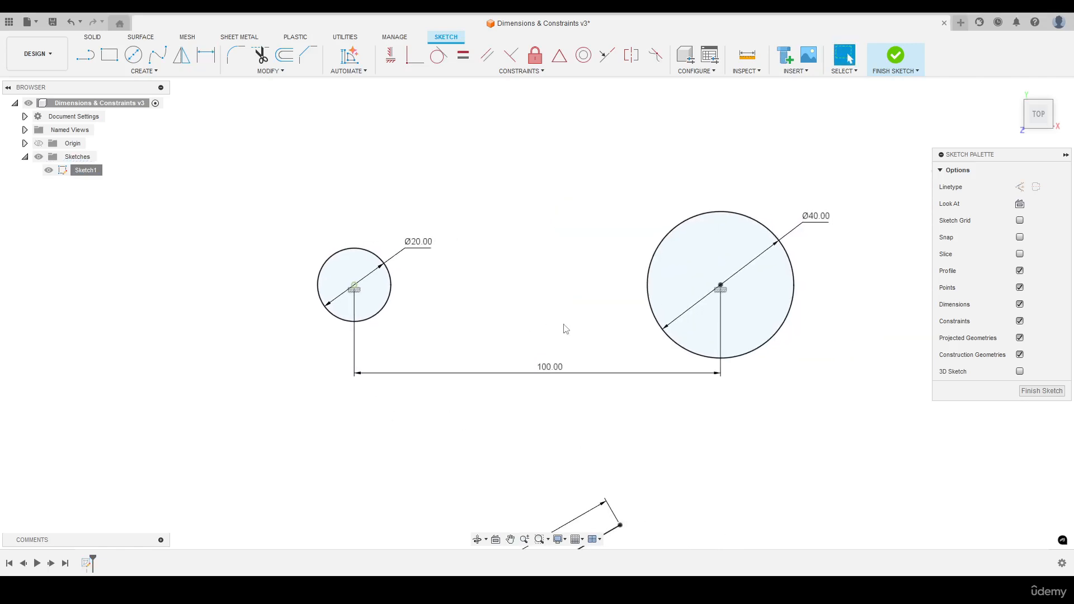
double_click(550, 367)
key("Return")
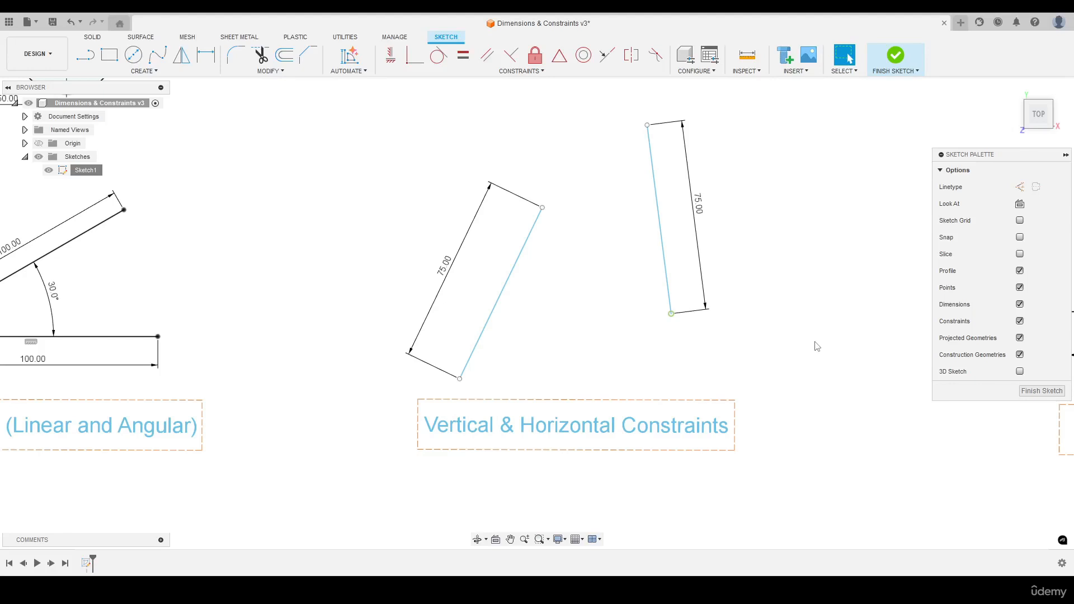
left_click(536, 228)
left_click(535, 229)
left_click(616, 282)
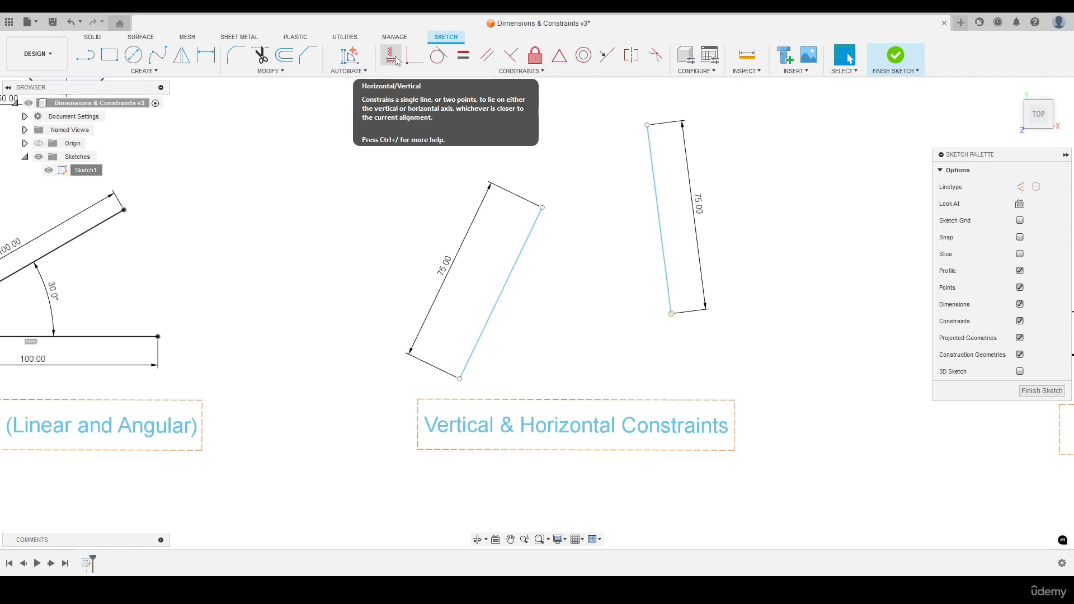
Apply a Horizontal/Vertical constraint to the left 75 mm line above the Vertical & Horizontal Constraints label.
left_click(516, 72)
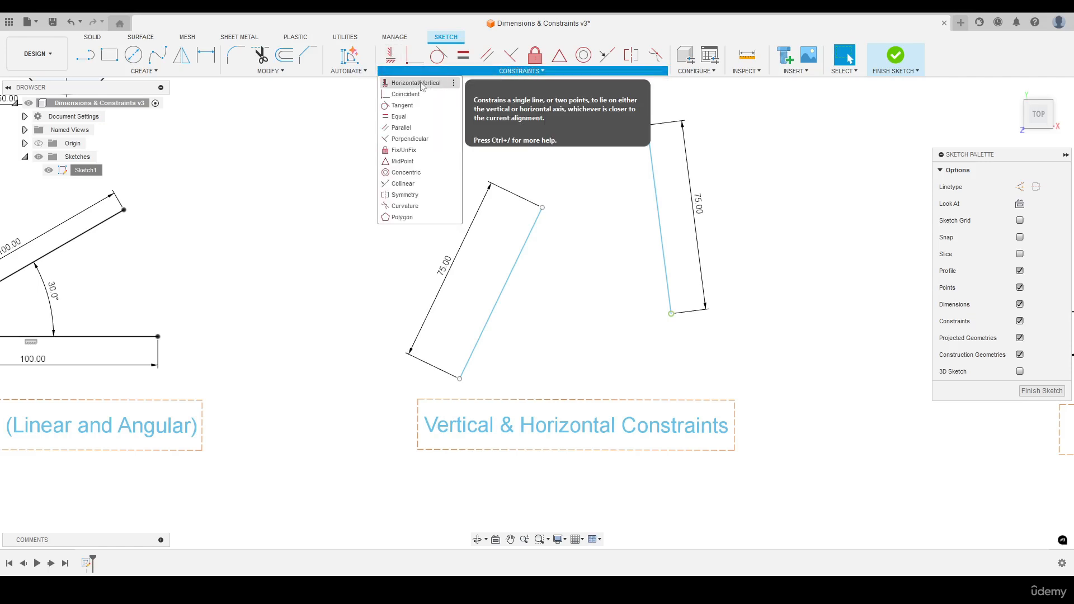
left_click(409, 84)
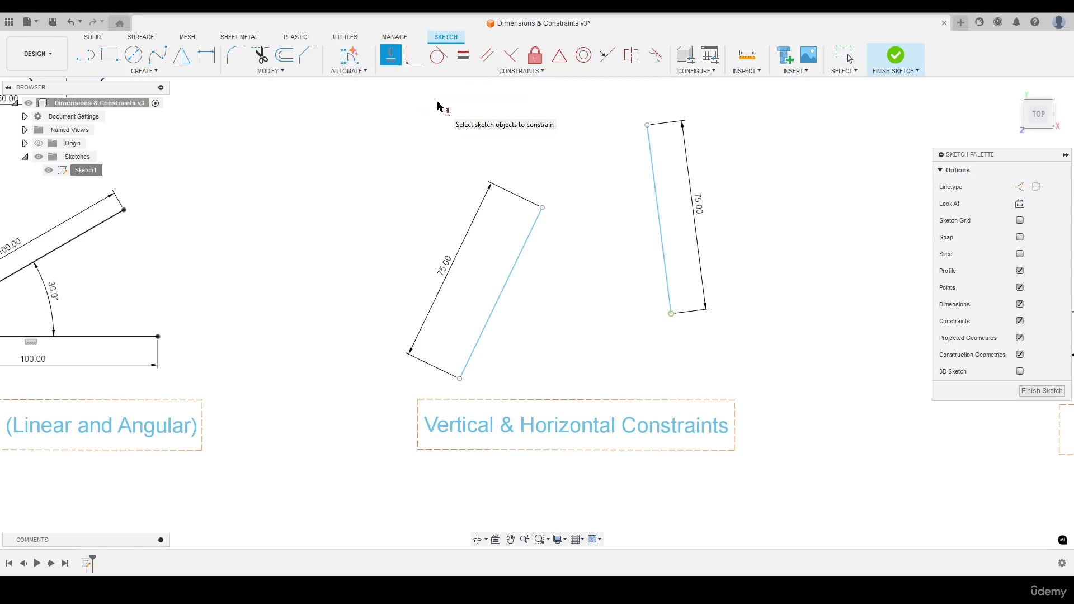
left_click(535, 227)
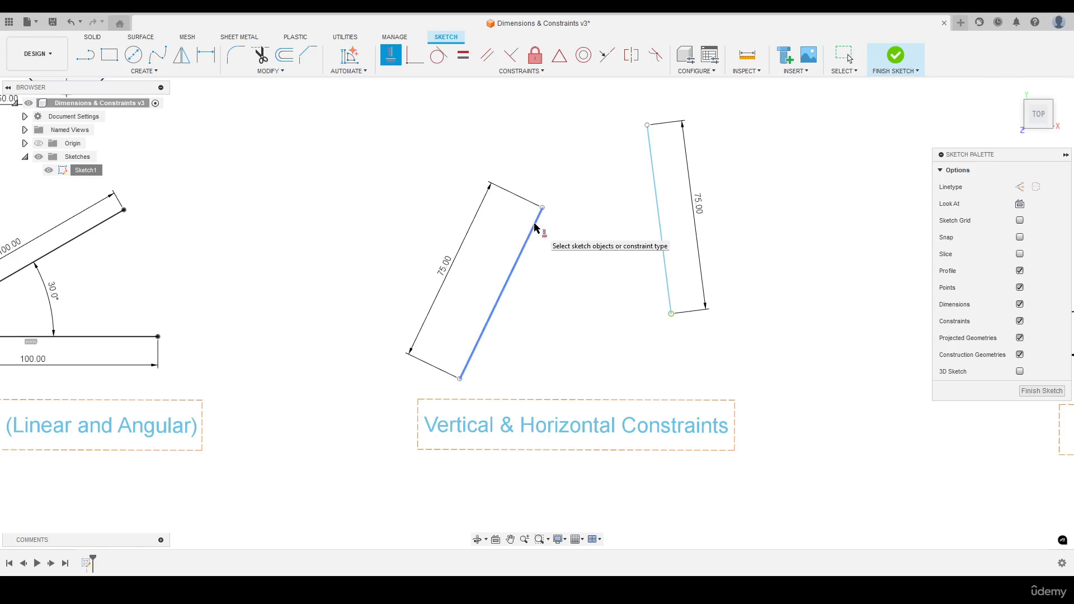
left_click(536, 227)
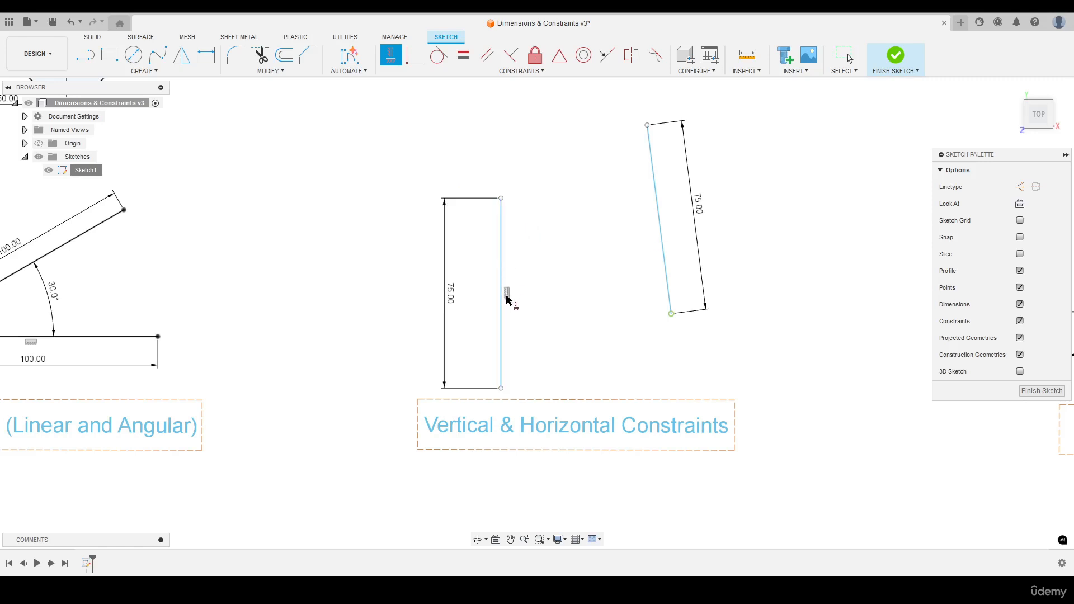
Make the right 75 mm line vertical with the same Horizontal/Vertical constraint and end the command.
scroll(508, 299, "up", 2)
scroll(508, 299, "up", 2)
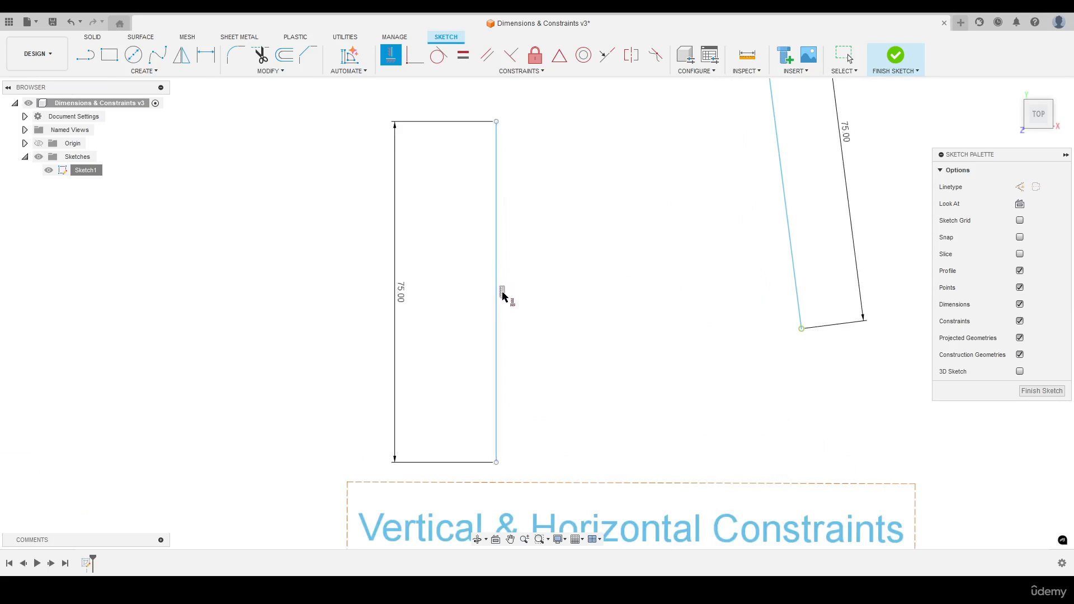
scroll(493, 302, "down", 3)
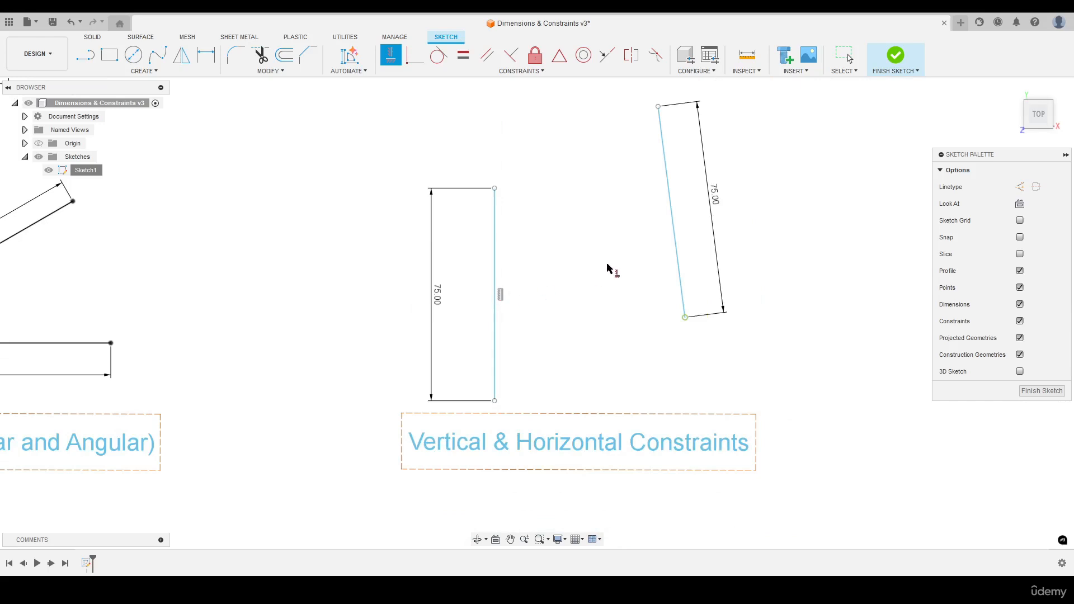
left_click(674, 240)
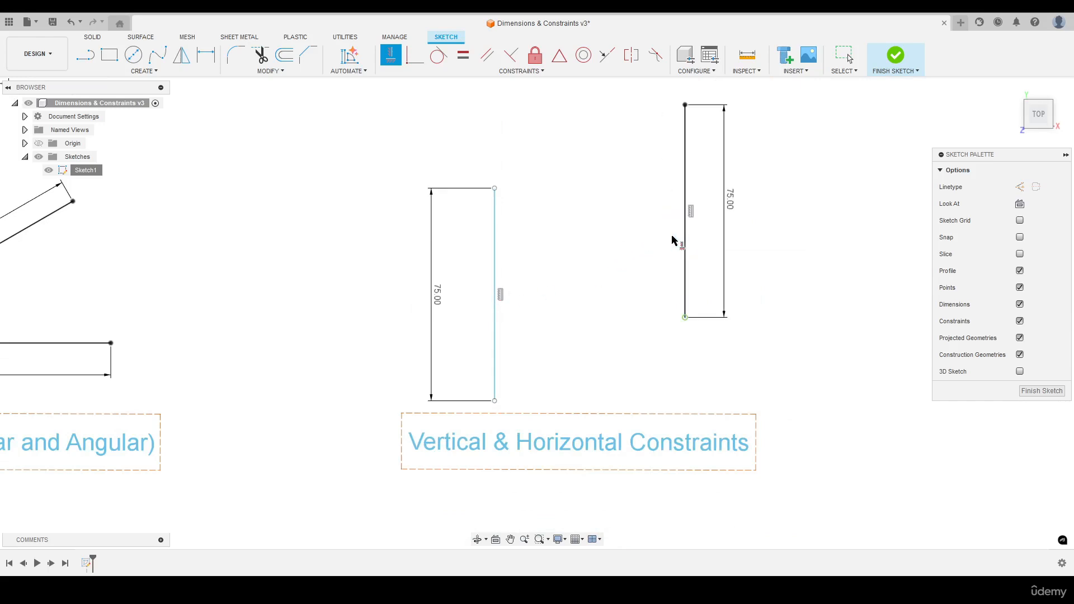
right_click(585, 215)
left_click(614, 214)
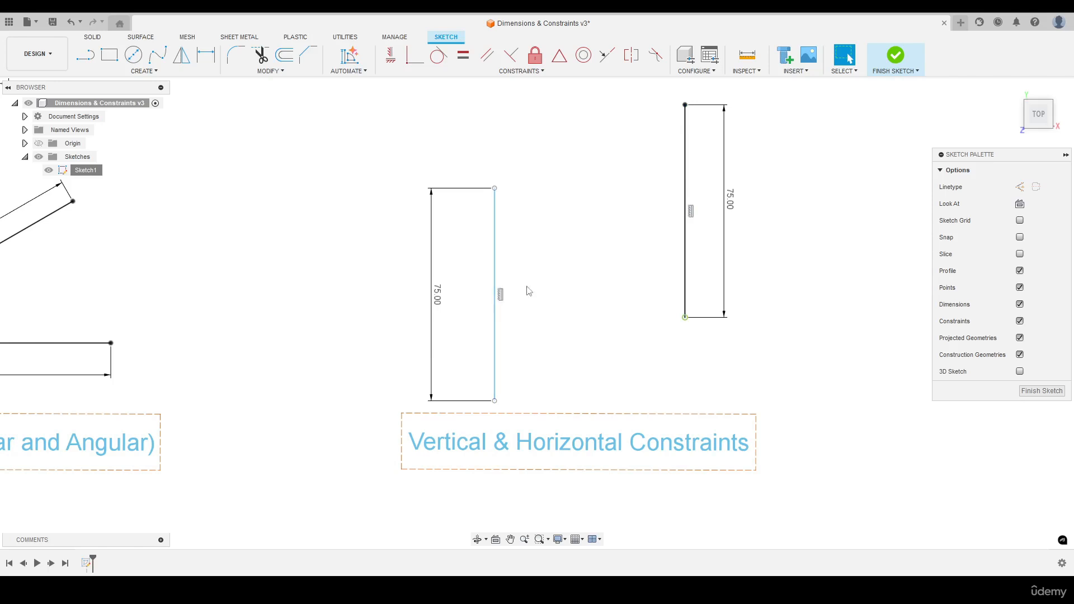
Sketch a slanted line about 74 mm long above the left 75 mm line and make it horizontal with a Horizontal/Vertical constraint.
middle_click_drag(596, 195, 570, 228)
left_click(86, 55)
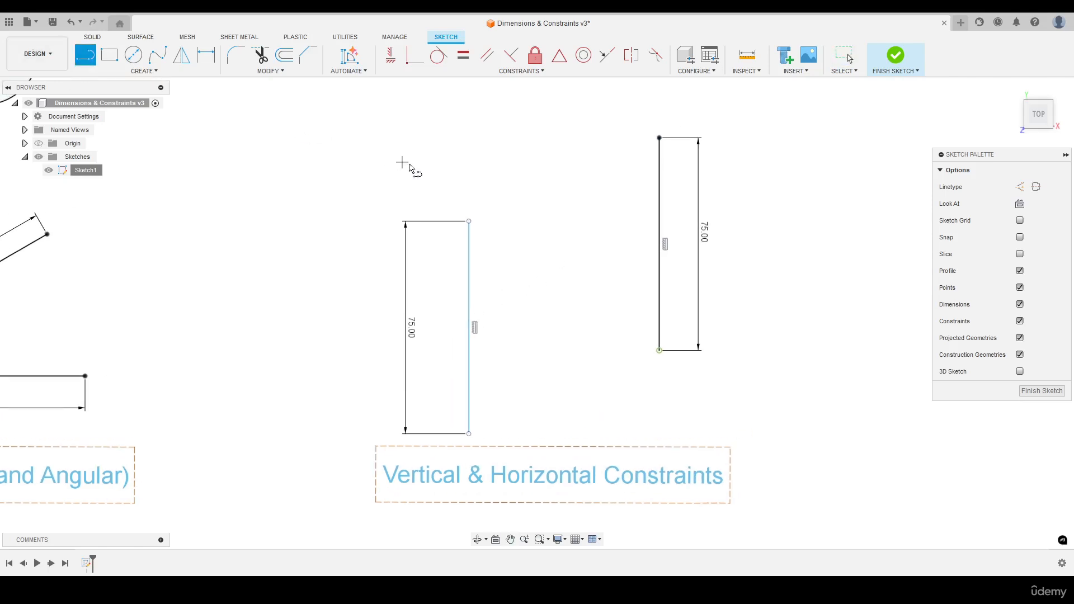
left_click(420, 174)
left_click(628, 146)
right_click(629, 148)
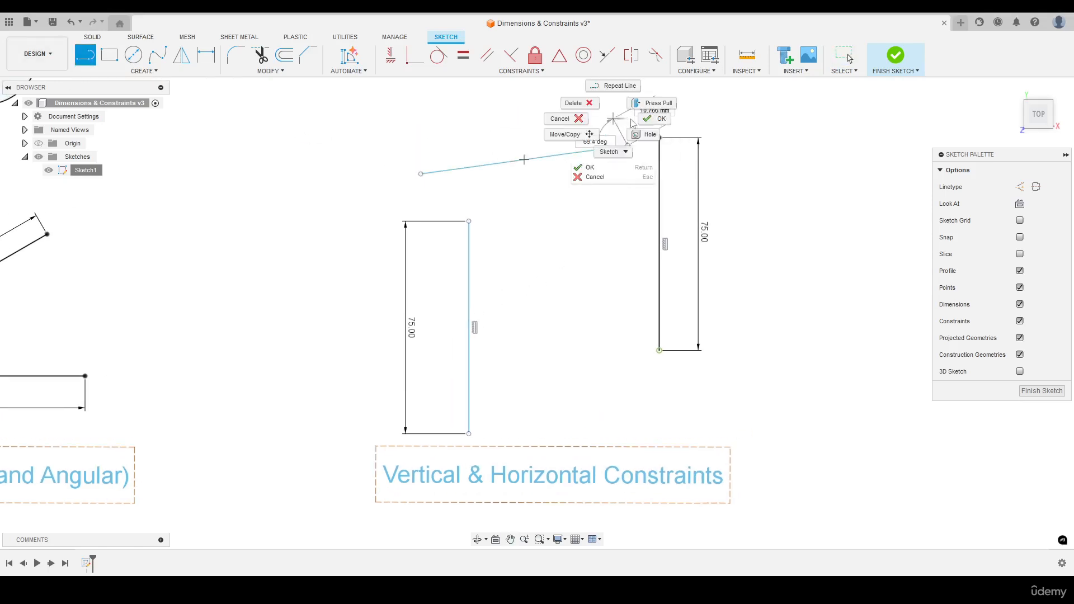
left_click(571, 131)
left_click(393, 55)
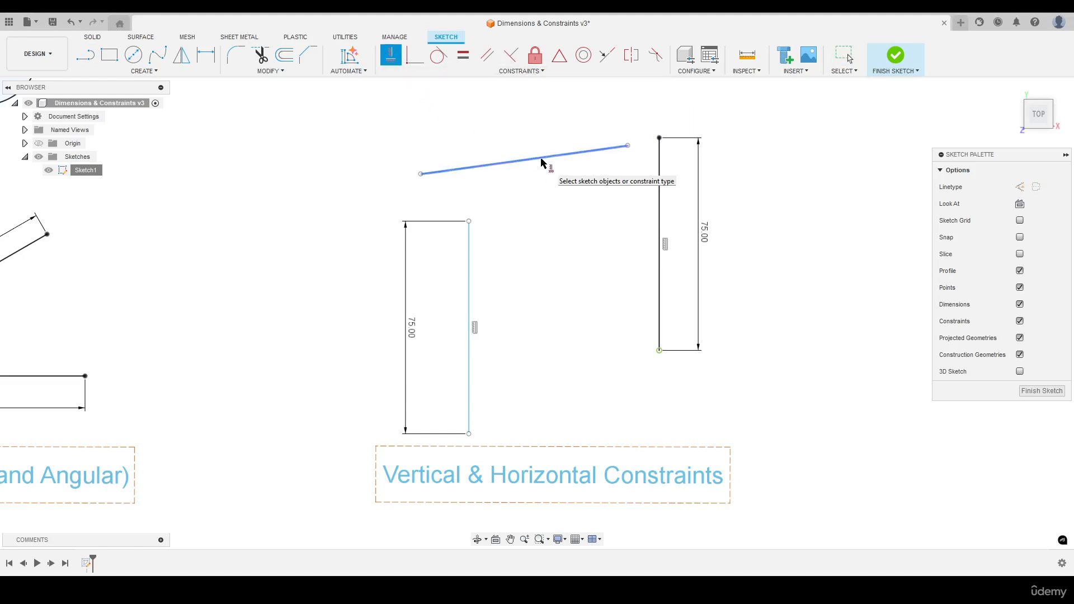
left_click(541, 162)
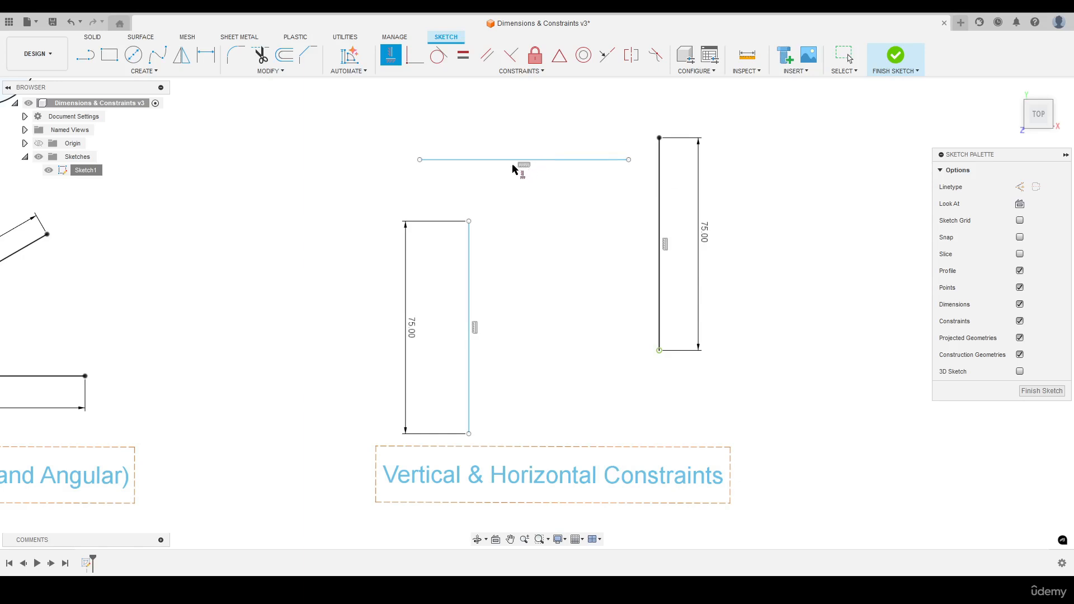
Sketch a slanted line in the gap between the two vertical 75 mm lines and end the Line command.
key("l")
left_click(518, 330)
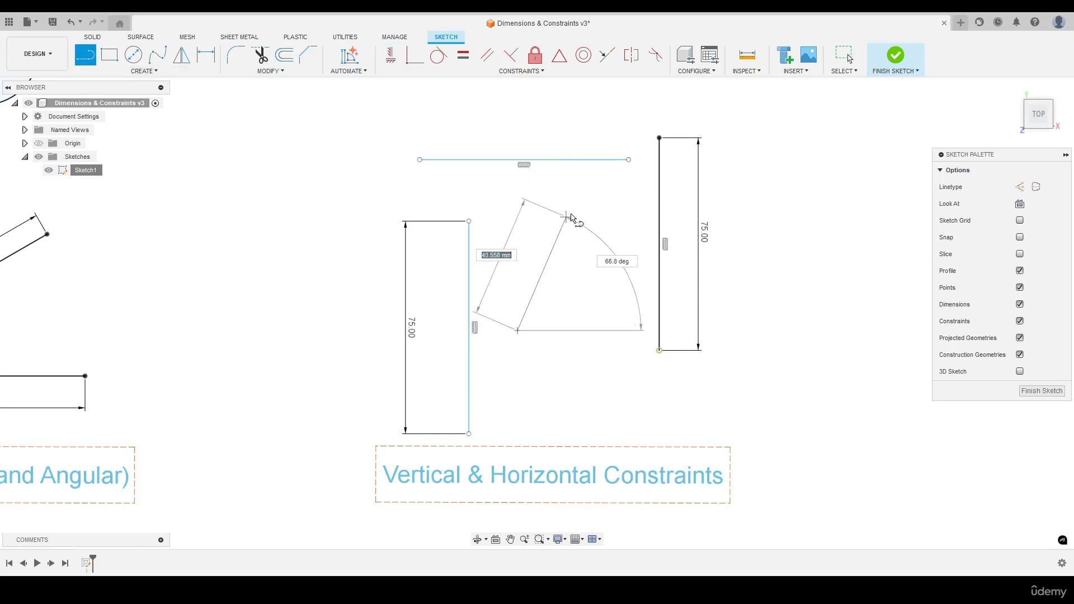
left_click(579, 201)
key("Escape")
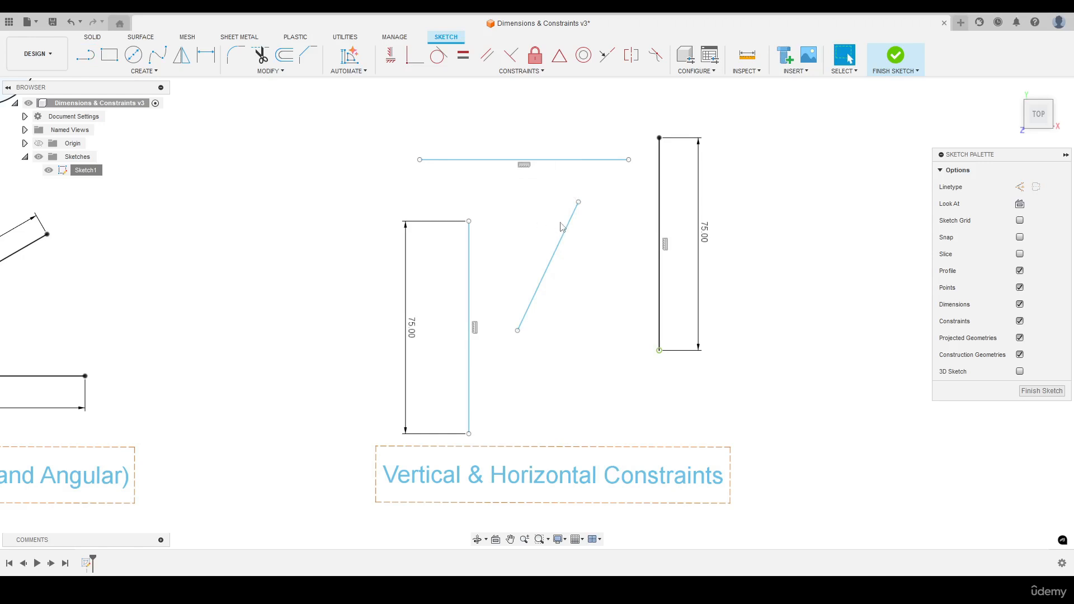
Swing the new slanted line's upper endpoint down toward the right vertical line and delete that line.
left_click_drag(578, 202, 642, 311)
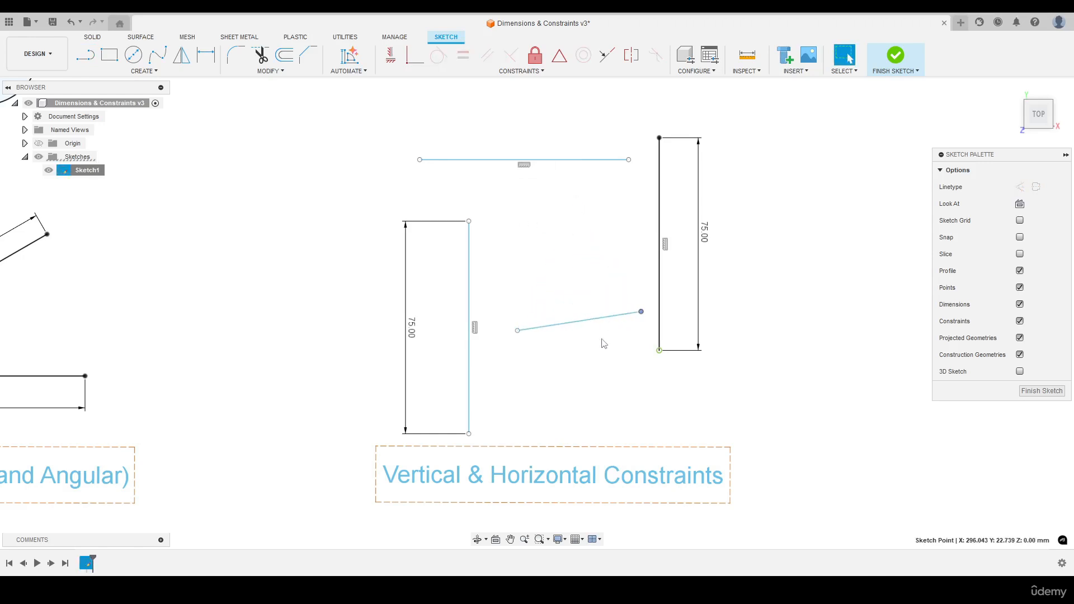
left_click(620, 315)
key("Delete")
Move the horizontal line up so it sits above the tops of both vertical lines.
left_click_drag(548, 160, 568, 109)
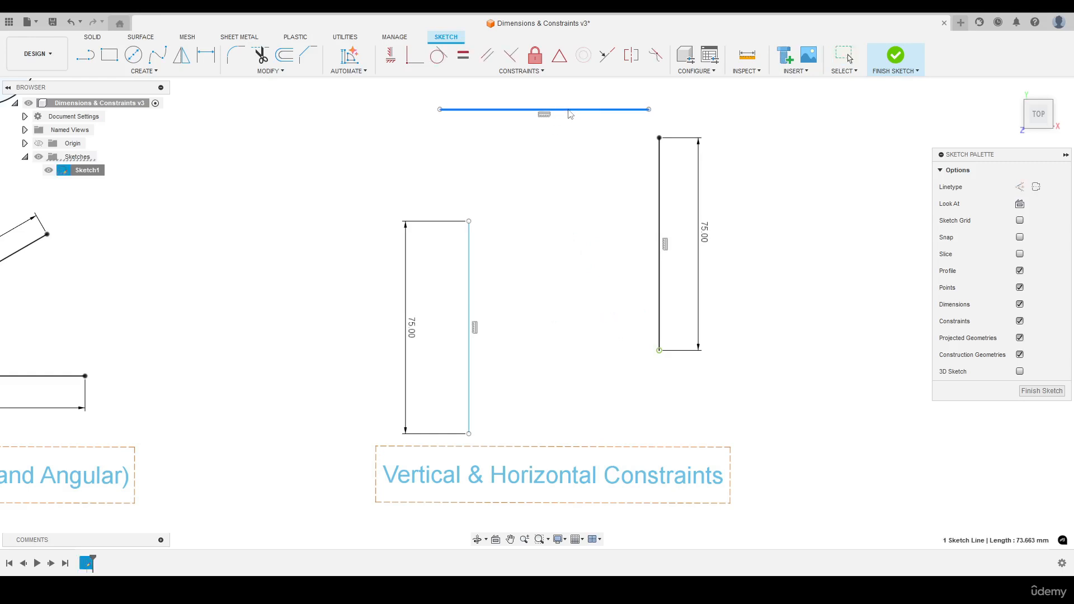
left_click(543, 174)
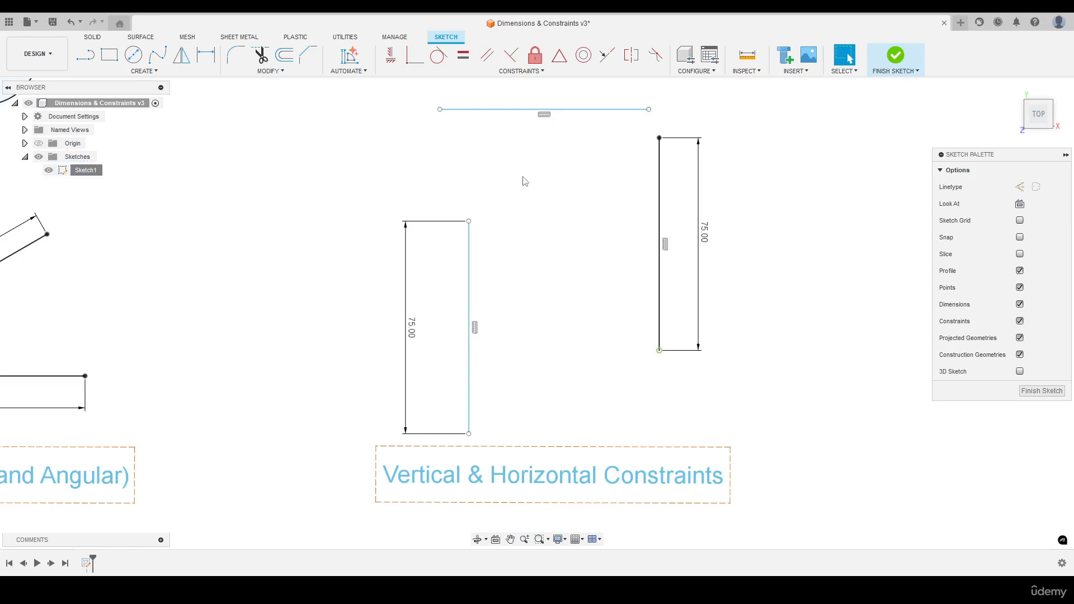
Align the upper endpoints of the two vertical 75 mm lines horizontally with a Horizontal/Vertical constraint and end the command.
left_click(390, 64)
left_click(470, 223)
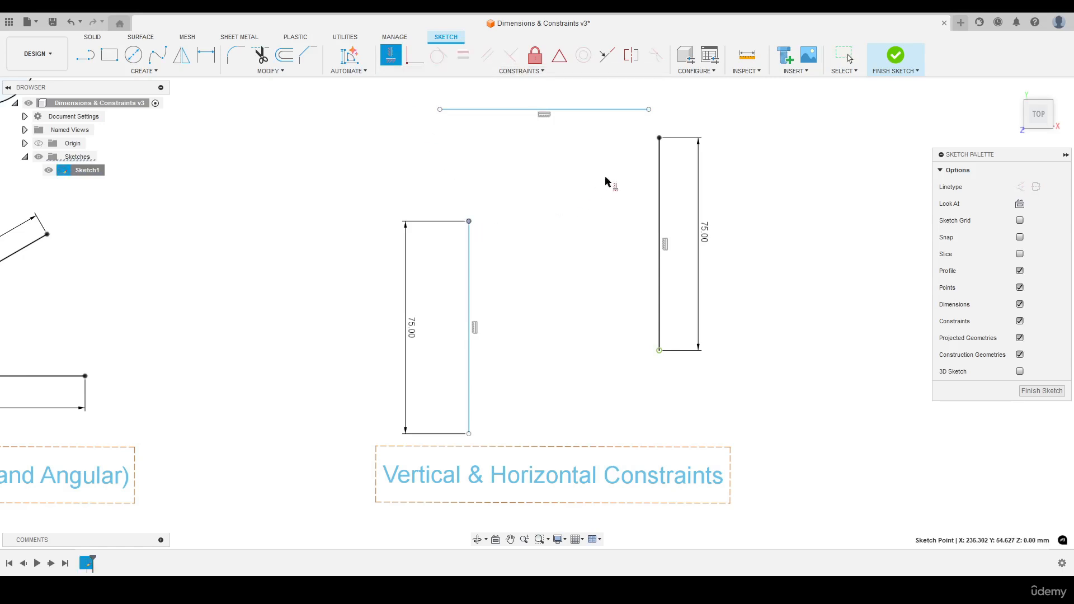
left_click(658, 138)
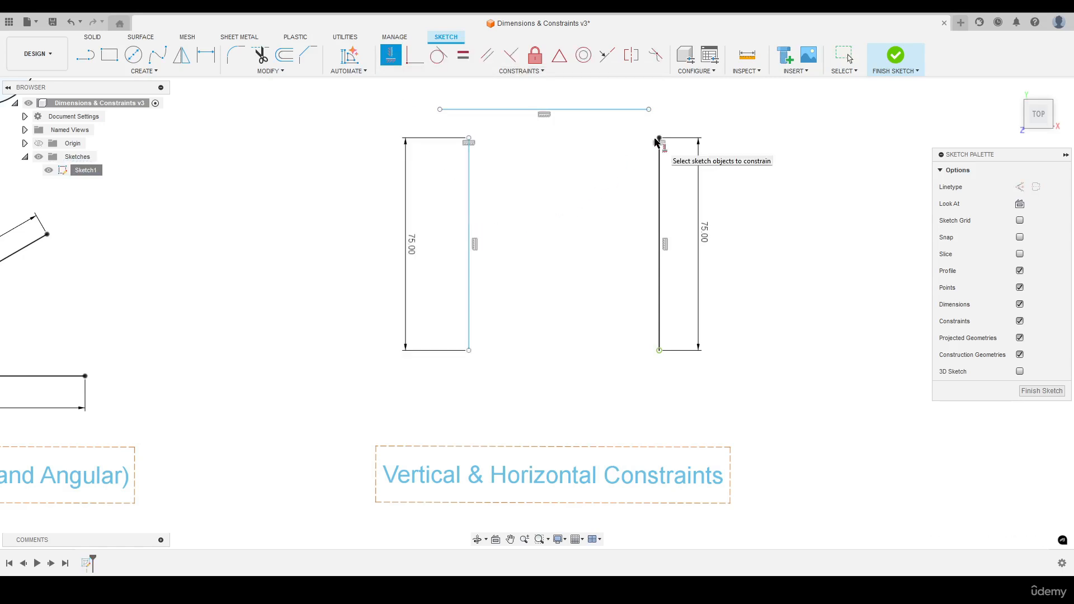
right_click(561, 163)
left_click(592, 159)
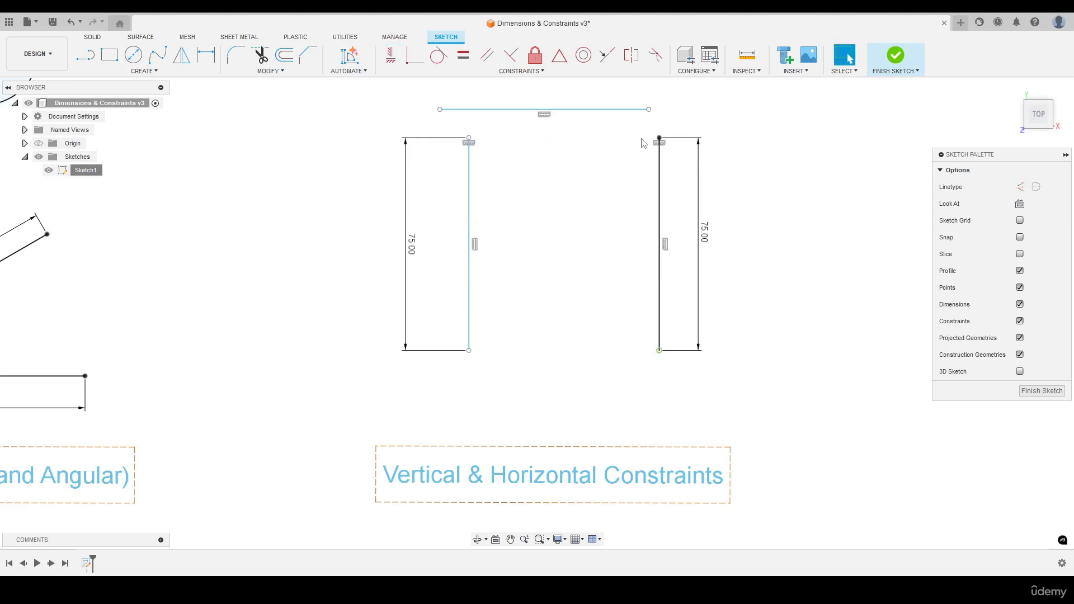
Test the left vertical line's remaining freedom by moving it sideways toward and away from the right vertical line.
scroll(643, 144, "up", 3)
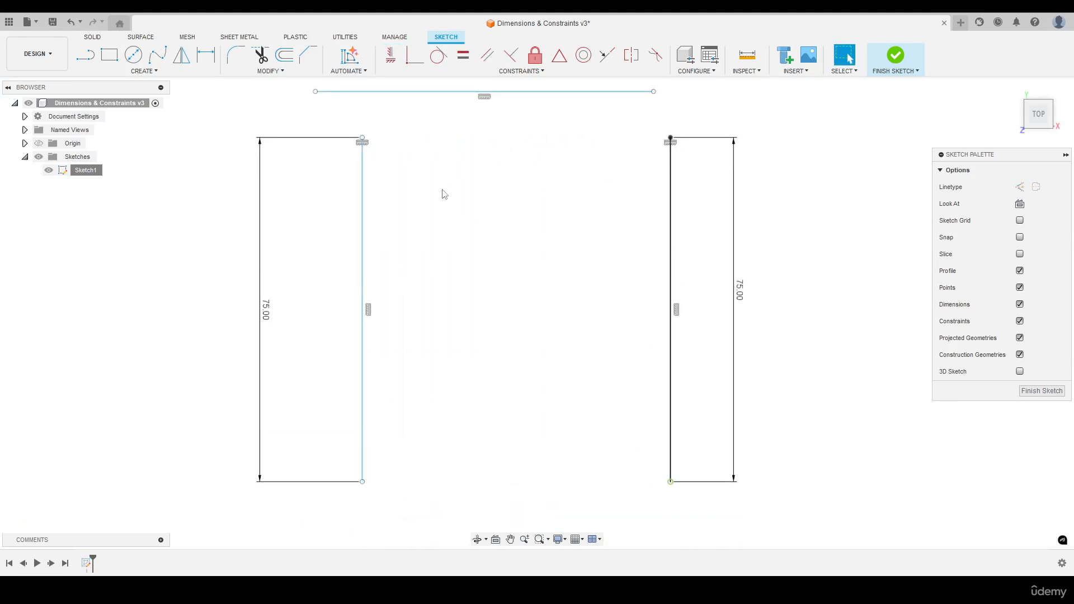
left_click_drag(365, 208, 589, 203)
scroll(649, 202, "up", 5)
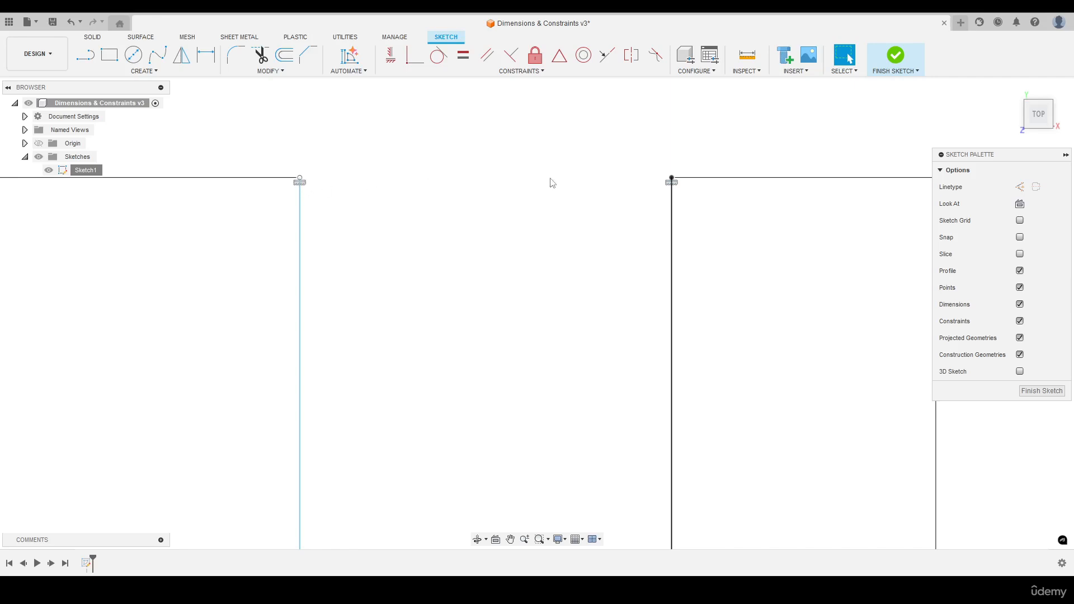
scroll(636, 181, "down", 5)
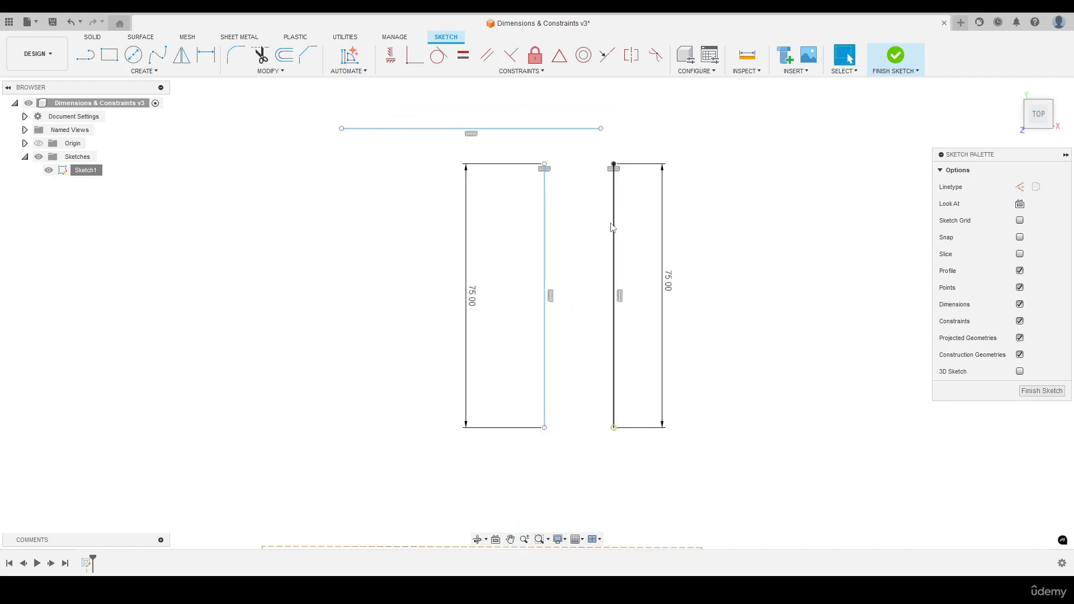
left_click_drag(614, 224, 473, 228)
mouse_move(476, 168)
left_mouse_down()
mouse_move(511, 165)
mouse_move(492, 166)
left_mouse_up()
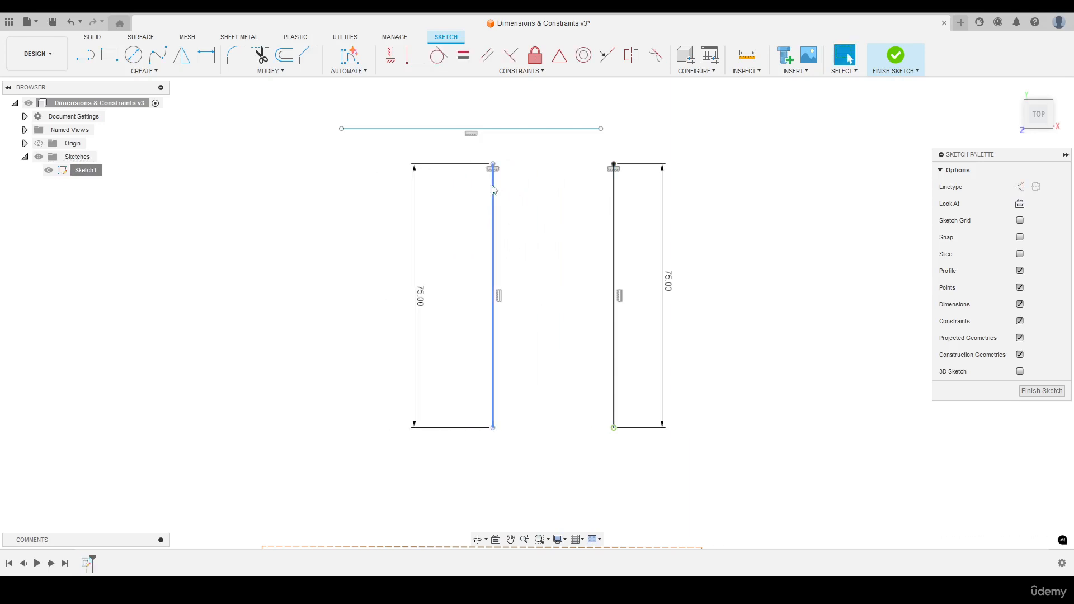
left_click_drag(494, 205, 491, 198)
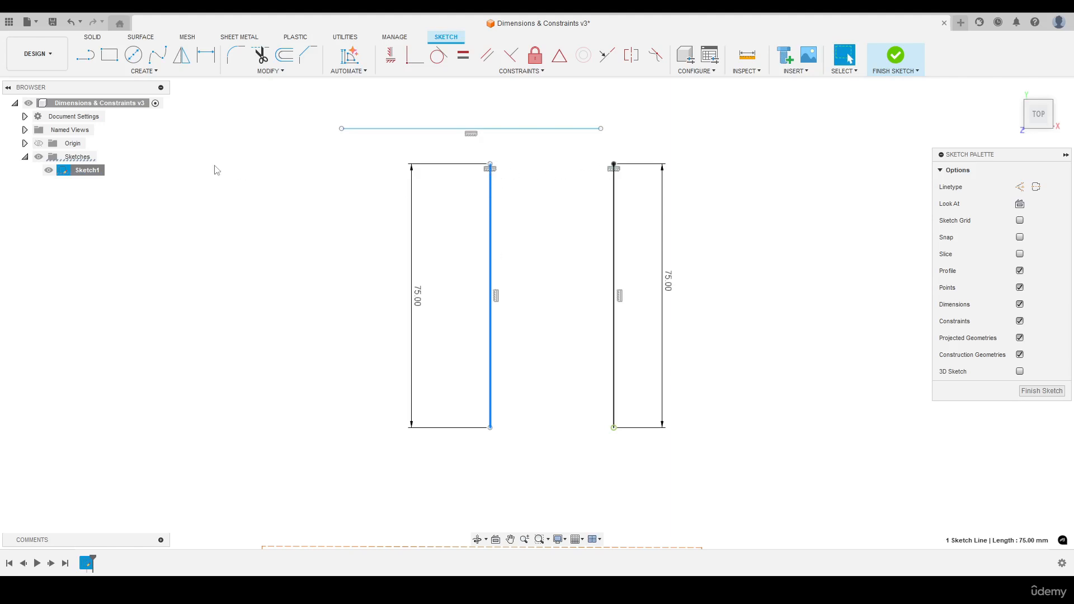
left_click(318, 218)
Dimension the distance between the two vertical lines as 40 mm and end the command.
key("d")
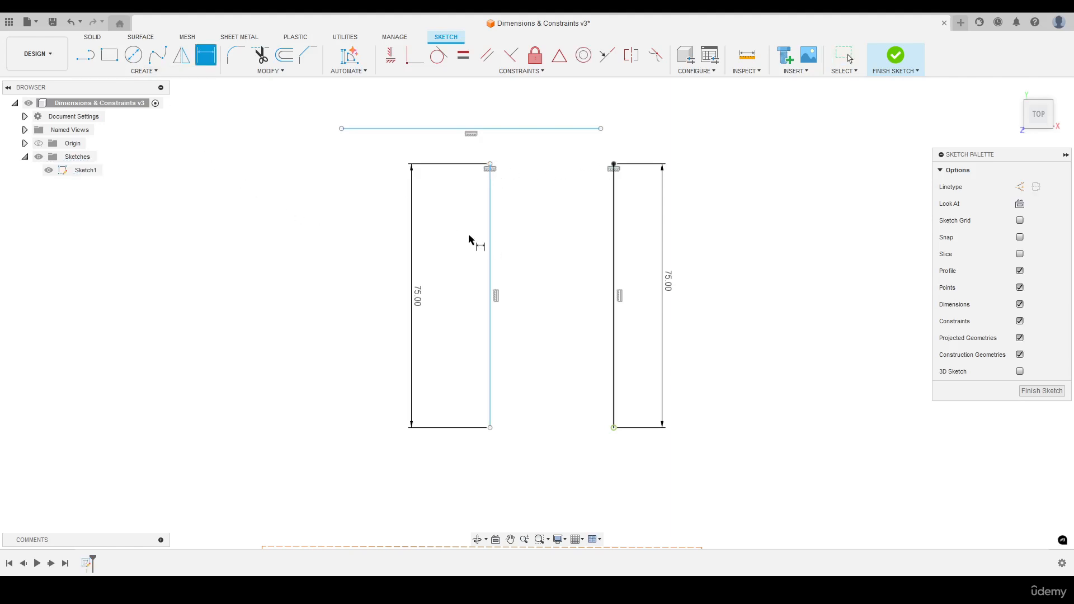
left_click(490, 249)
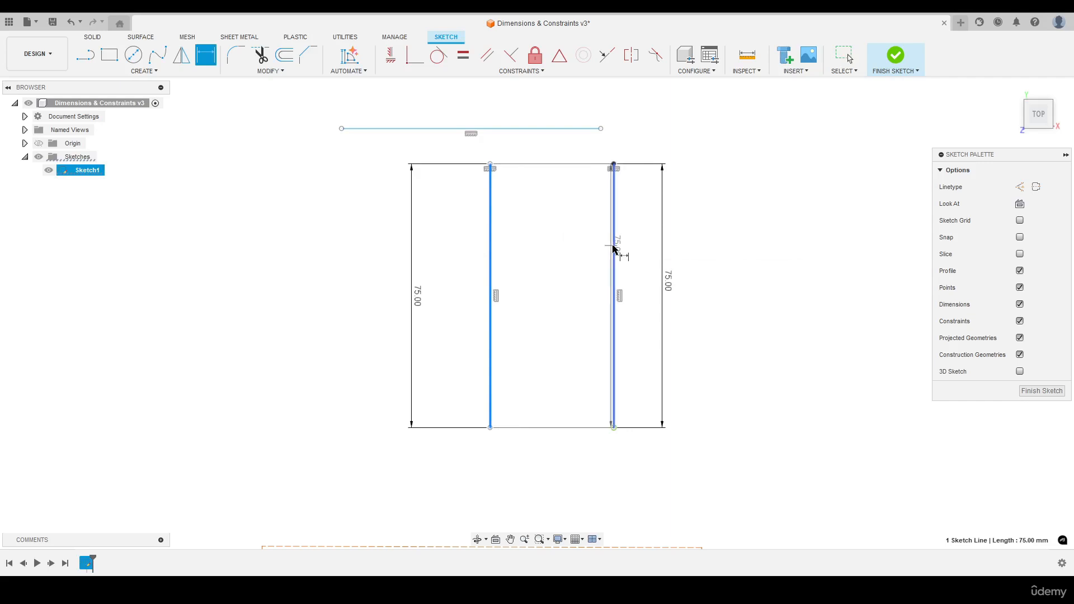
left_click(614, 246)
left_click(550, 236)
type("40")
key("Return")
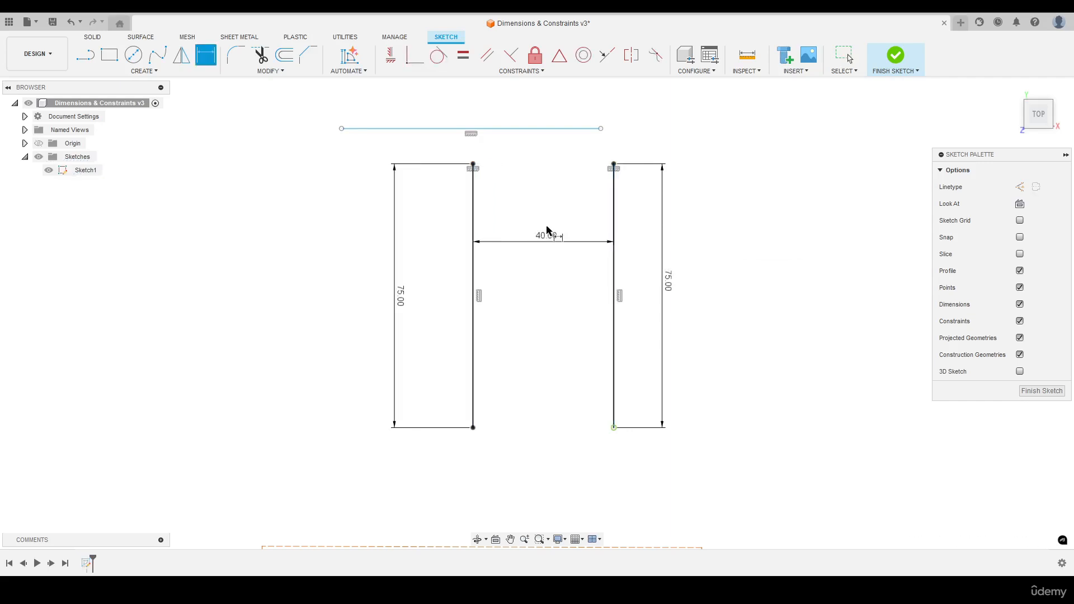
key("Escape")
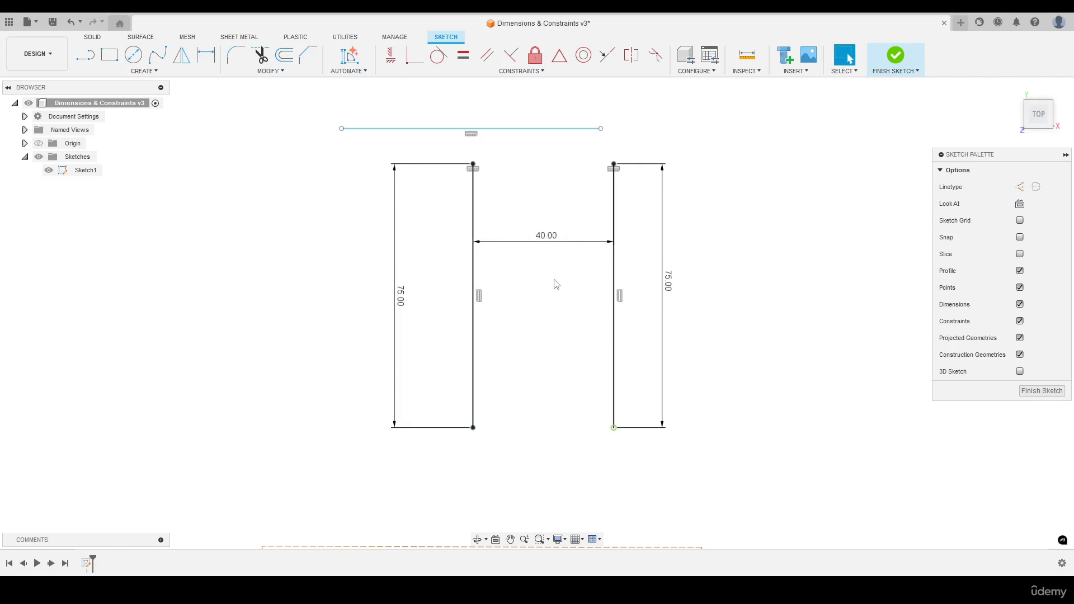
left_click(515, 128)
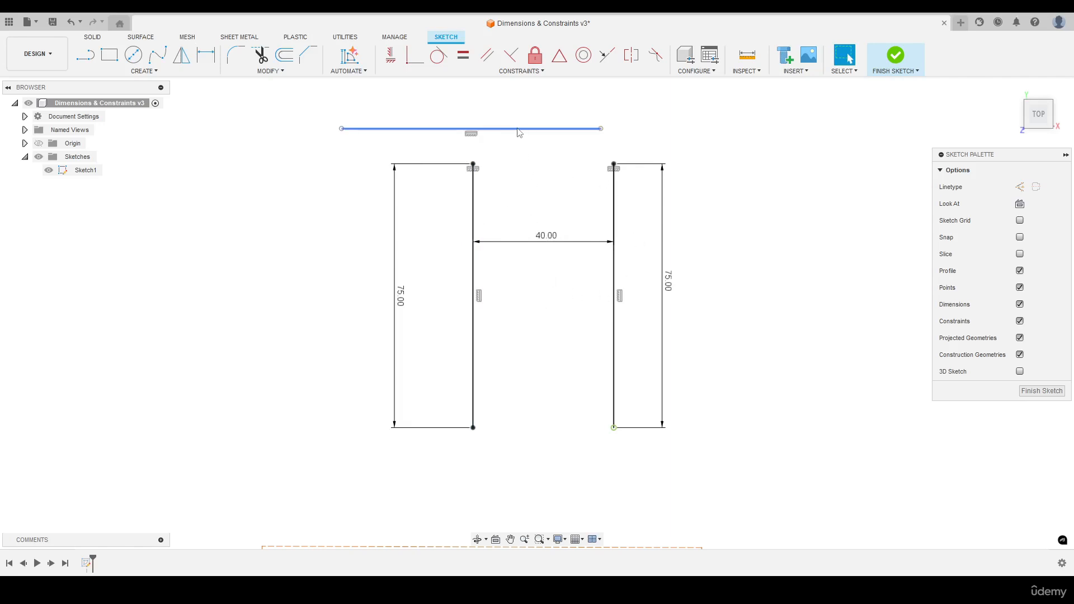
key("Delete")
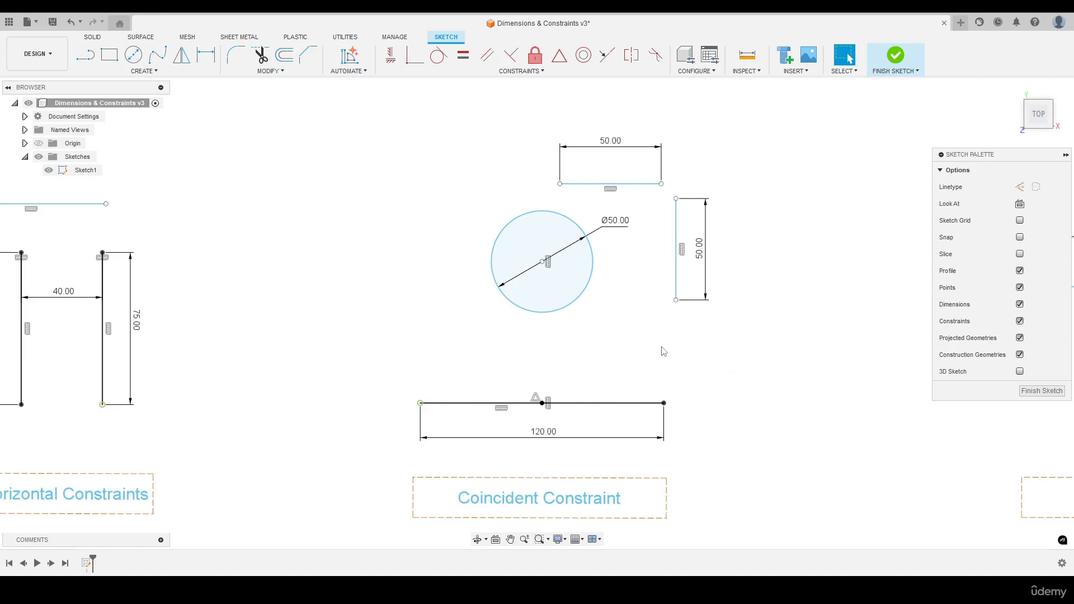
Move the 50 mm circle down toward the 120 mm line above the Coincident Constraint label and clear the selection.
scroll(560, 347, "up", 2)
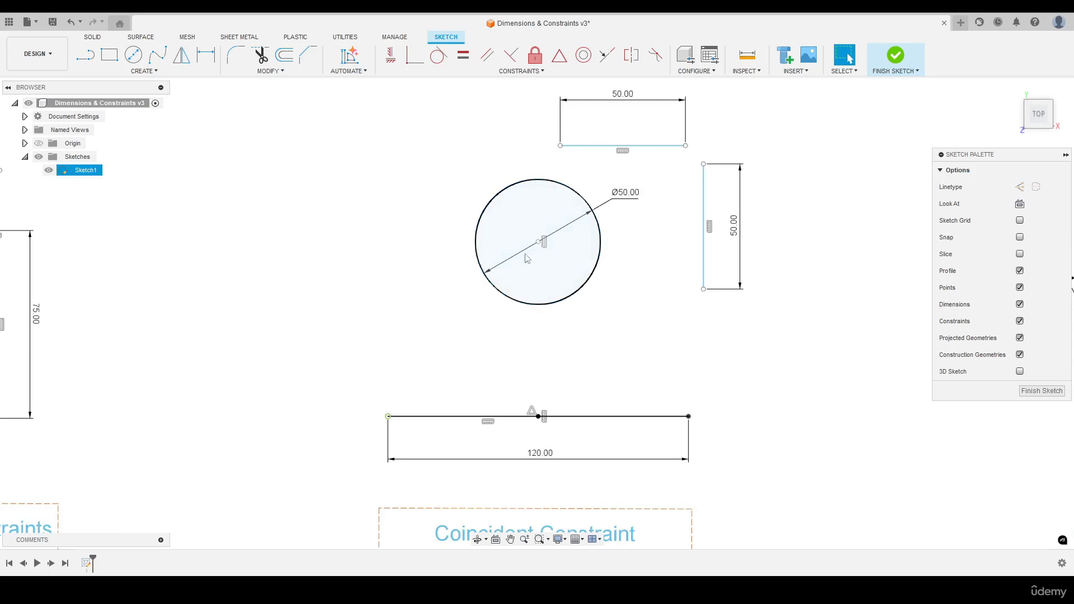
left_click_drag(539, 242, 539, 282)
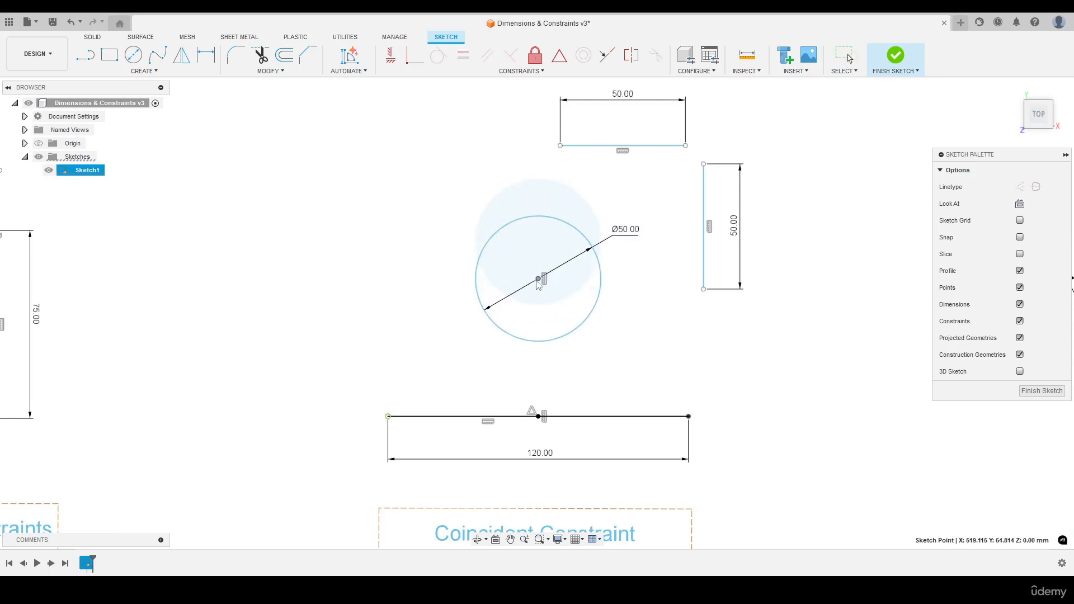
left_click(569, 417)
left_click(398, 312)
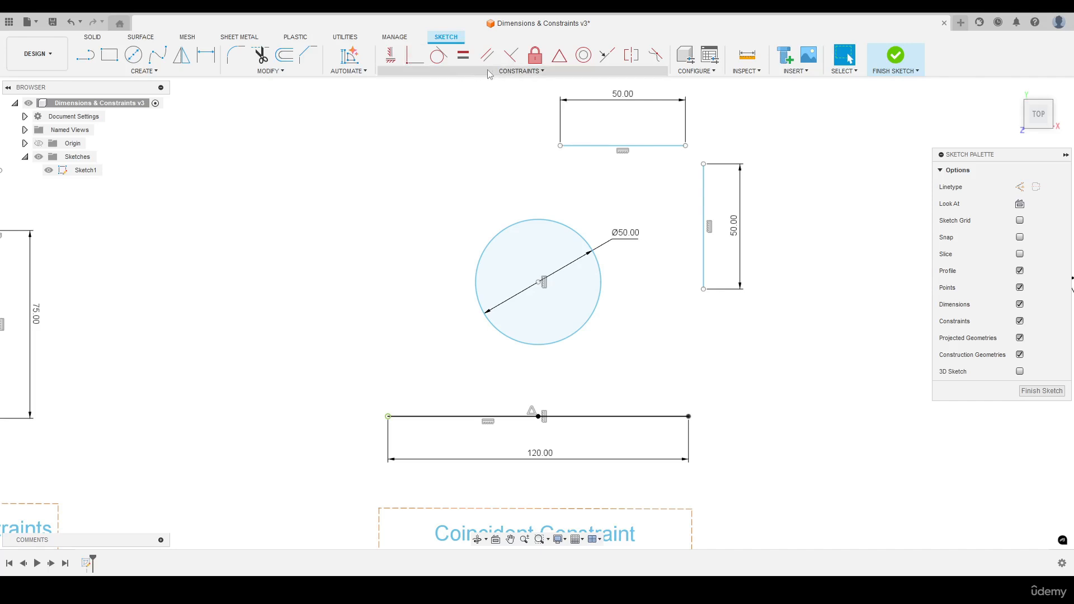
Apply a Coincident constraint between the 50 mm circle's centre and the midpoint of the 120 mm line, ending the command.
left_click(411, 71)
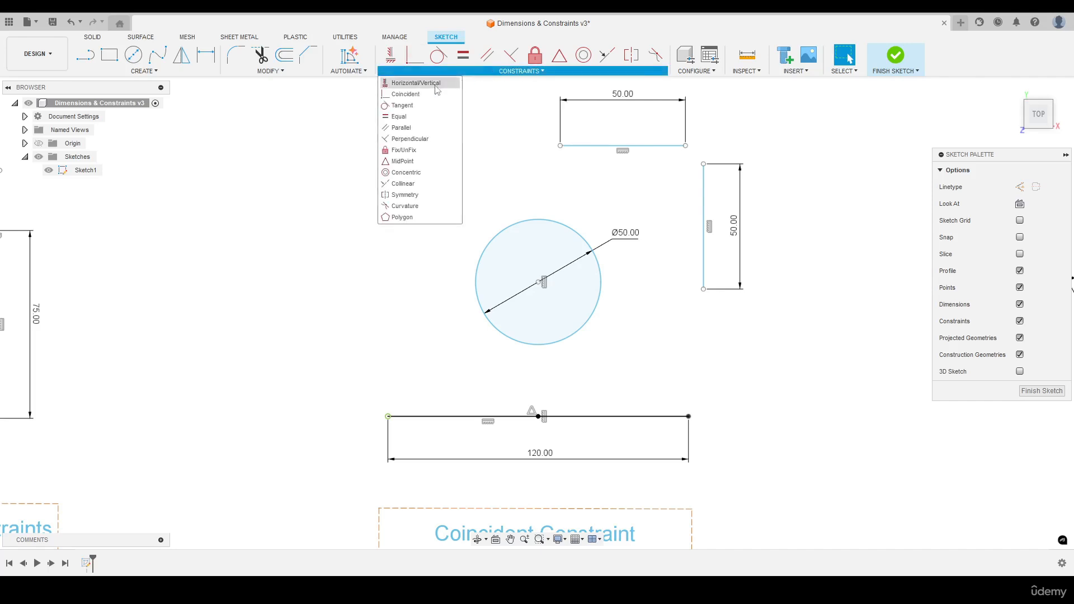
left_click(410, 95)
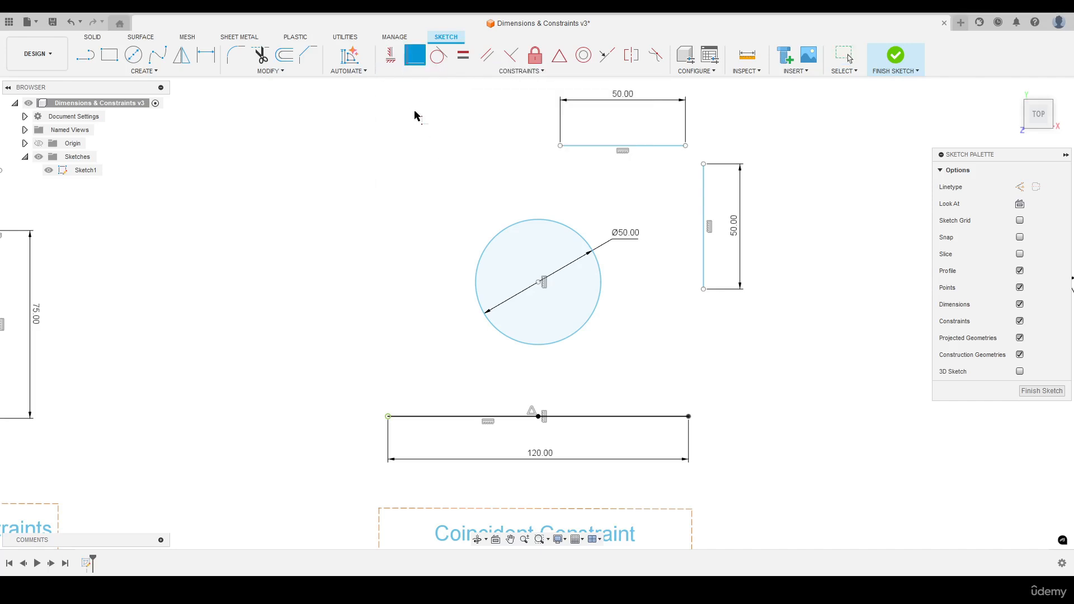
left_click(540, 284)
scroll(506, 432, "up", 1)
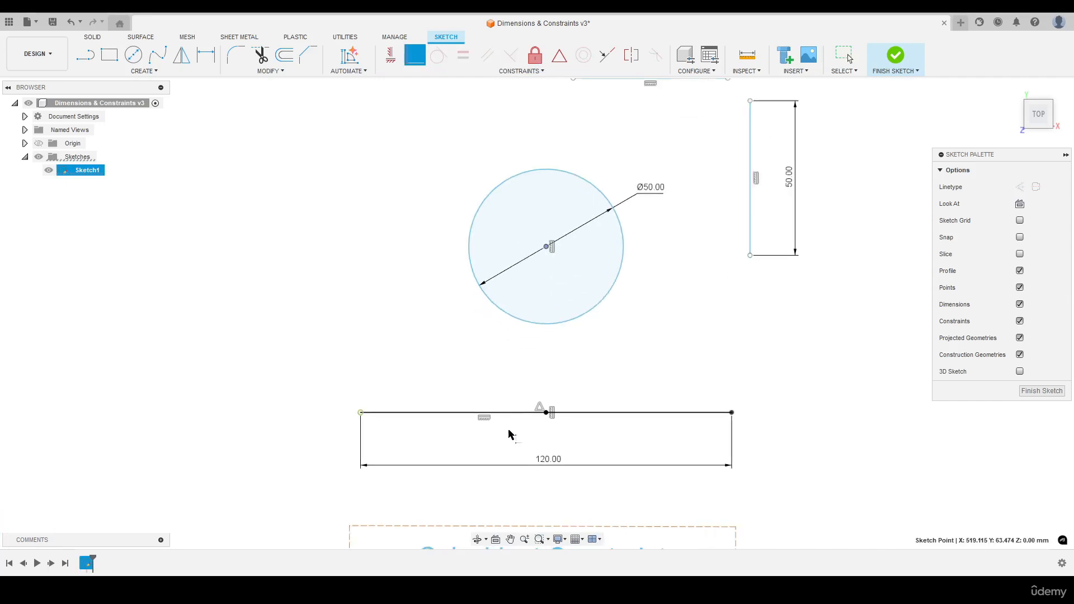
left_click(547, 414)
key("Escape")
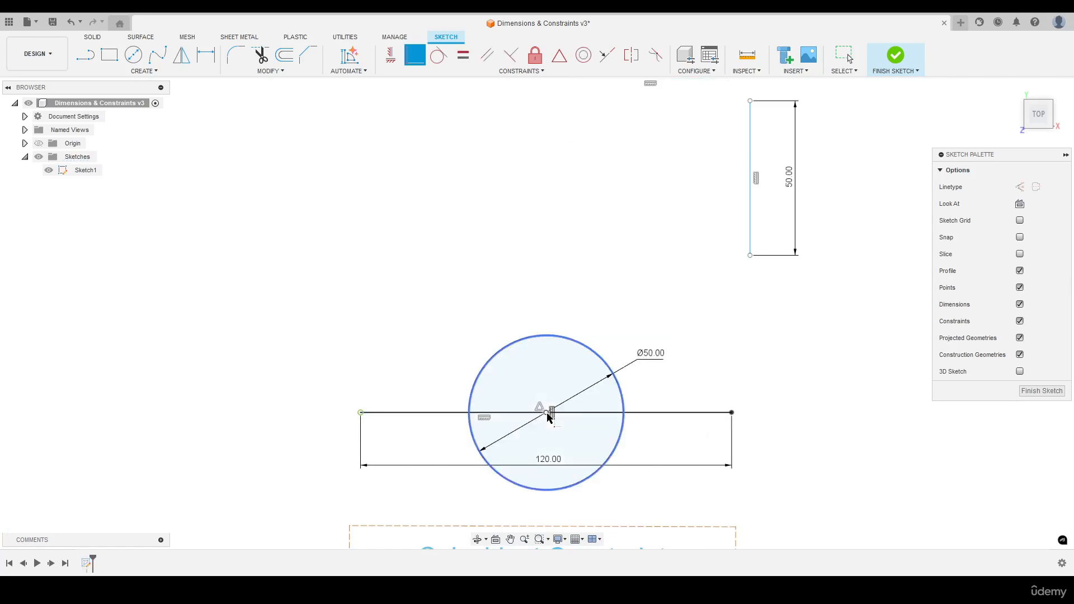
Delete the Coincident constraint at the circle's centre and move the circle back up, clear of the 120 mm line.
scroll(540, 405, "up", 1)
scroll(536, 415, "up", 5)
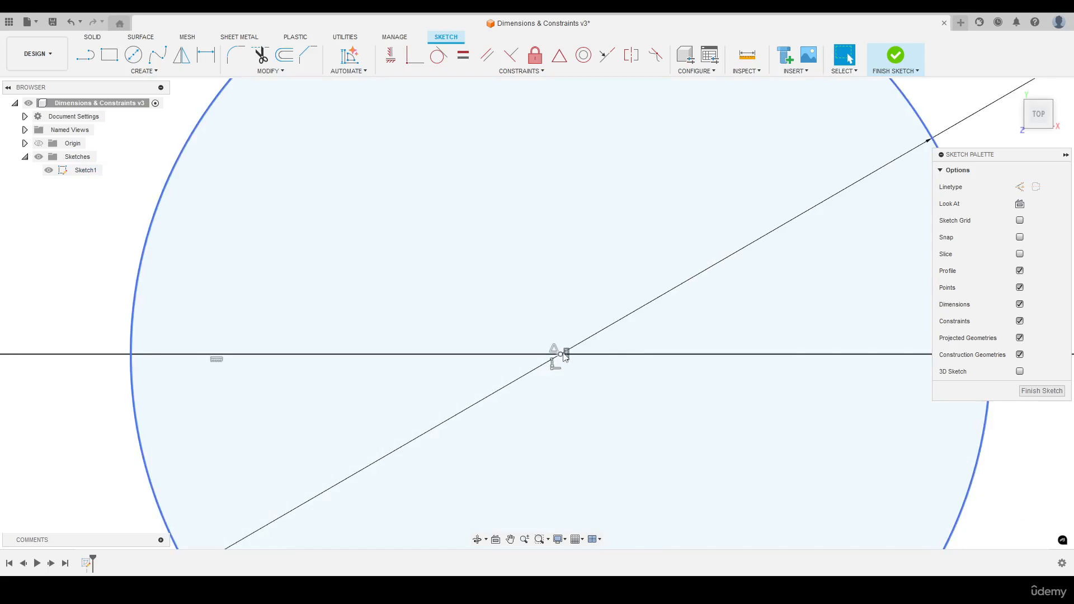
scroll(562, 356, "down", 5)
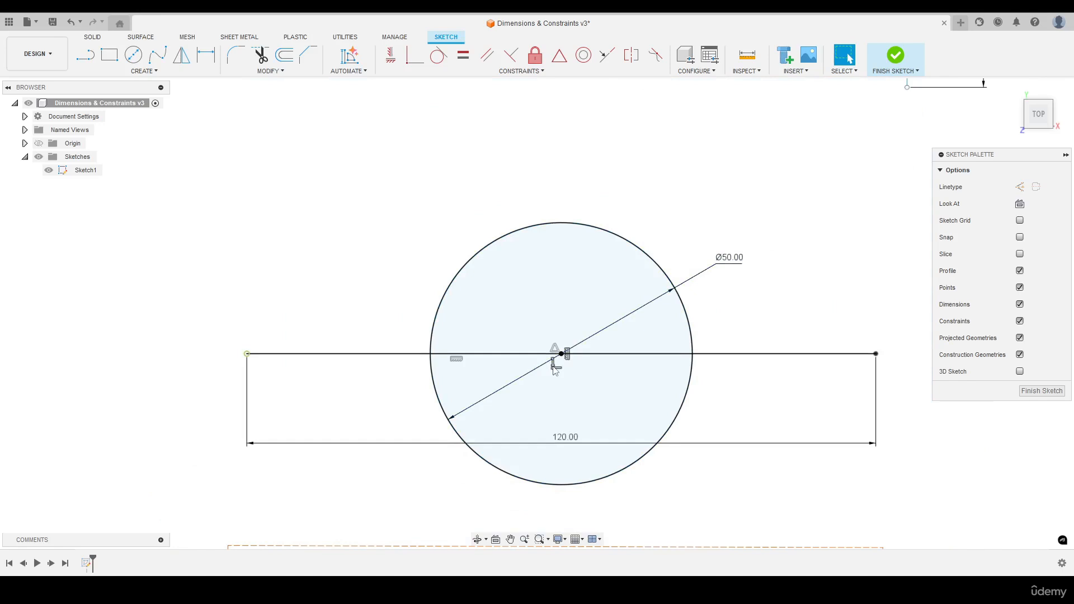
left_click(554, 368)
right_click(553, 368)
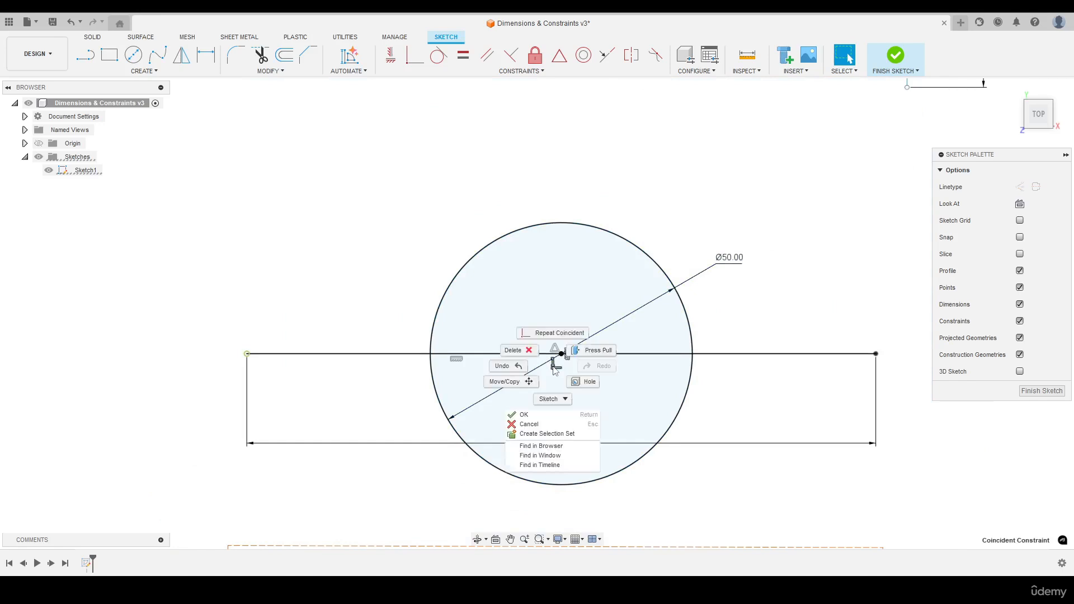
left_click(513, 350)
scroll(560, 392, "down", 3)
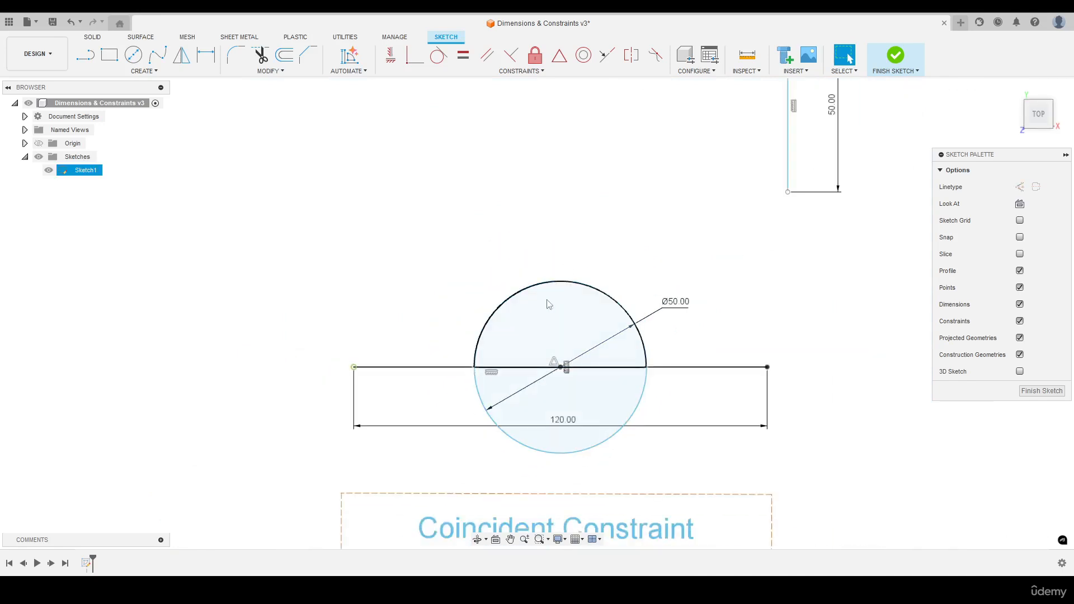
left_click_drag(559, 354, 561, 224)
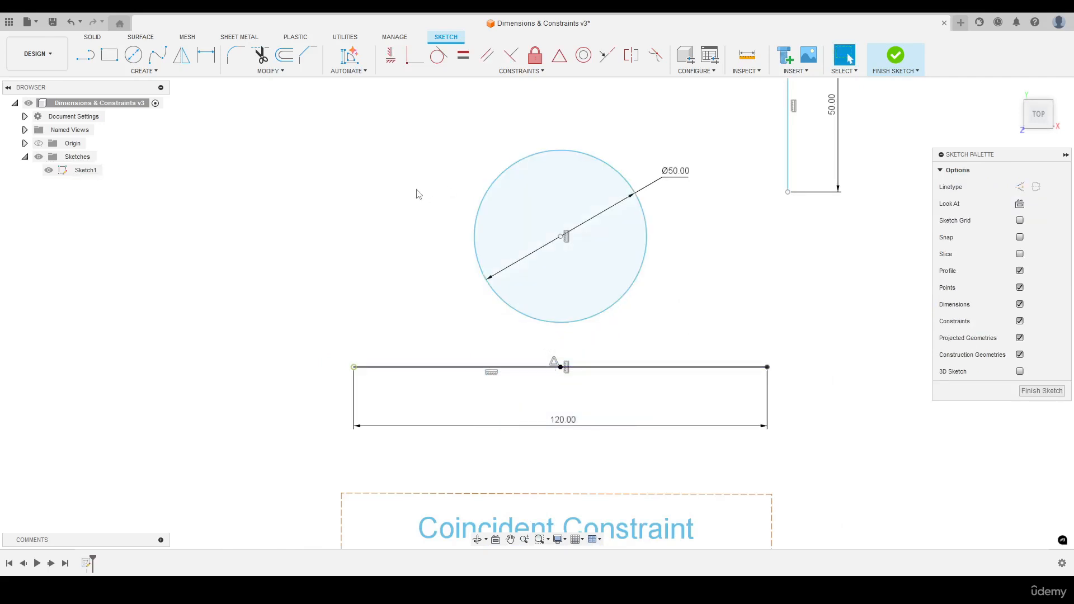
Apply a Coincident constraint between the 50 mm circle's centre and the midpoint of the 120 mm line, ending the command.
left_click(415, 55)
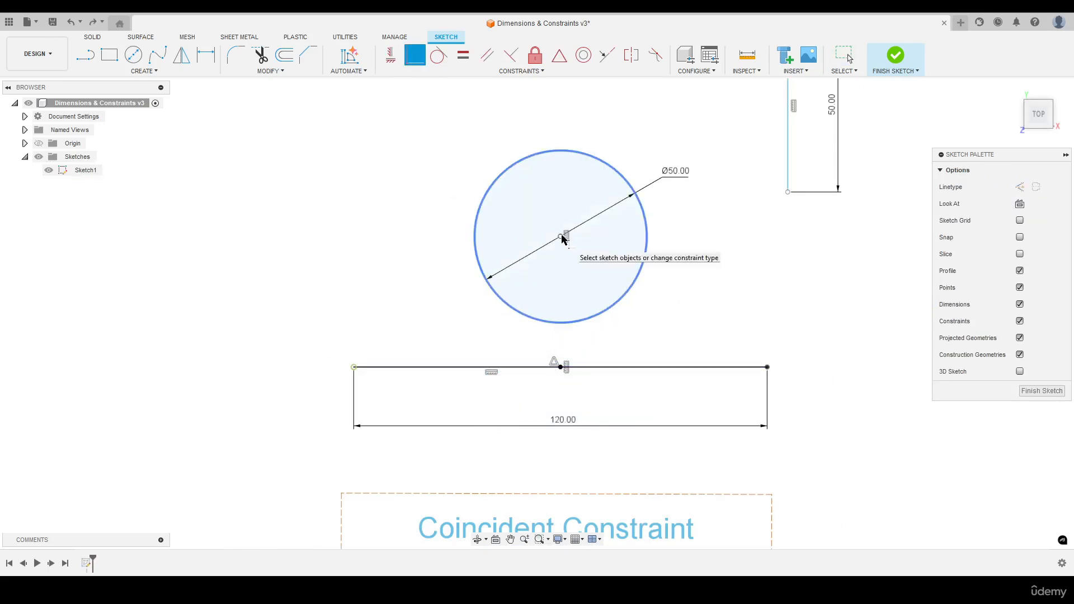
left_click(562, 238)
left_click(559, 367)
scroll(499, 375, "down", 2)
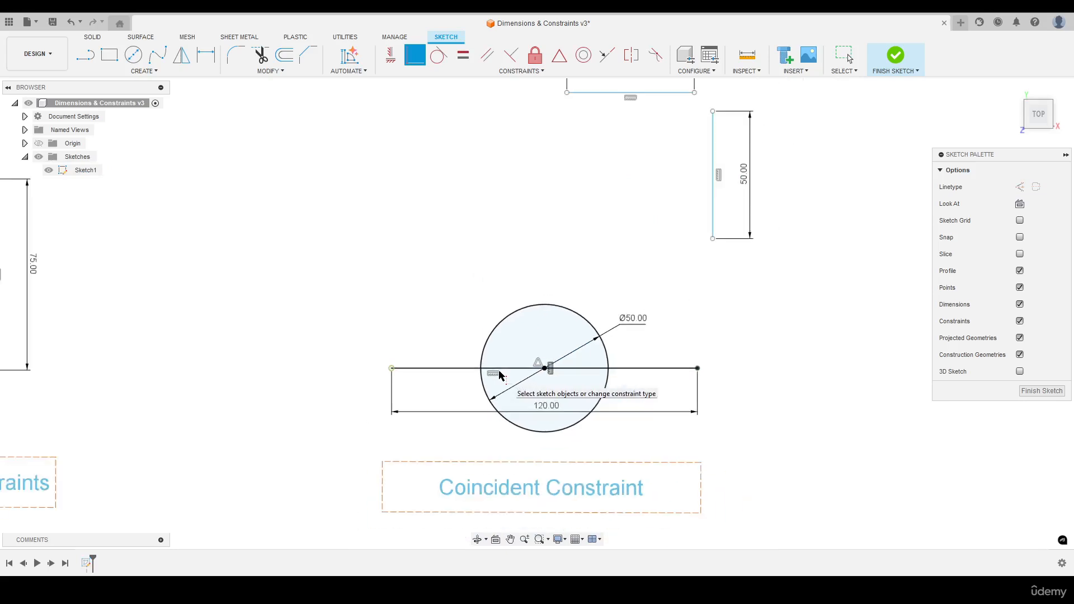
middle_click_drag(694, 97, 627, 224)
scroll(627, 224, "down", 1)
scroll(627, 223, "up", 3)
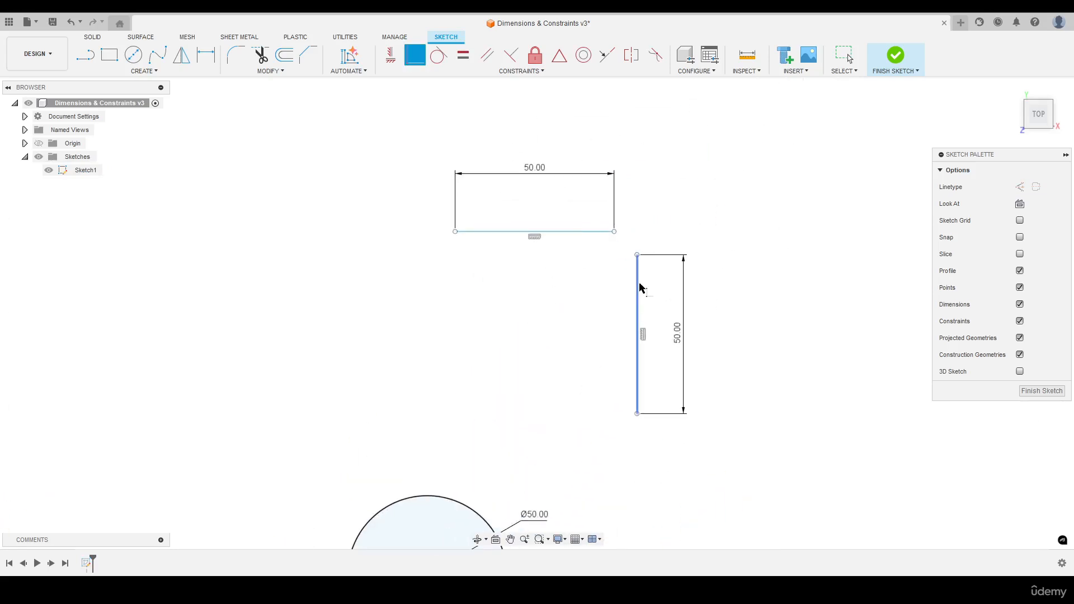
key("Escape")
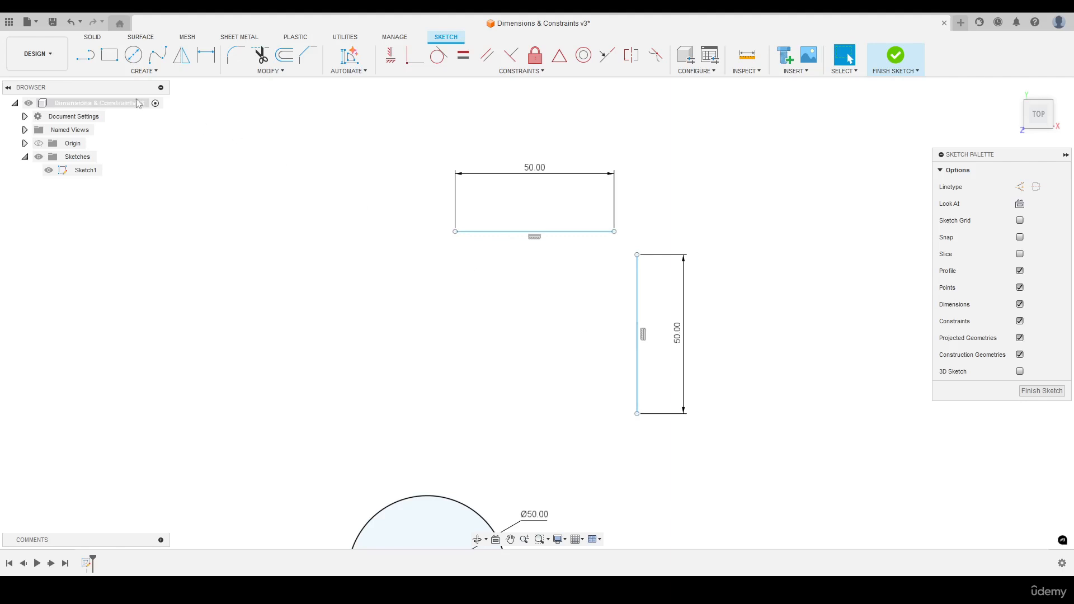
key("l")
left_click(428, 290)
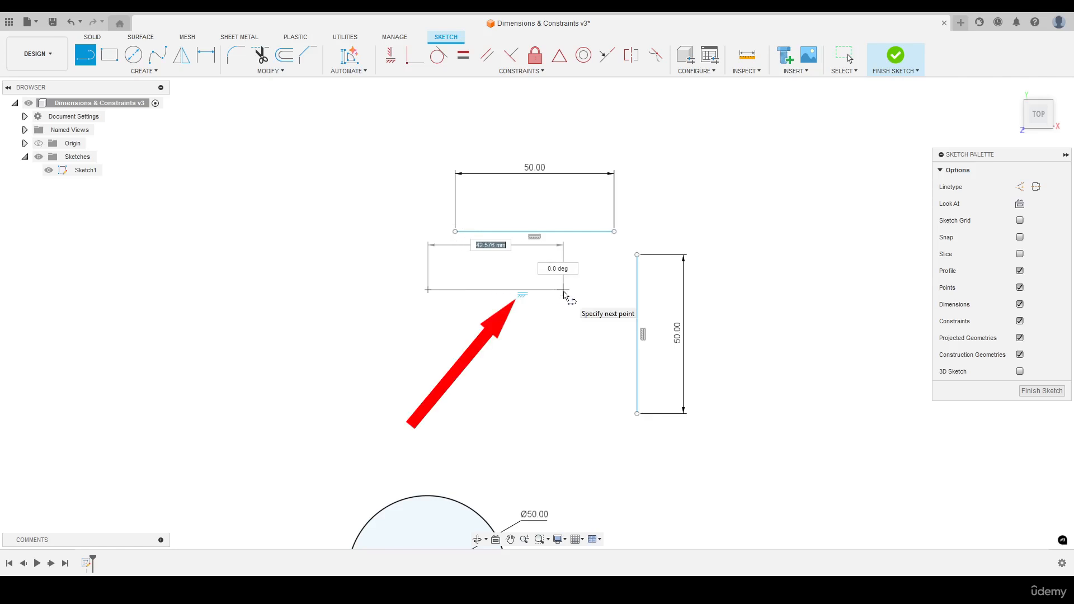
key("Escape")
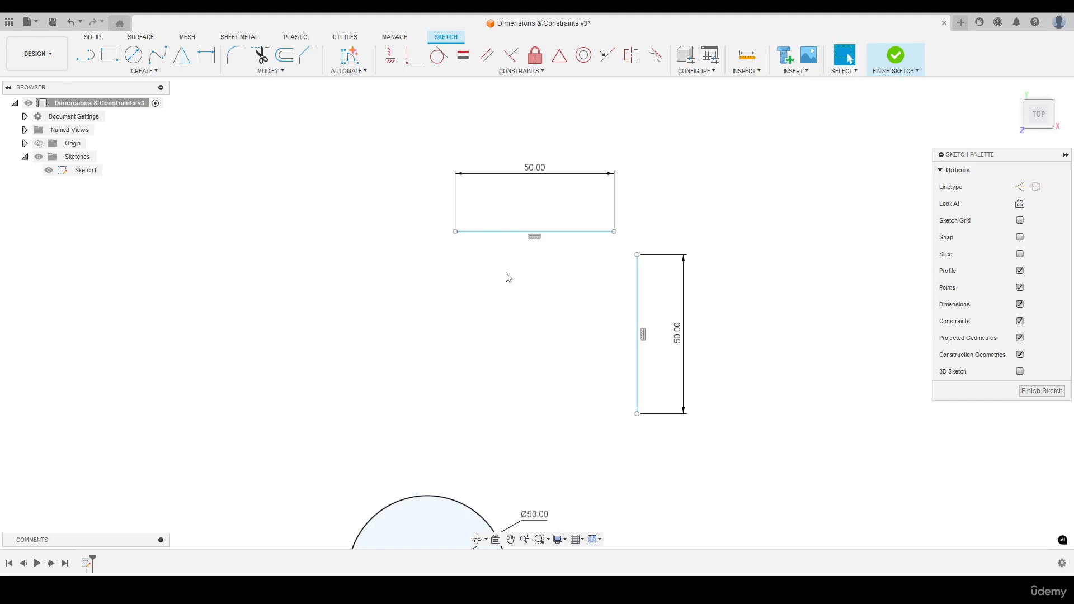
Apply a Coincident constraint between the horizontal 50 mm line's right endpoint and the vertical 50 mm line's upper endpoint, and select the corner's constraint symbol.
left_click(412, 58)
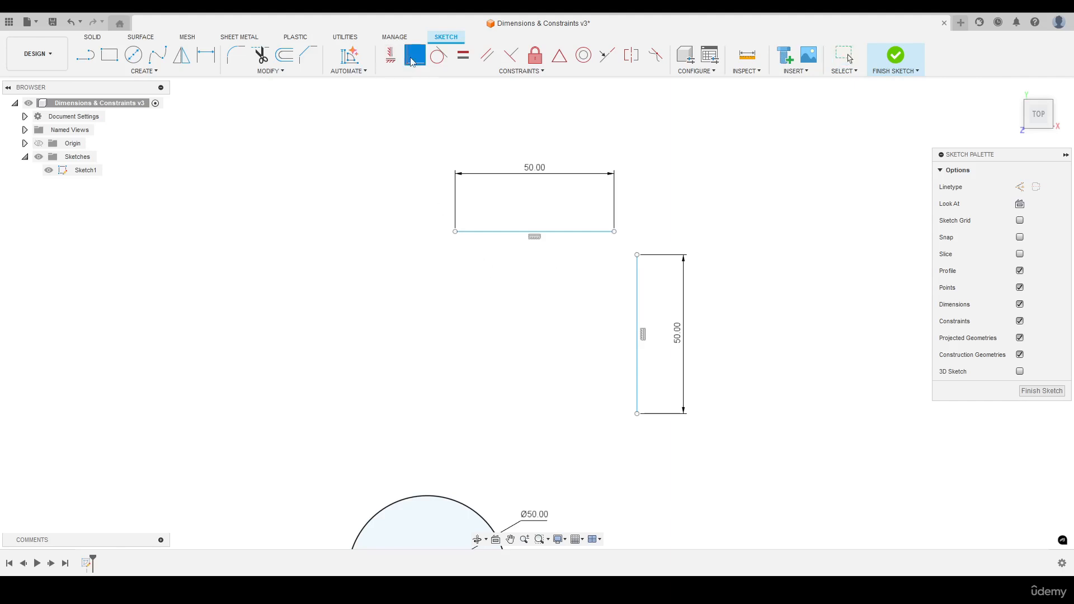
left_click(614, 232)
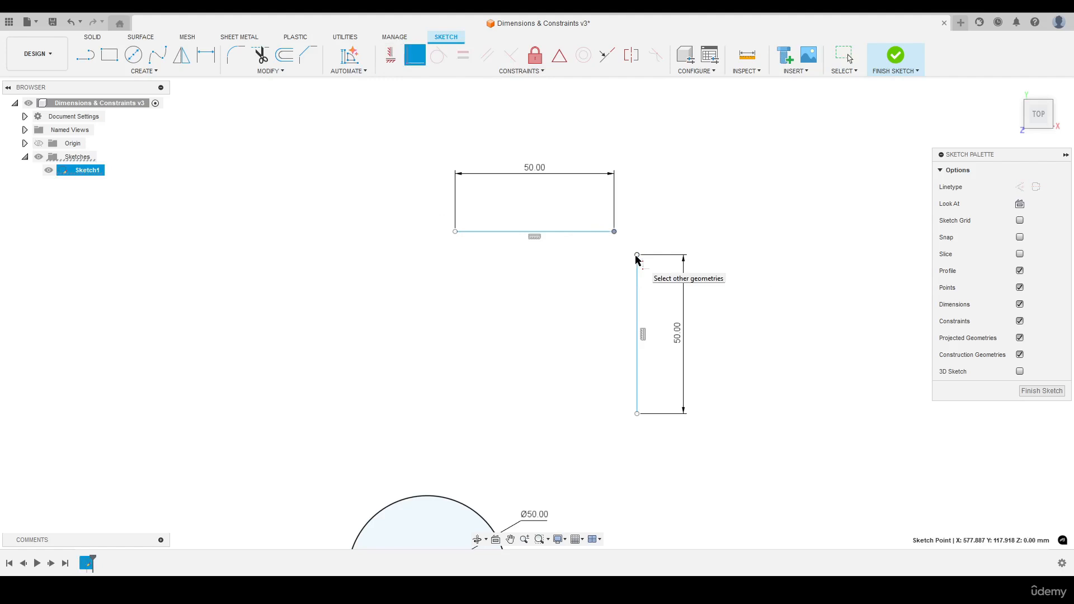
left_click(634, 260)
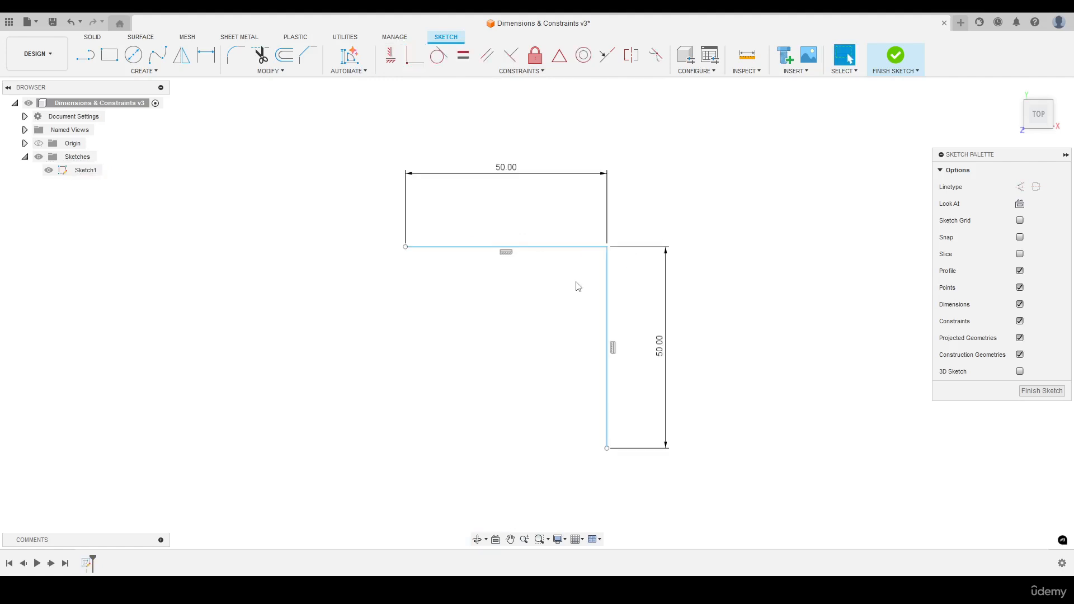
scroll(590, 277, "up", 4)
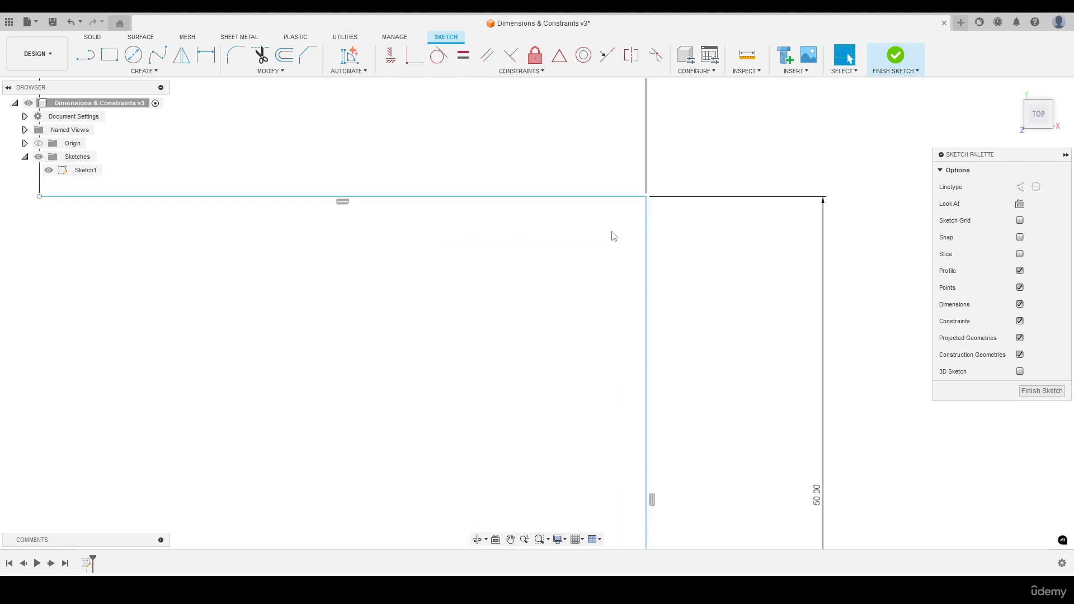
scroll(637, 209, "up", 2)
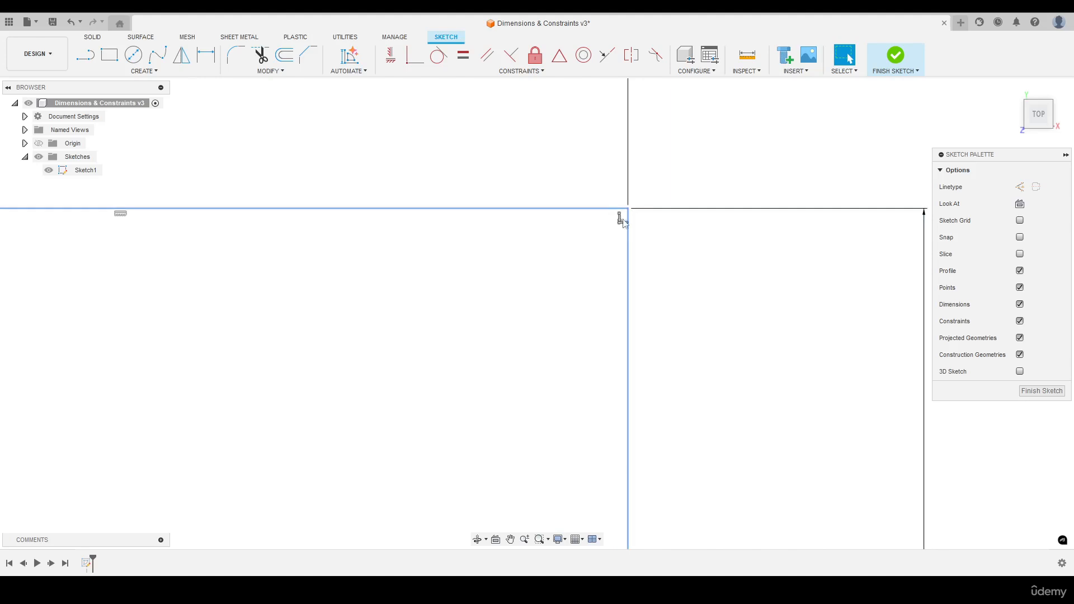
left_click(621, 222)
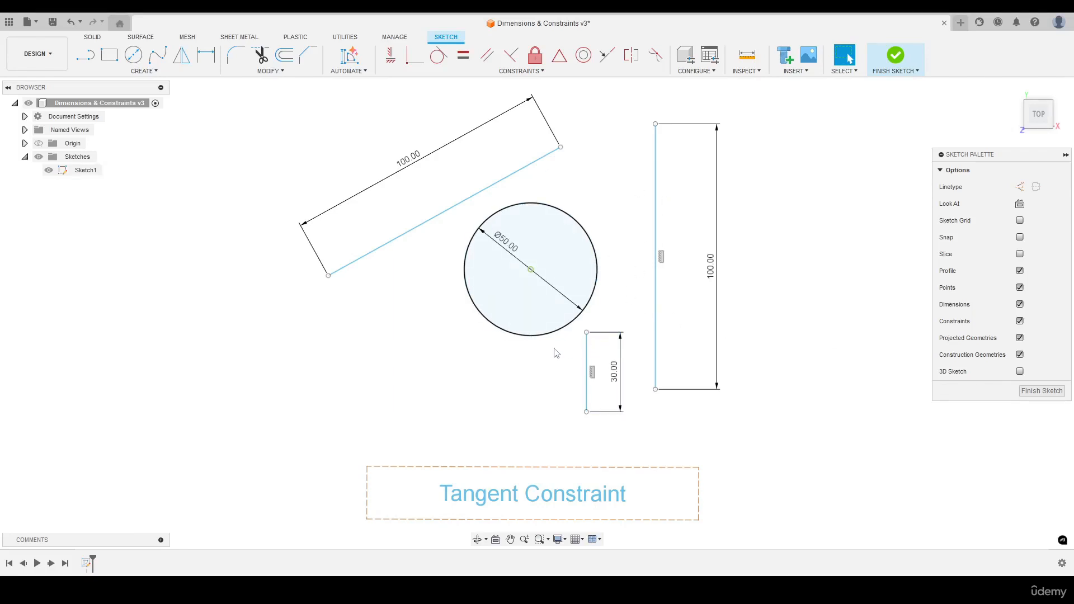
Move the 30 mm line slightly away from the circle above the Tangent Constraint label and make its upper endpoint coincident with the circle.
mouse_move(587, 357)
left_mouse_down()
mouse_move(599, 291)
mouse_move(581, 360)
left_mouse_up()
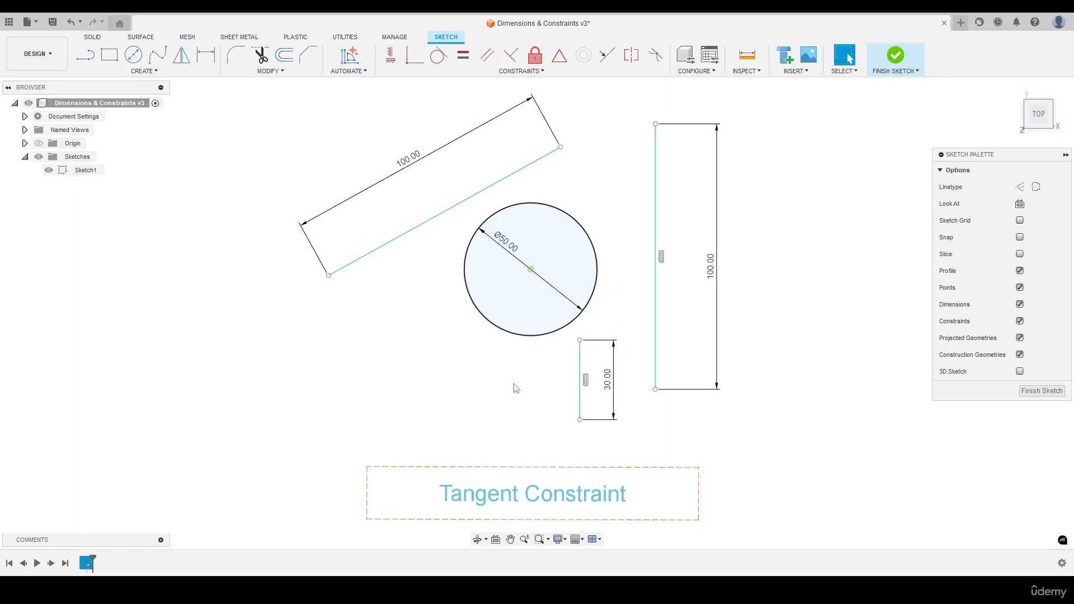
left_click(416, 65)
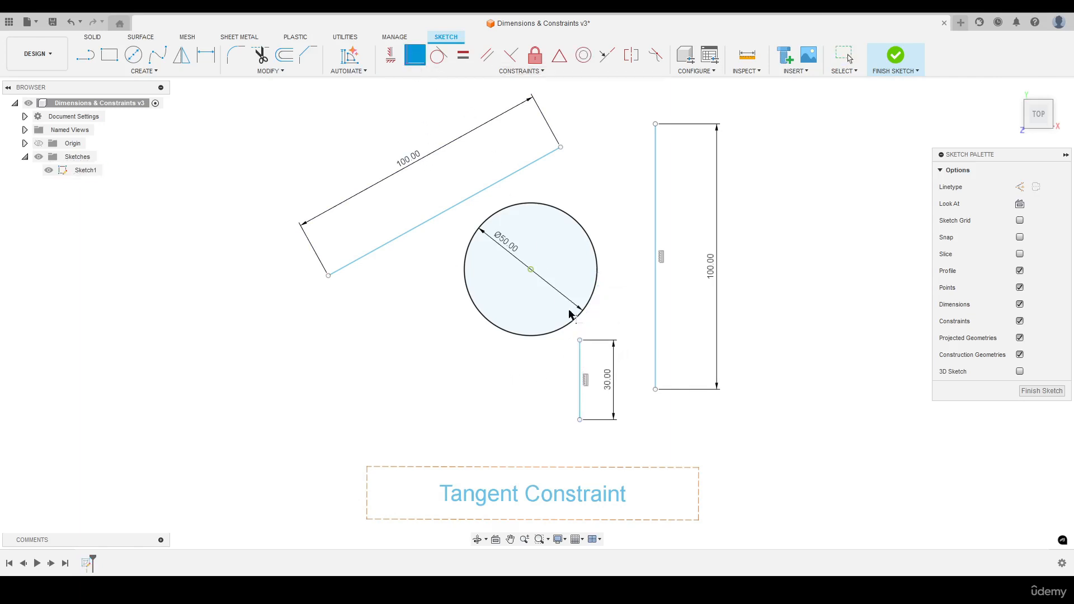
left_click(580, 341)
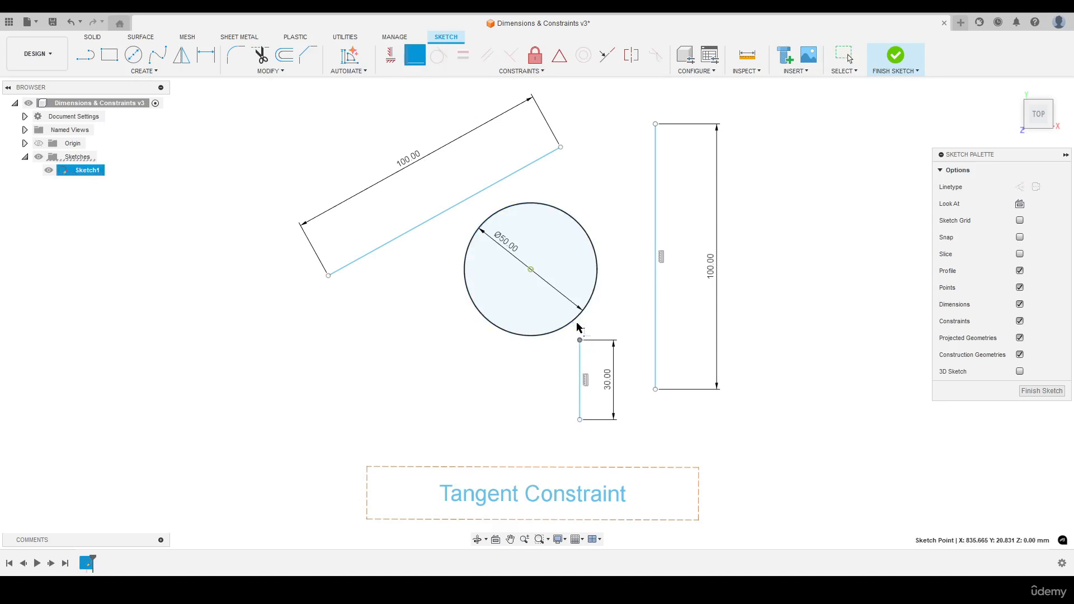
left_click(577, 325)
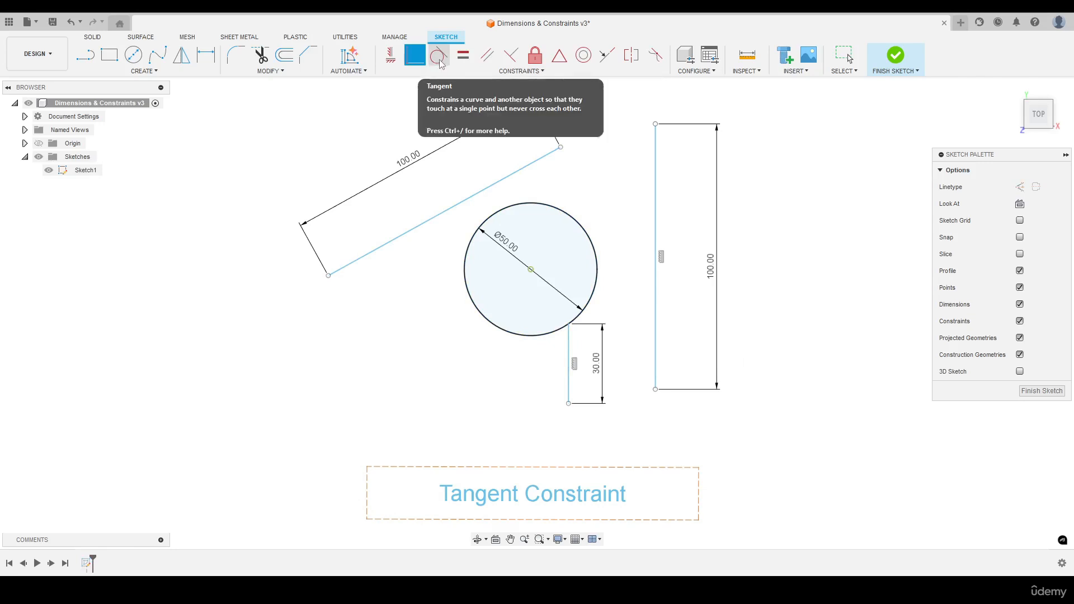
Try a Tangent constraint between the 30 mm line and the 50 mm circle, and undo it together with the line's Coincident constraint.
left_click(514, 71)
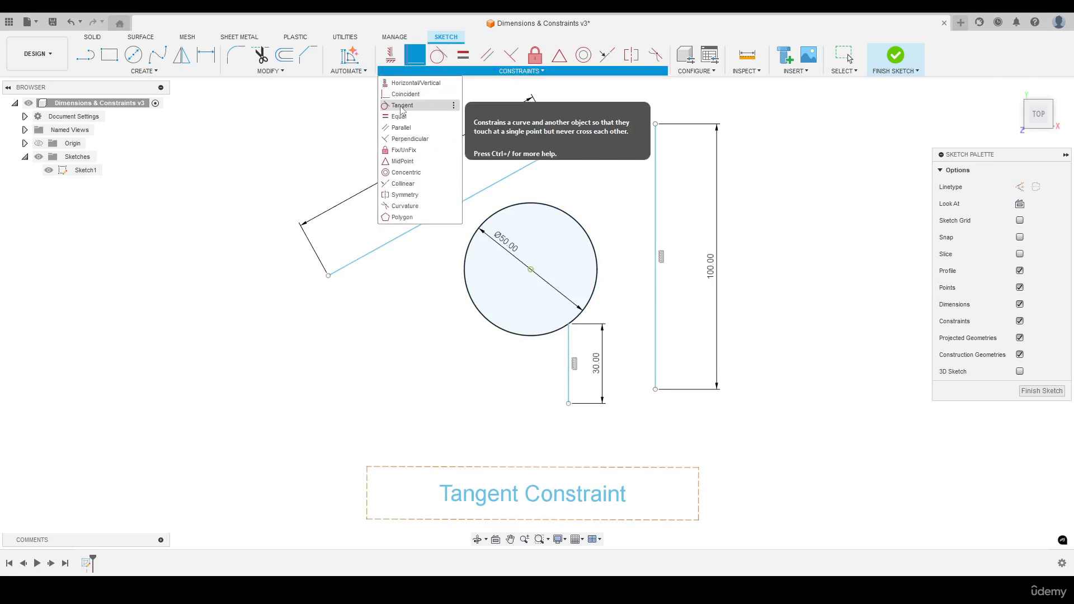
left_click(401, 107)
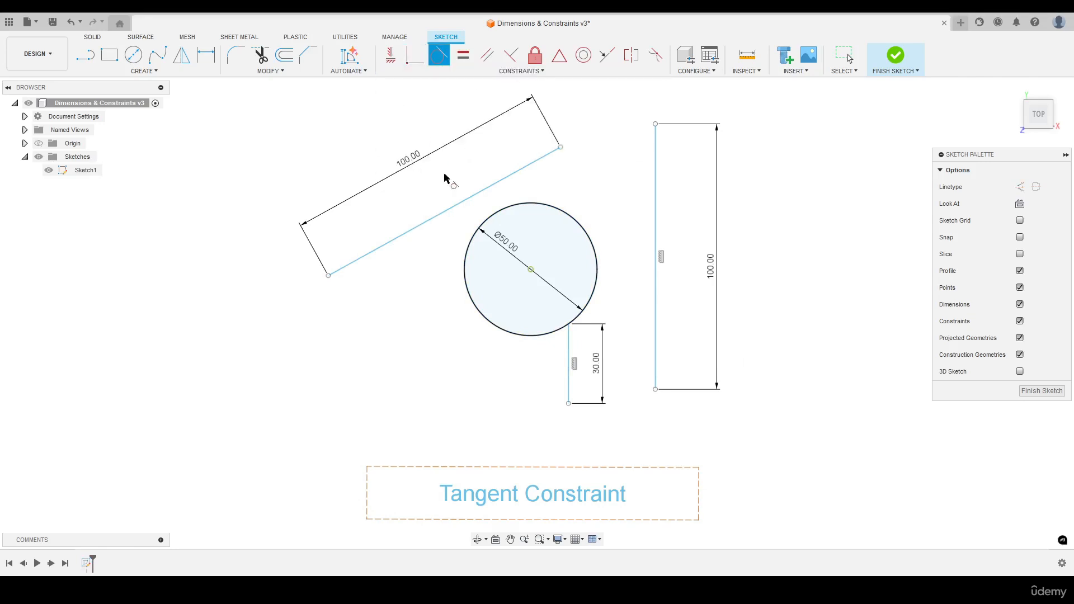
left_click(569, 344)
left_click(598, 274)
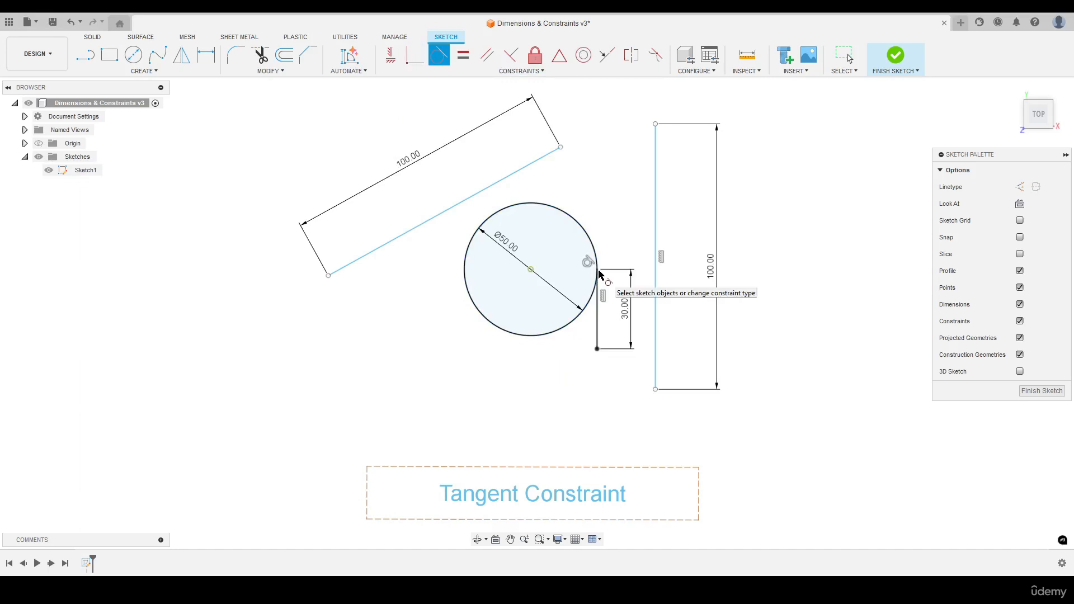
scroll(593, 271, "up", 2)
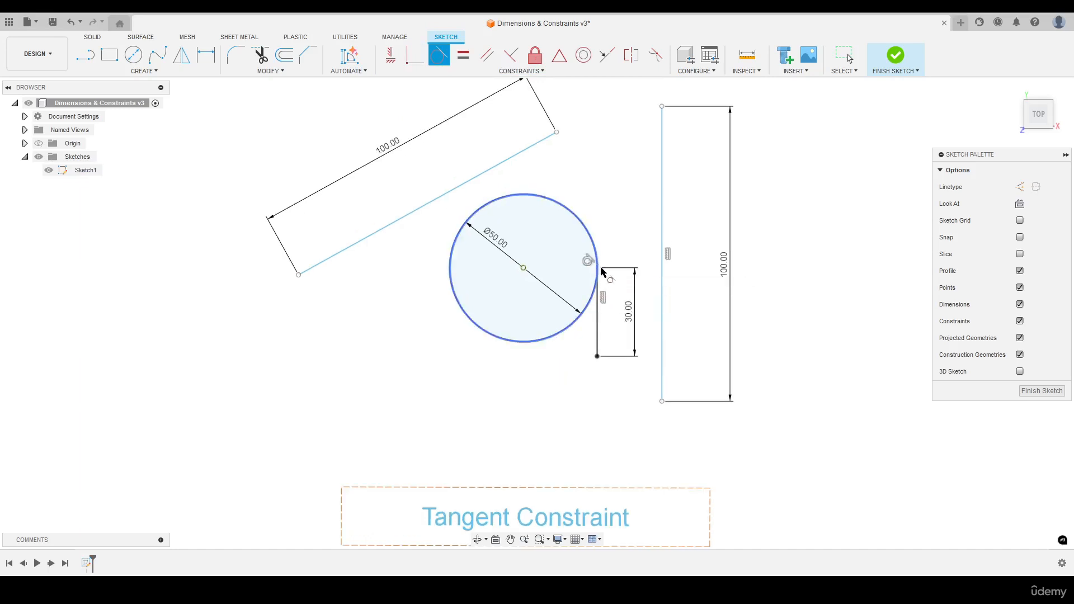
key("Escape")
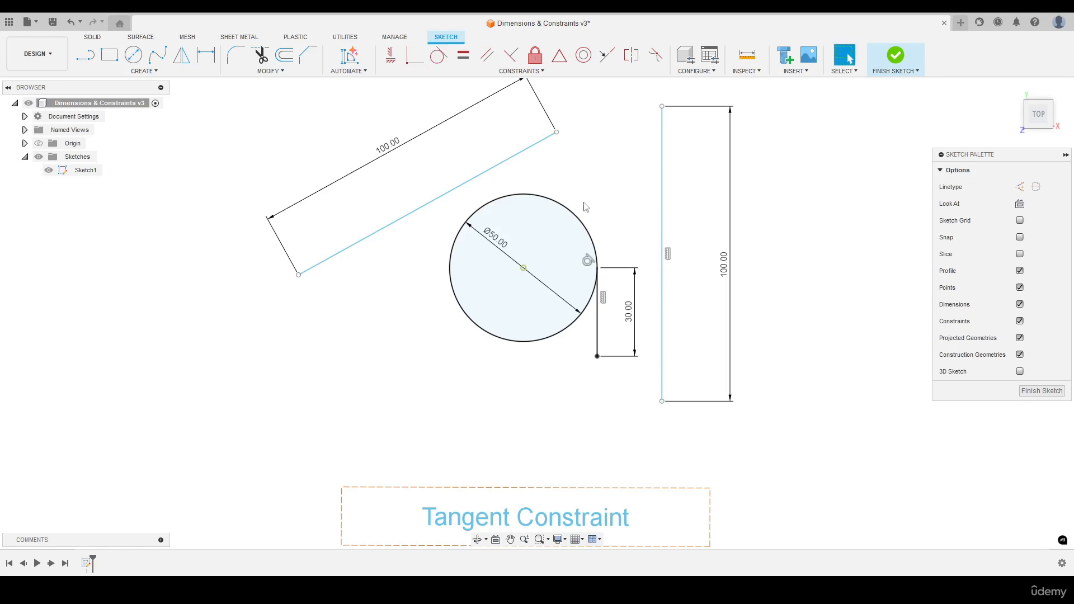
key("ctrl+z")
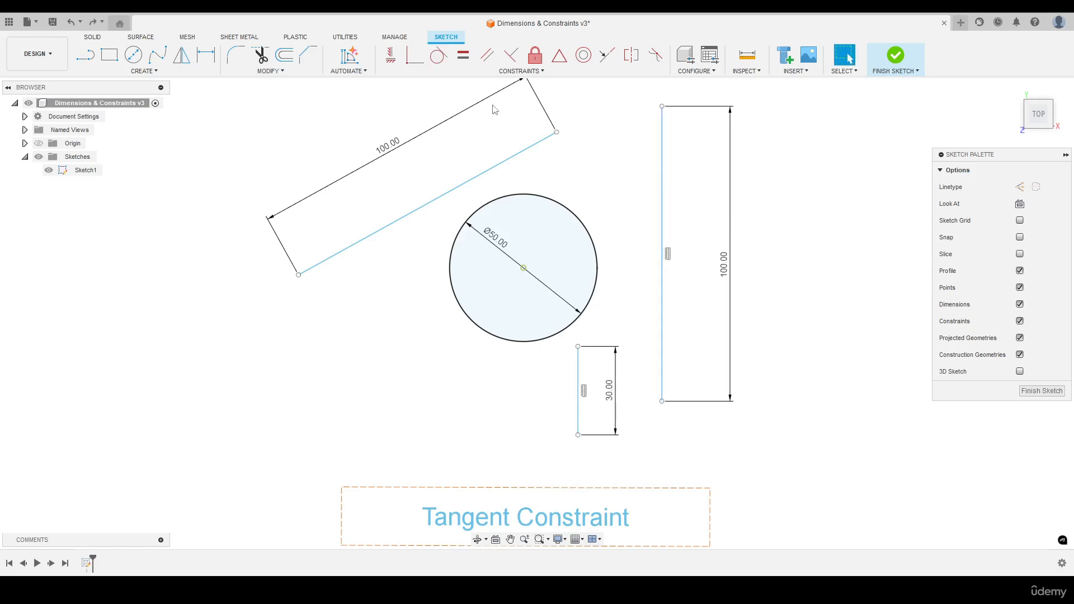
Apply a Tangent constraint between the vertical 100 mm line and the 50 mm circle, ending the command.
left_click(439, 54)
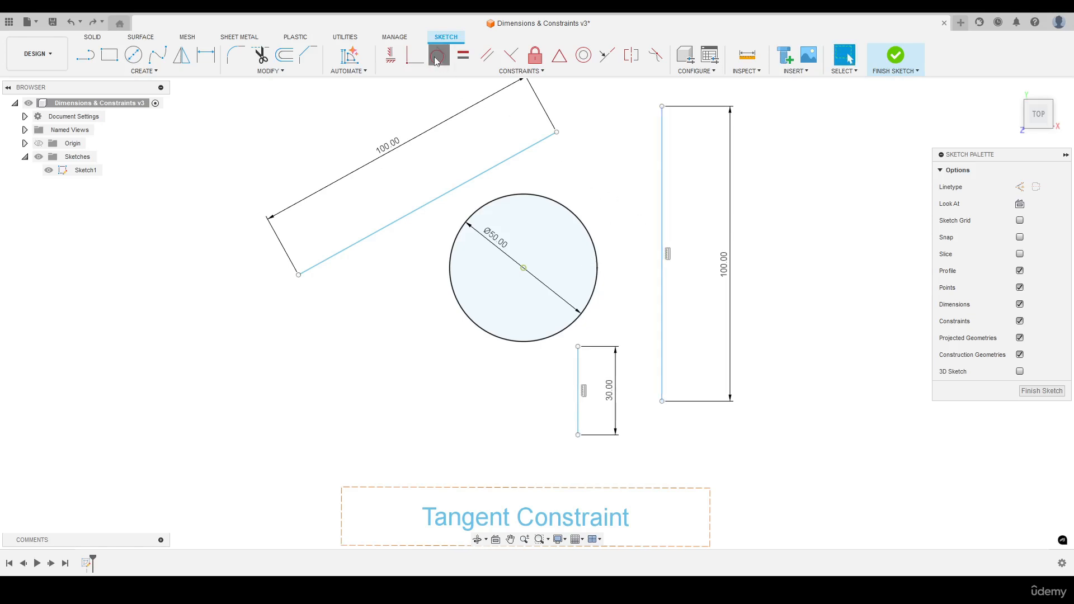
left_click(663, 210)
left_click(596, 252)
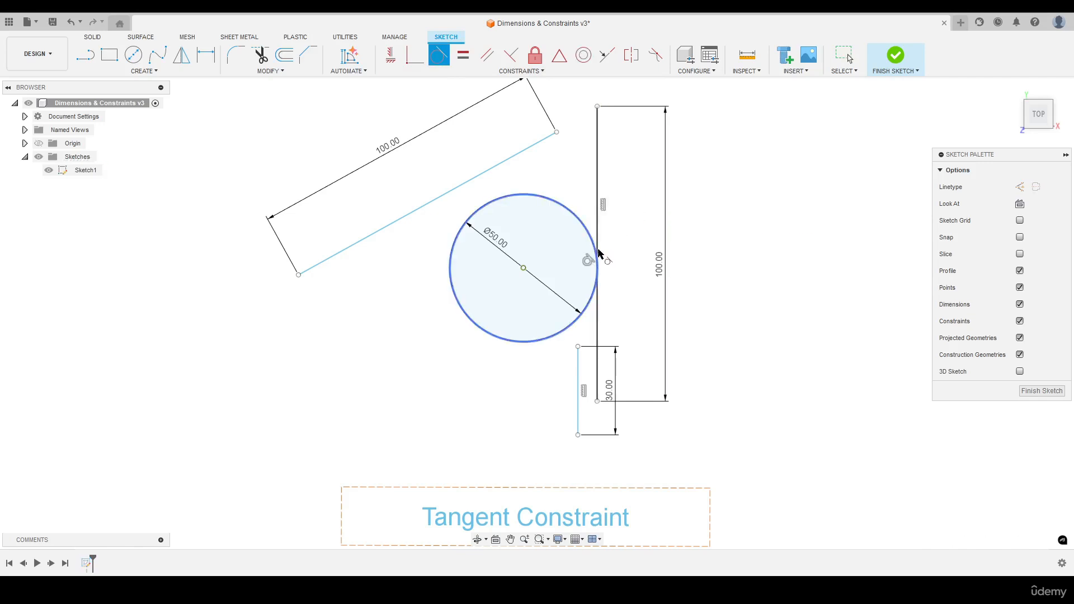
key("Escape")
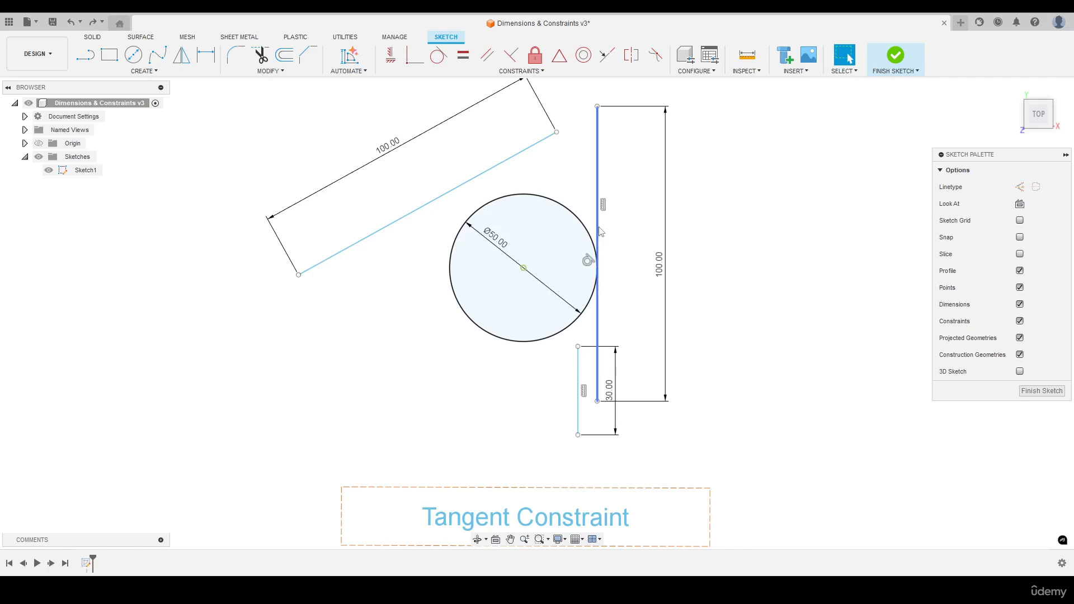
Slide the tangent vertical 100 mm line down along the circle, place the 30 mm line below the circle, and clear the selection.
mouse_move(600, 226)
left_mouse_down()
mouse_move(601, 272)
mouse_move(602, 200)
mouse_move(603, 363)
mouse_move(603, 230)
mouse_move(603, 293)
mouse_move(603, 255)
mouse_move(604, 265)
left_mouse_up()
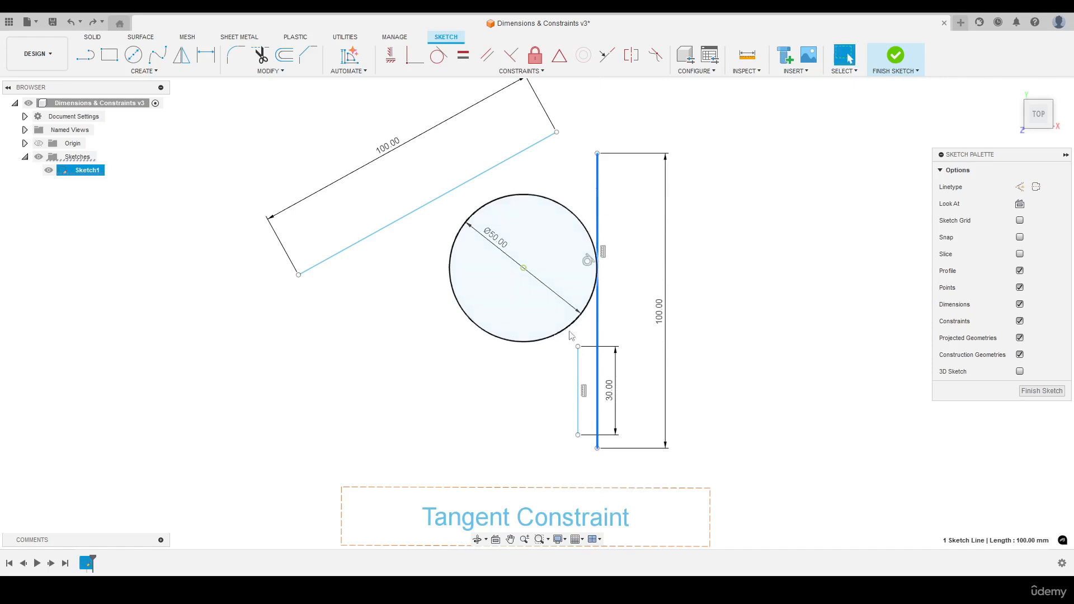
left_click_drag(577, 381, 493, 416)
left_click_drag(598, 188, 598, 241)
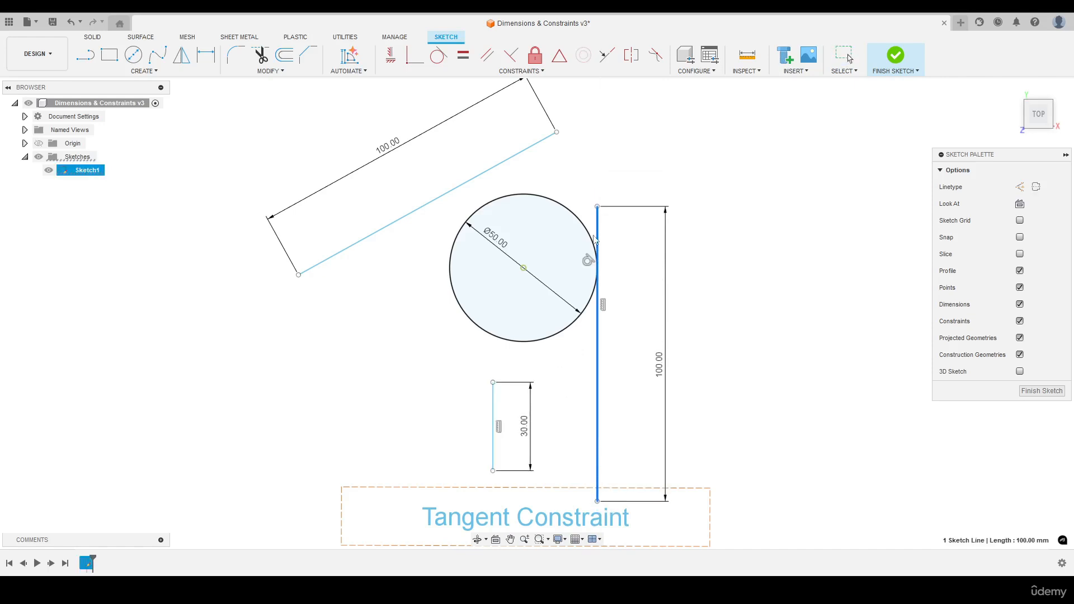
left_click(617, 144)
Apply a Tangent constraint between the slanted 100 mm line and the 50 mm circle, ending the command.
left_click(440, 55)
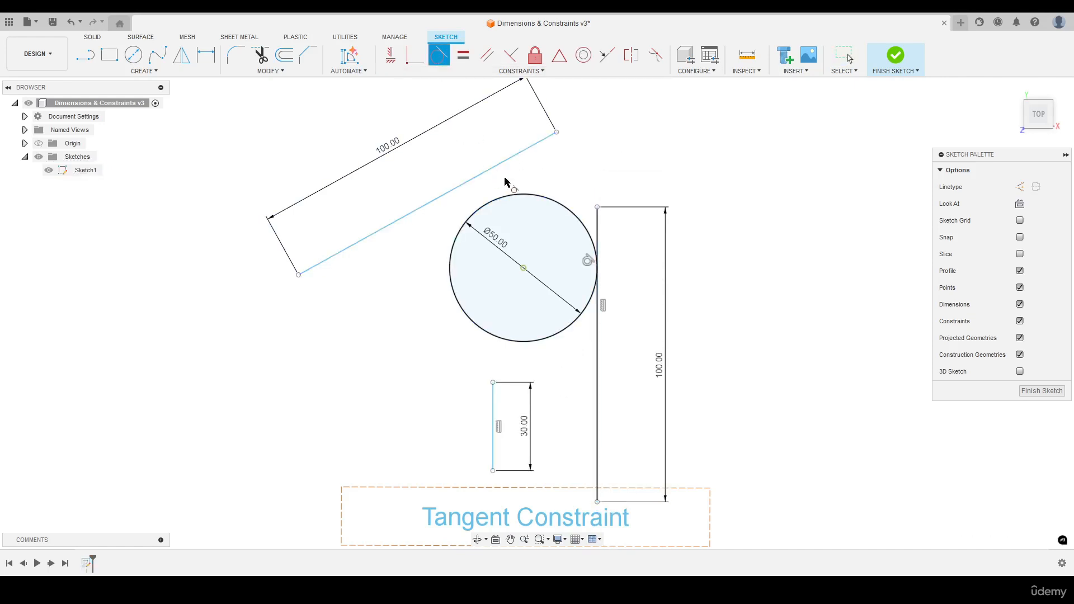
left_click(493, 170)
left_click(542, 197)
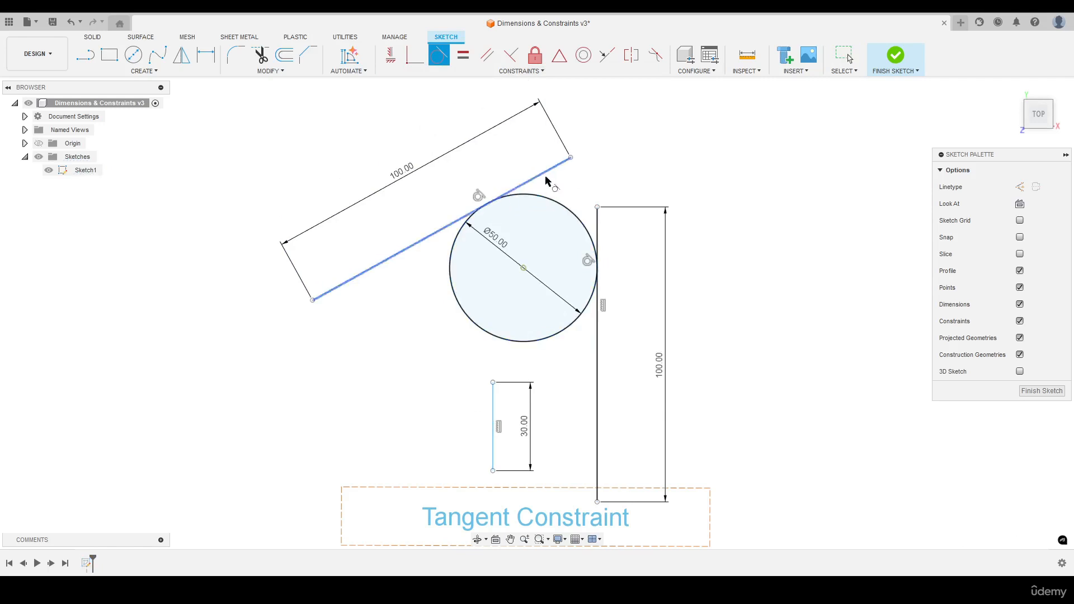
right_click(649, 116)
left_click(681, 118)
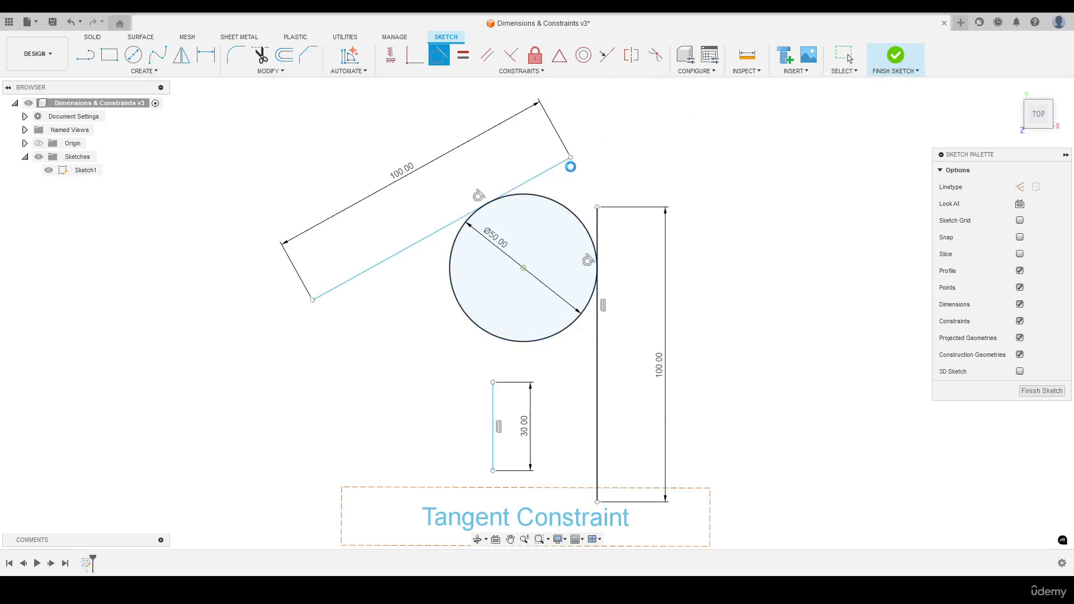
key("Escape")
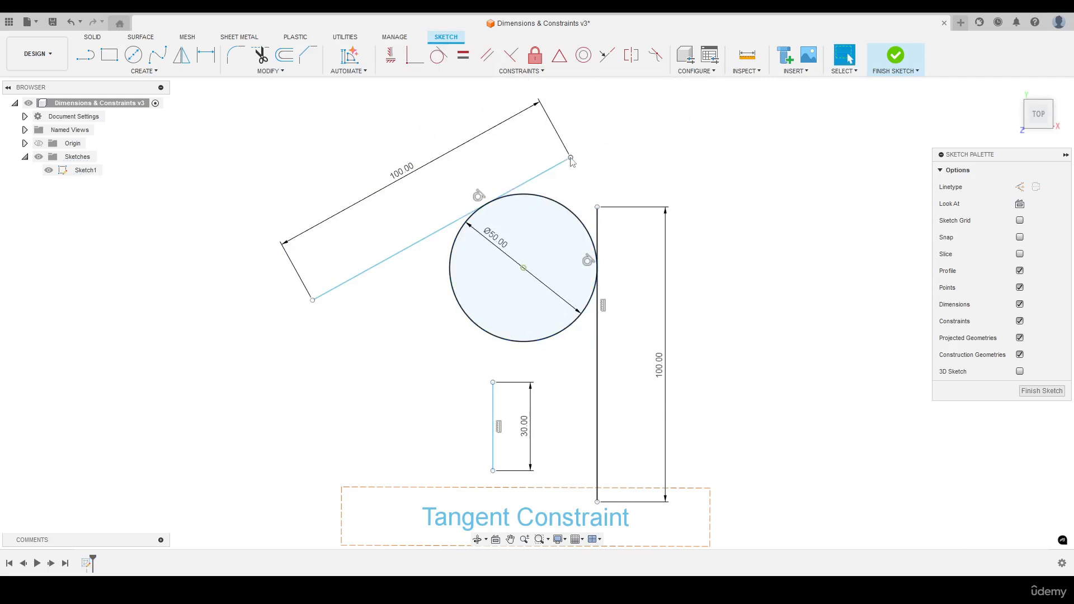
Swing the slanted 100 mm line around the circle and make it horizontal with the Horizontal/Vertical constraint, ending the command.
left_click_drag(571, 160, 526, 192)
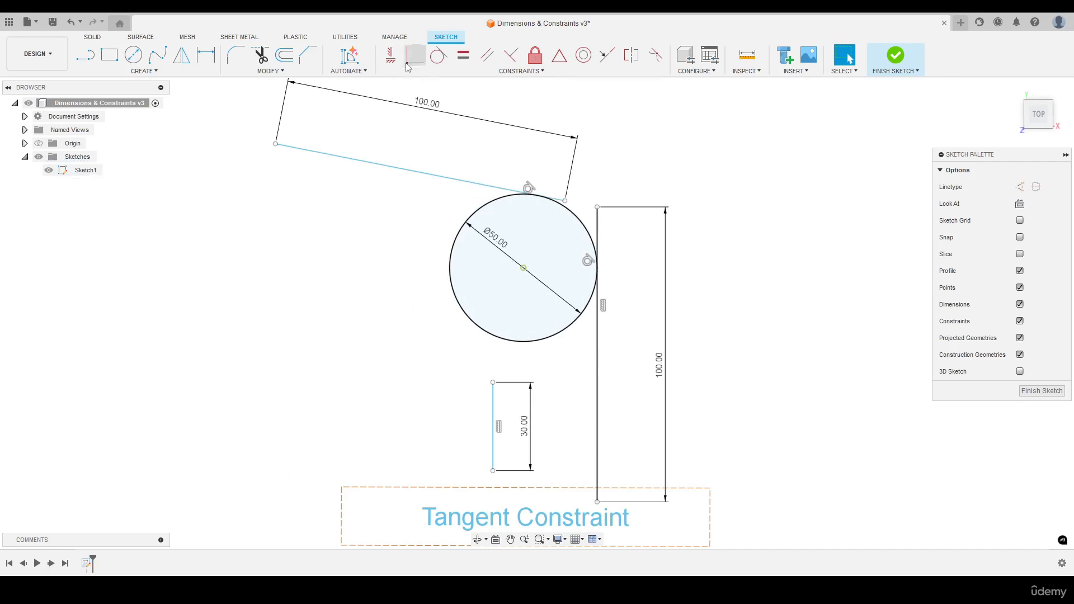
left_click(390, 55)
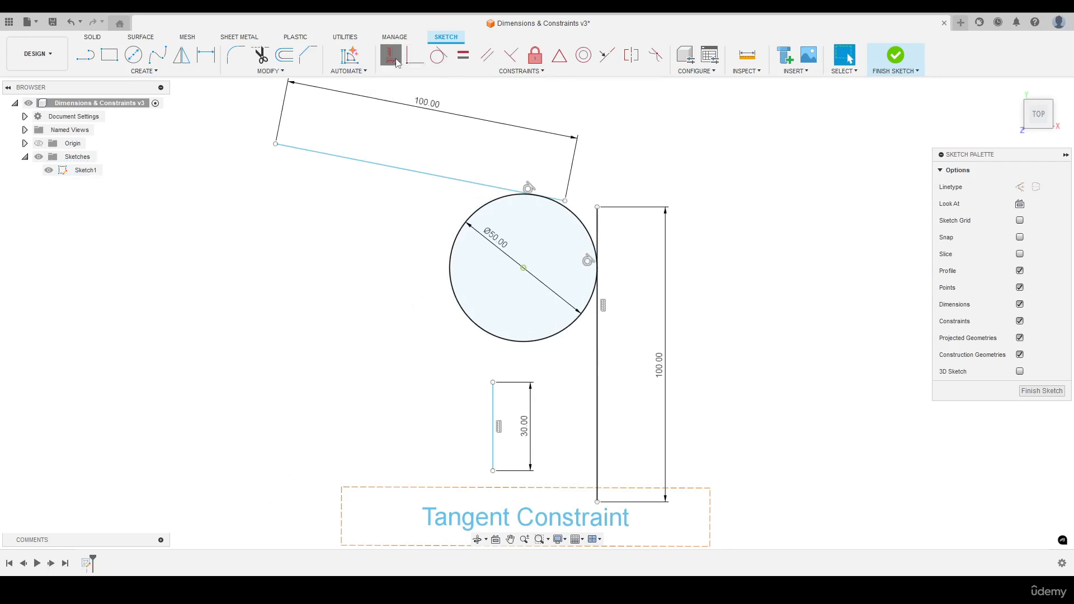
left_click(397, 174)
right_click(556, 127)
key("Escape")
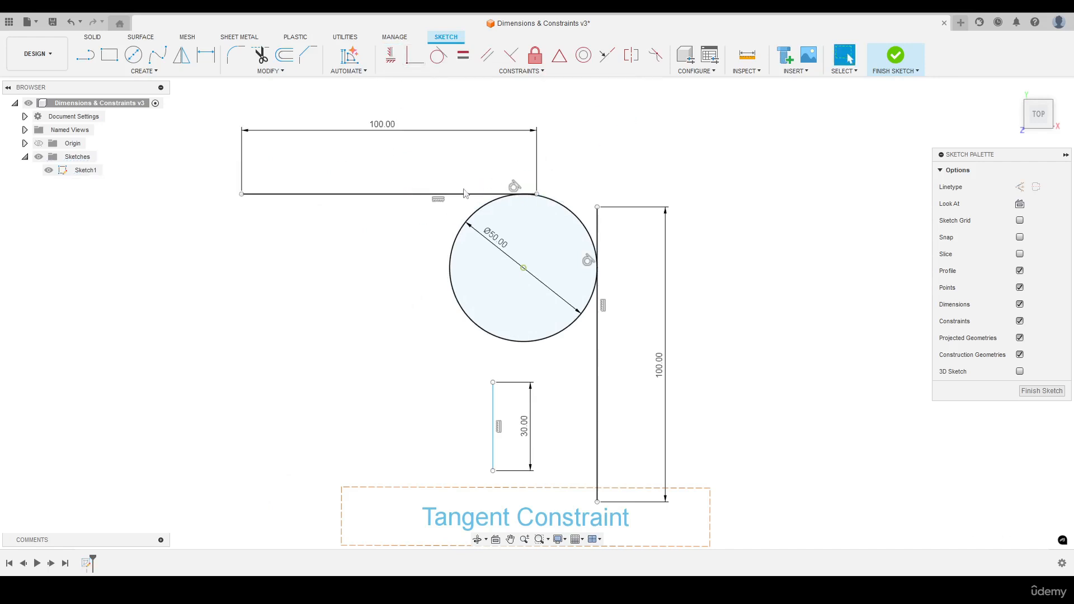
Slide the horizontal 100 mm line along the circle and make its right endpoint coincident with the 50 mm circle.
left_click_drag(358, 194, 430, 199)
left_click(412, 233)
left_click(414, 55)
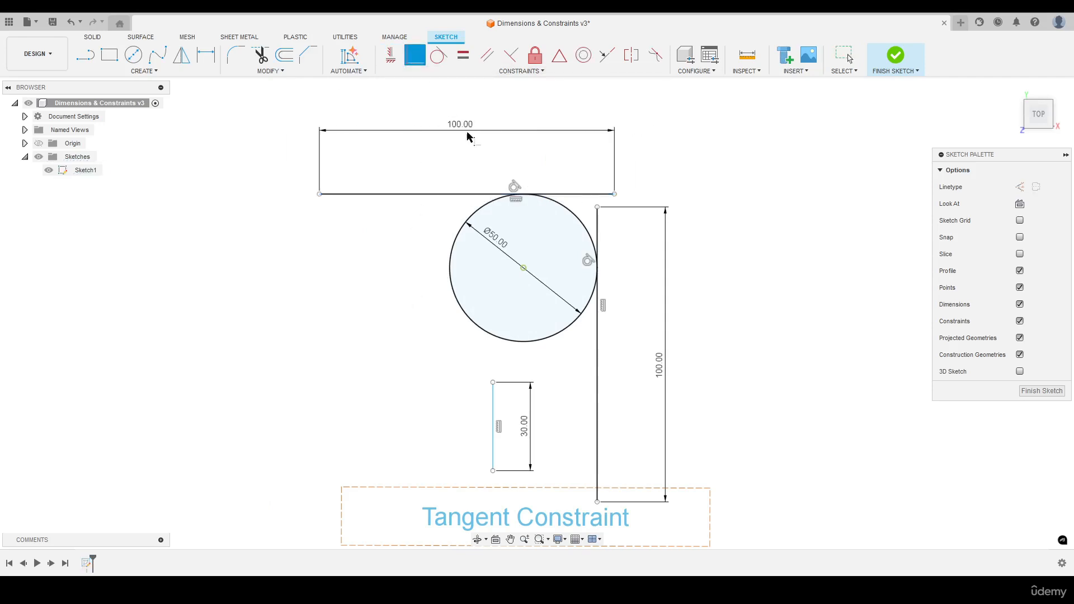
left_click(614, 194)
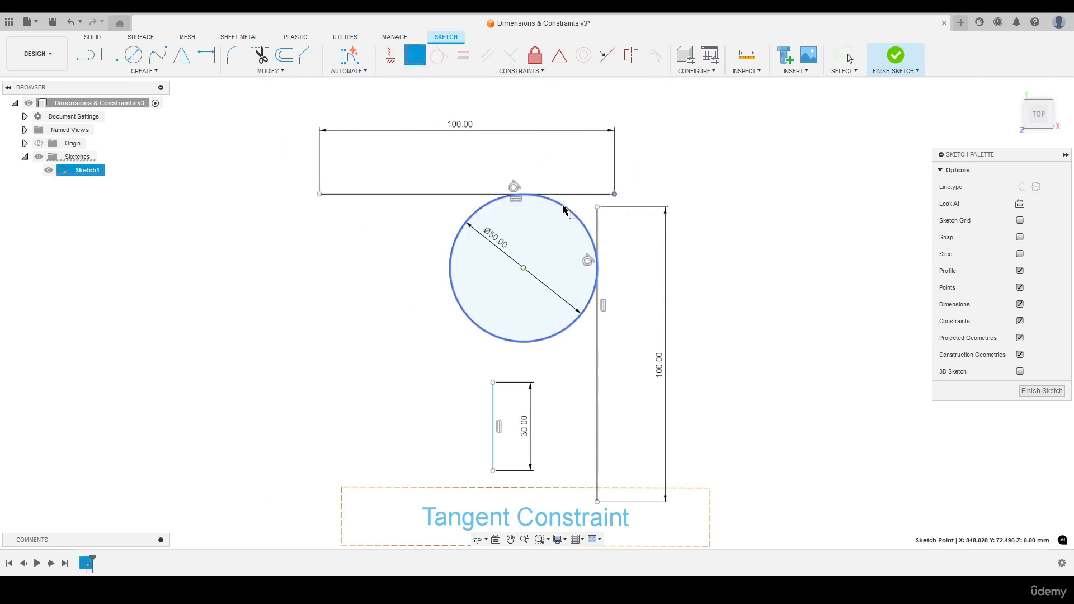
left_click(564, 210)
key("Escape")
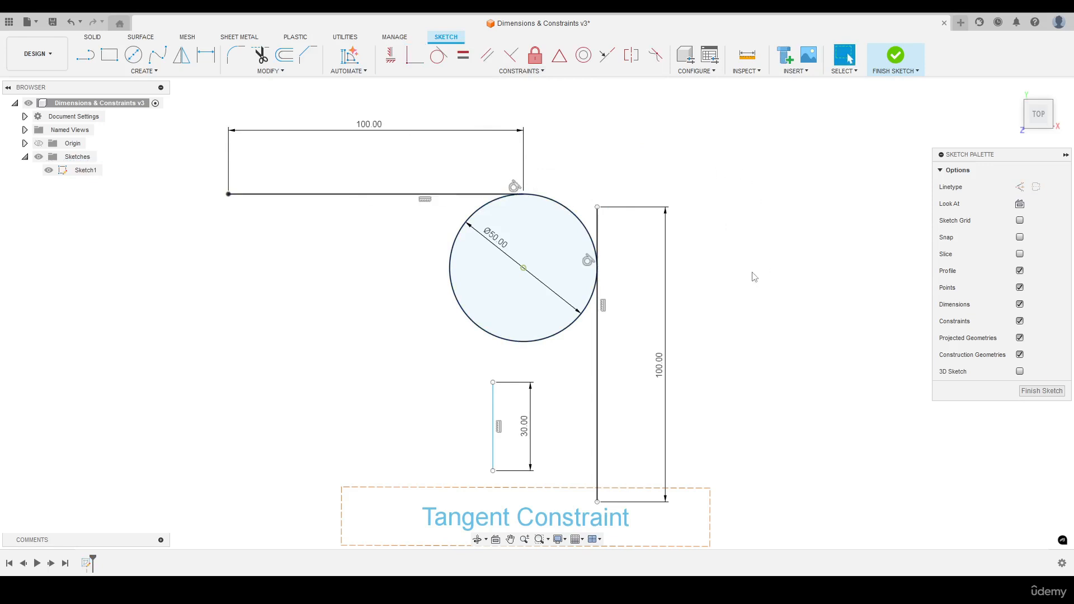
Make the lower endpoint of the vertical 100 mm line coincident with the 50 mm circle, ending the command.
left_click(415, 54)
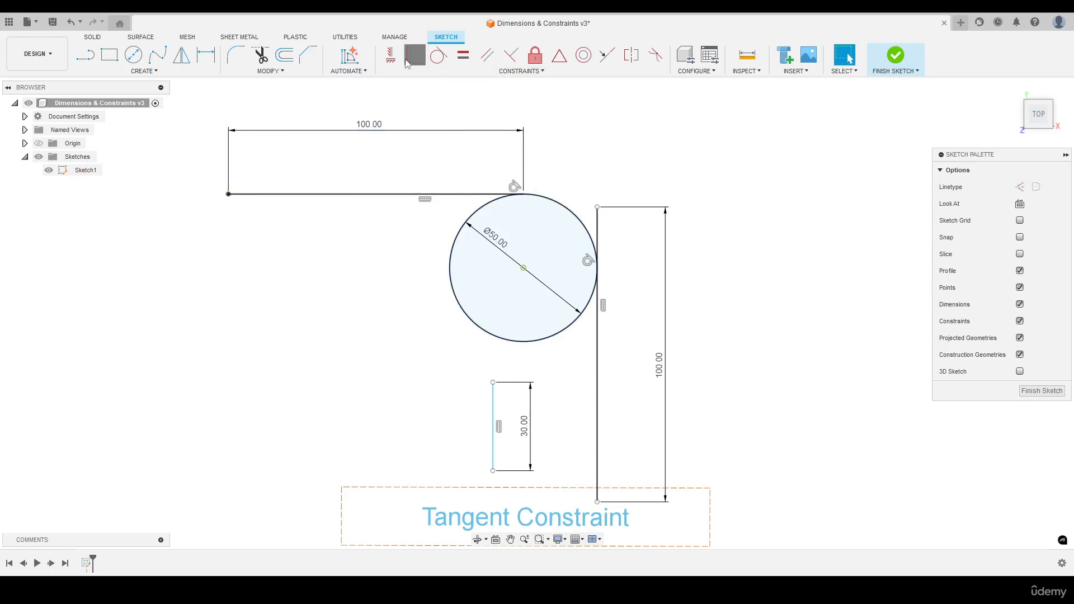
left_click(590, 306)
right_click(752, 223)
left_click(792, 223)
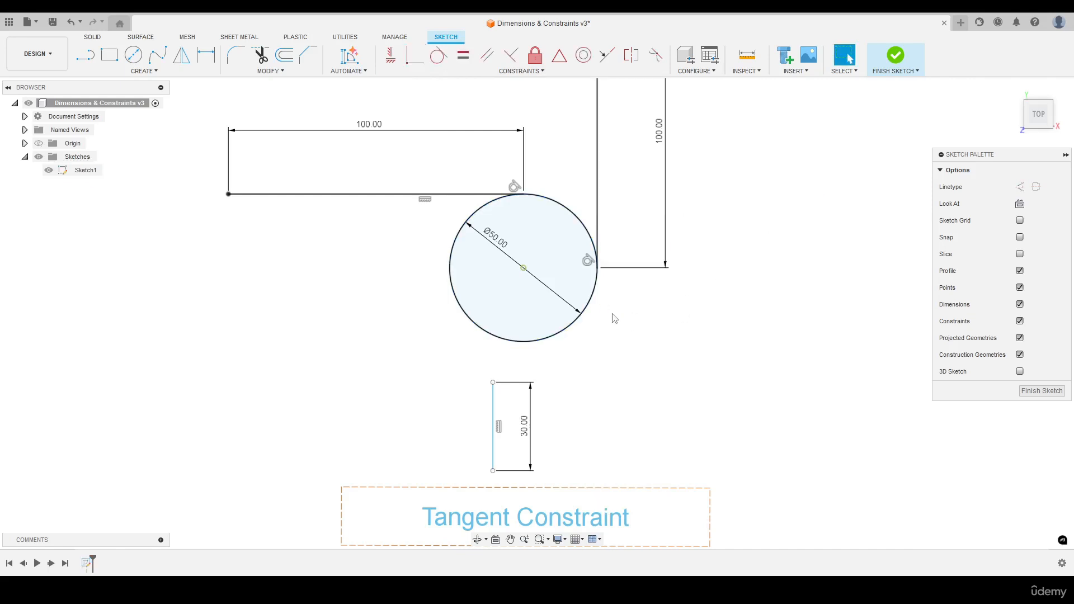
Apply a Coincident constraint between the upper endpoint of the 30 mm line and the 50 mm circle.
left_click(415, 54)
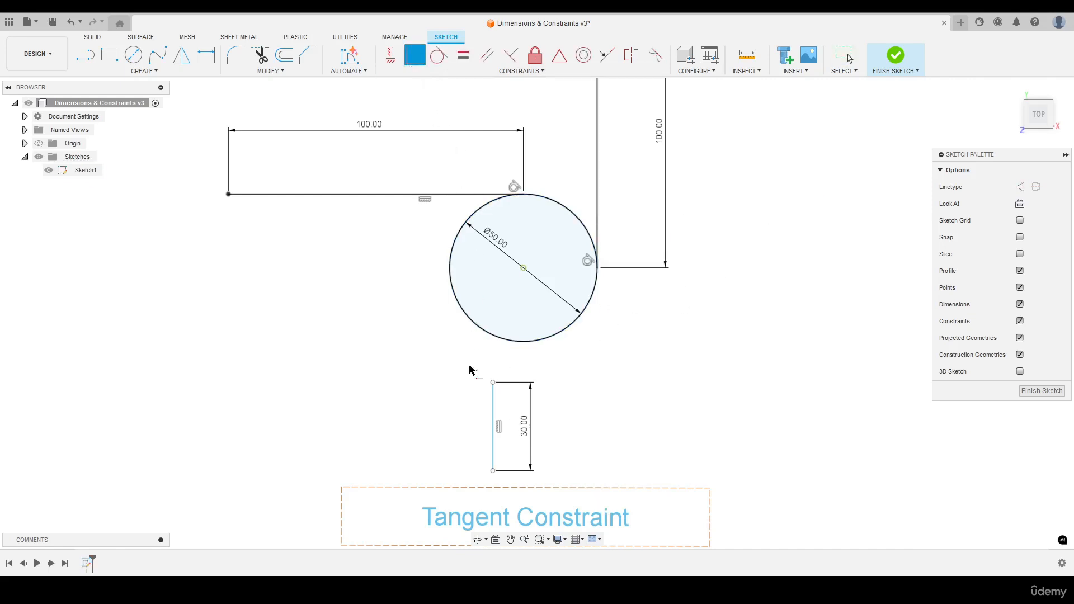
left_click(493, 388)
left_click(489, 333)
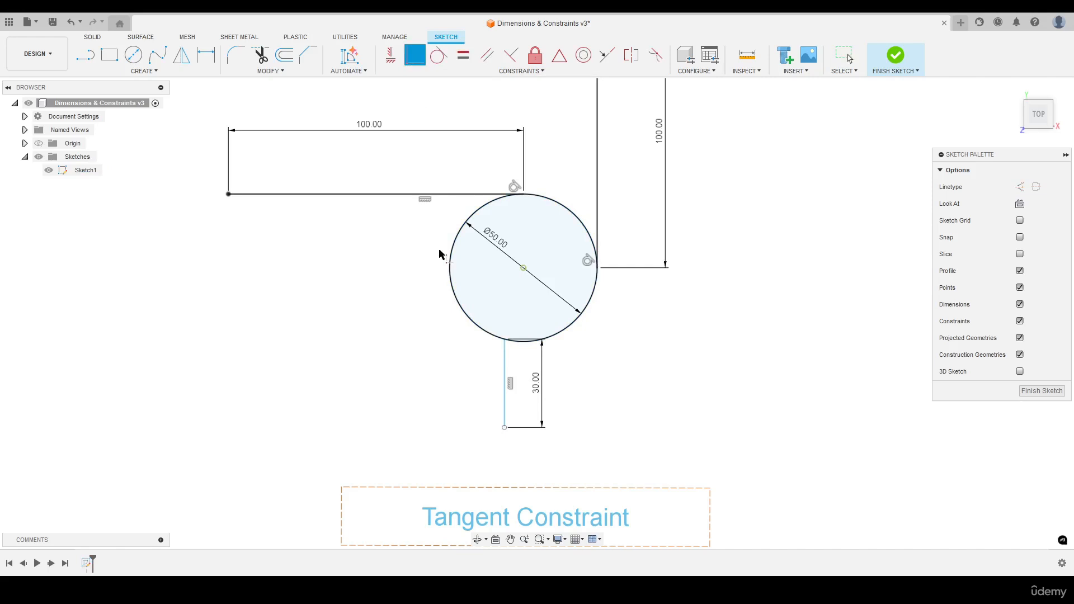
Apply a Tangent constraint between the vertical 30 mm line and the 50 mm circle, ending the command.
left_click(445, 61)
left_click(506, 355)
left_click(480, 330)
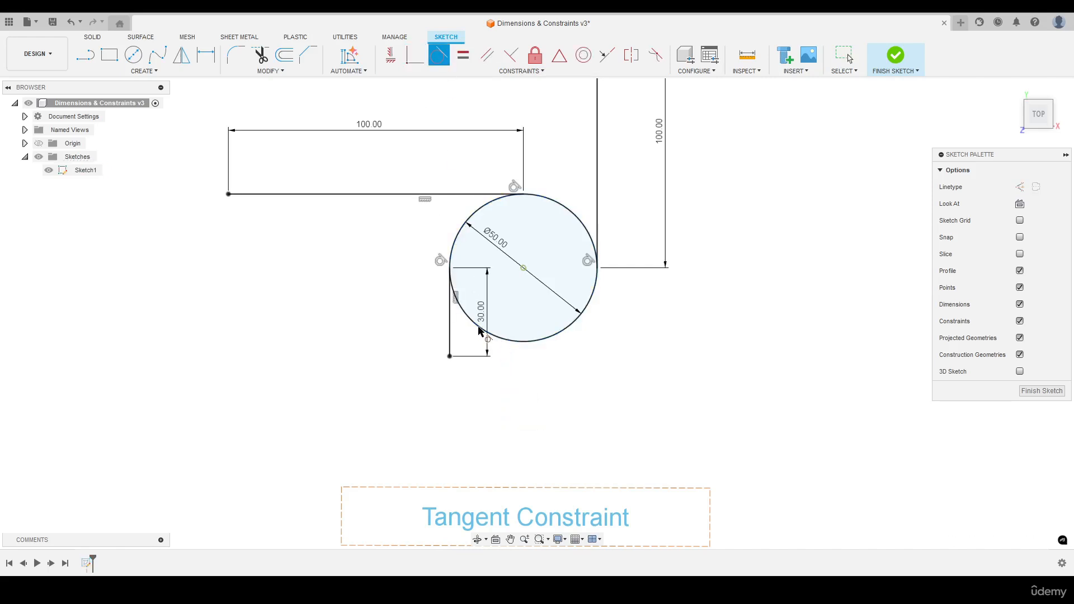
right_click(653, 317)
left_click(694, 314)
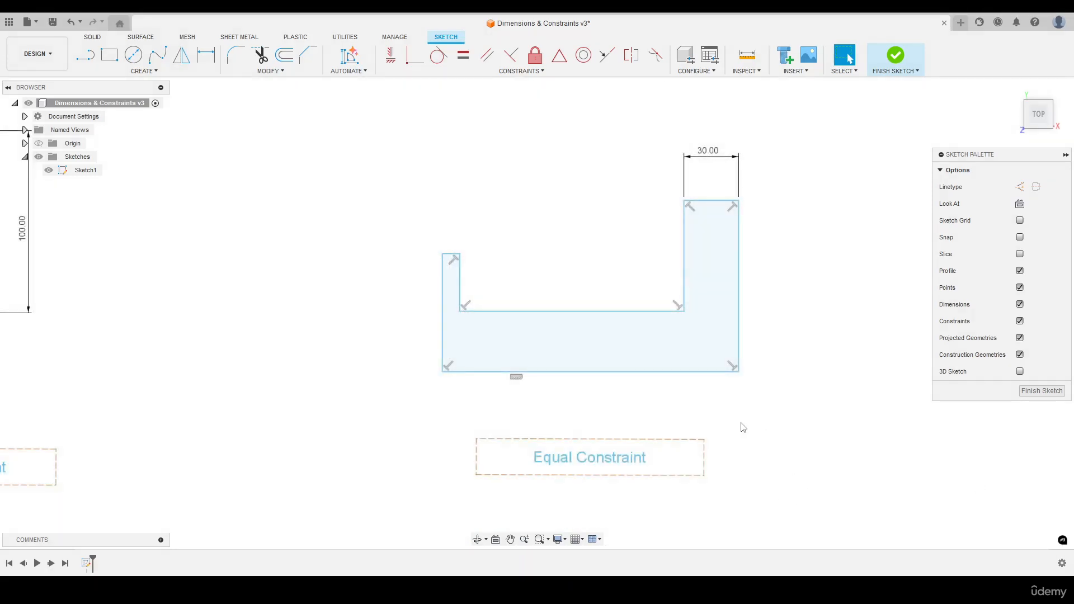
In the Equal Constraint example, apply an Equal constraint between the 30 mm top edge and the left leg's top edge.
left_click(718, 200)
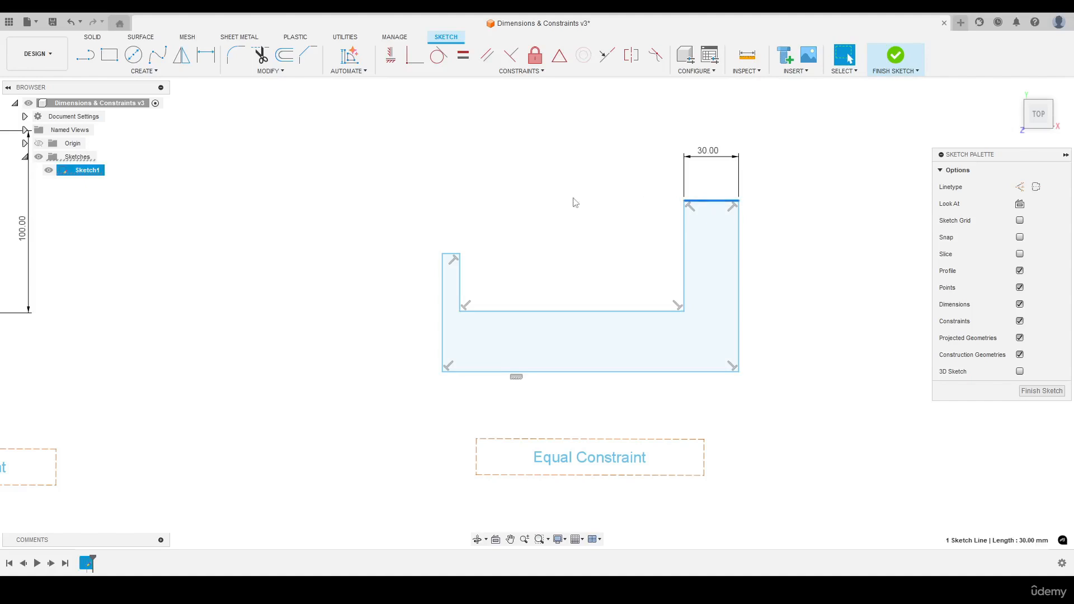
key("Escape")
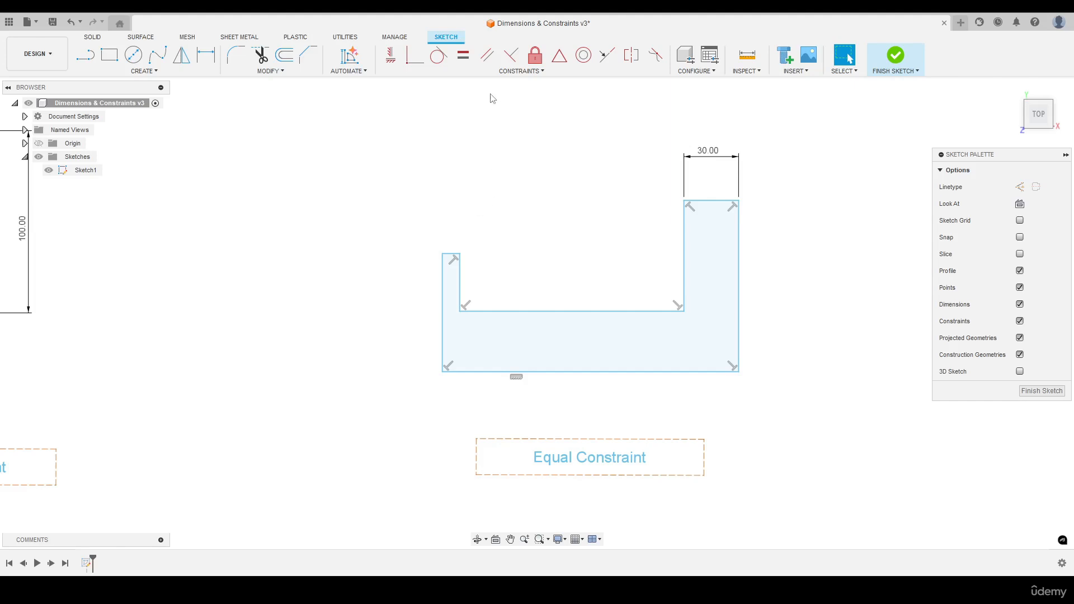
left_click(458, 71)
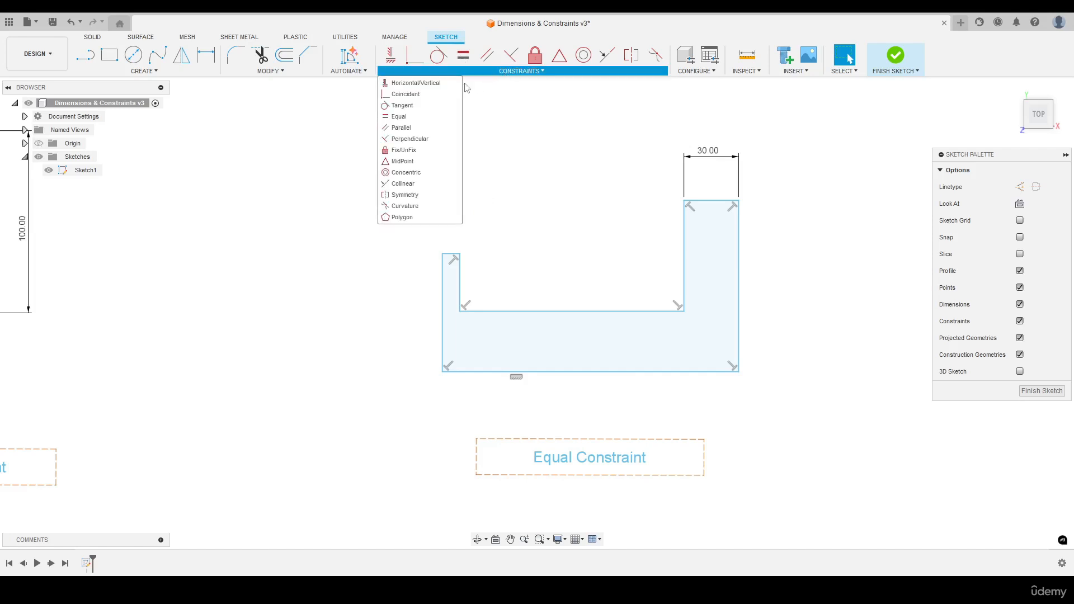
left_click(399, 117)
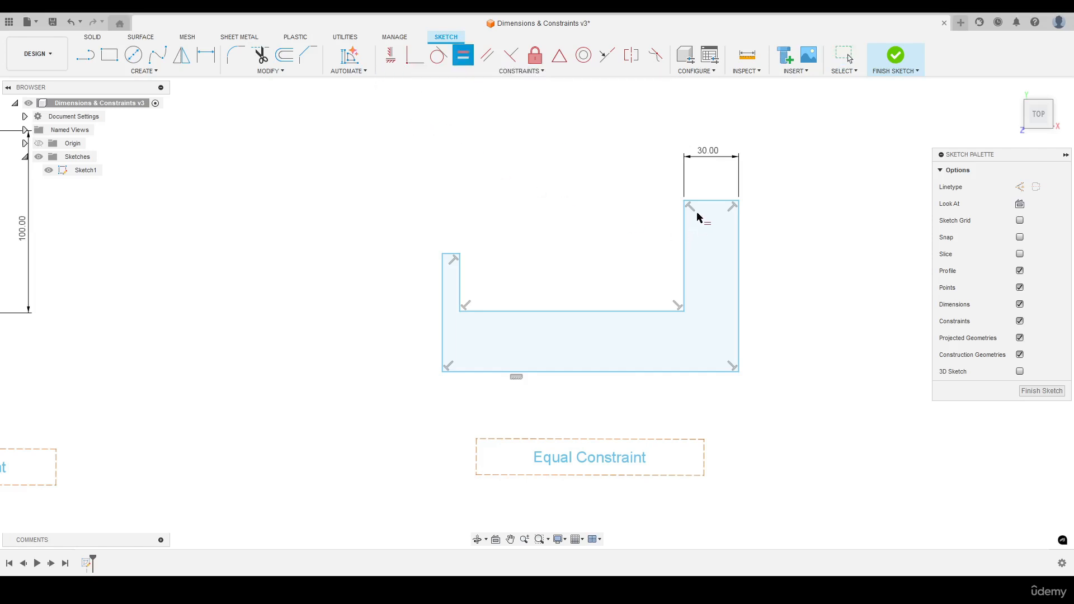
left_click(707, 201)
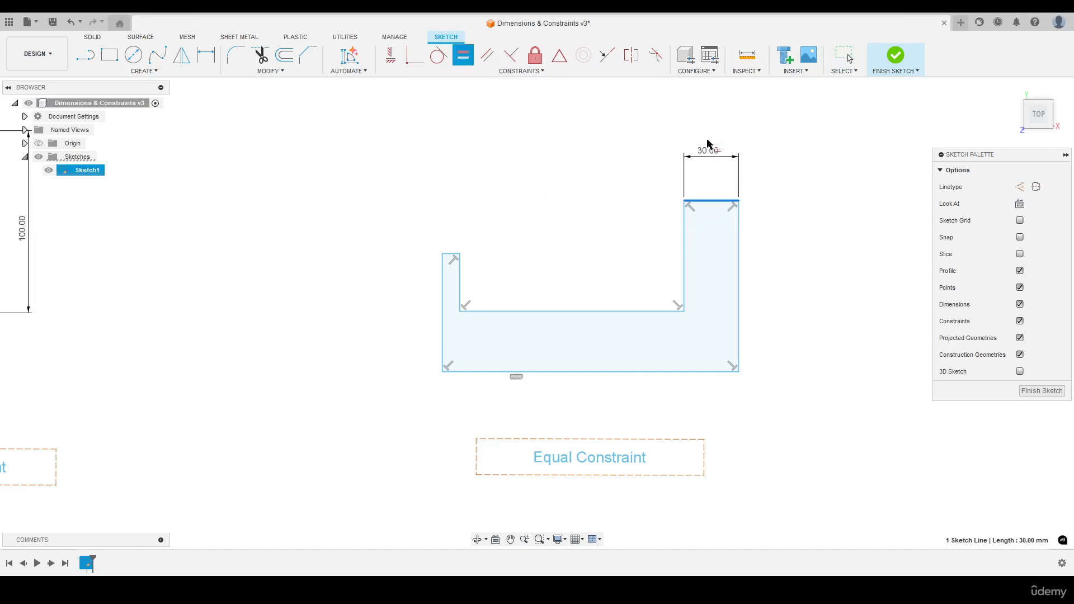
left_click(450, 255)
right_click(541, 179)
left_click(582, 171)
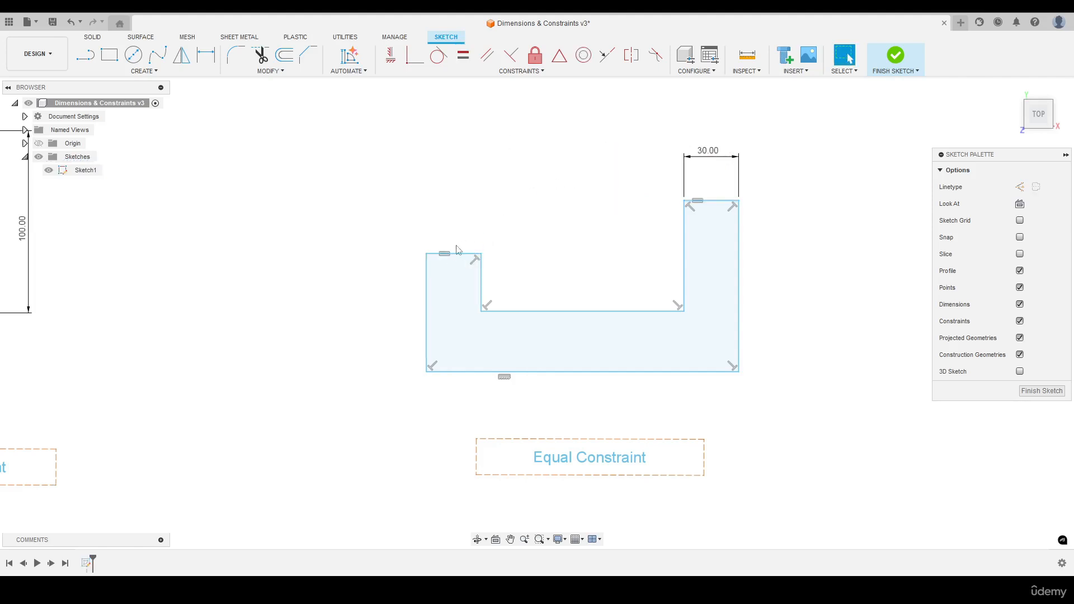
Measure the length of the left leg's top edge, moving the results beside the profile before closing them.
key("i")
left_click(458, 254)
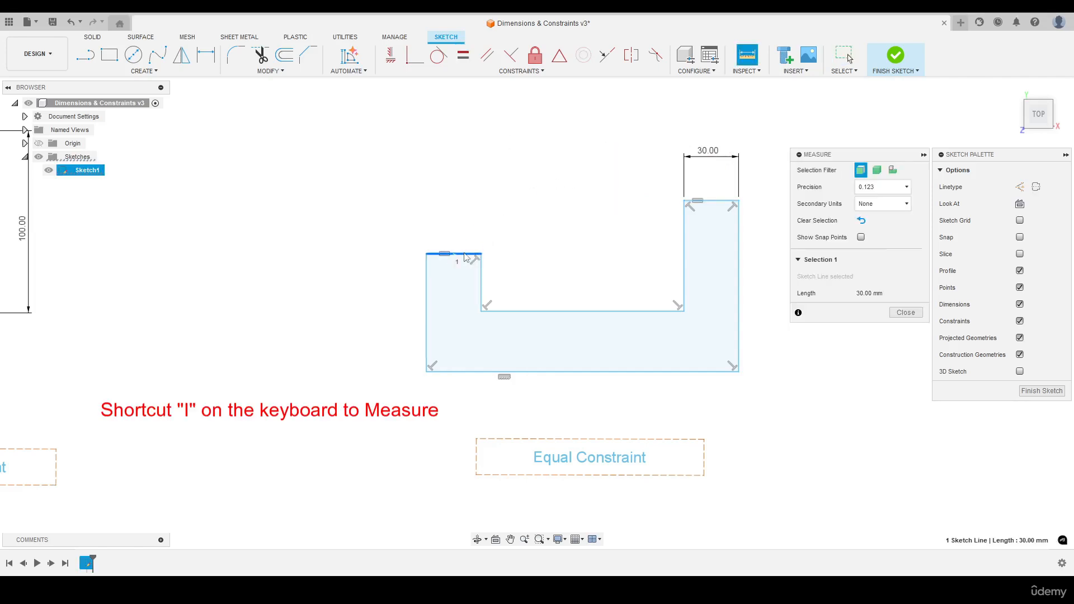
left_click_drag(824, 161, 539, 157)
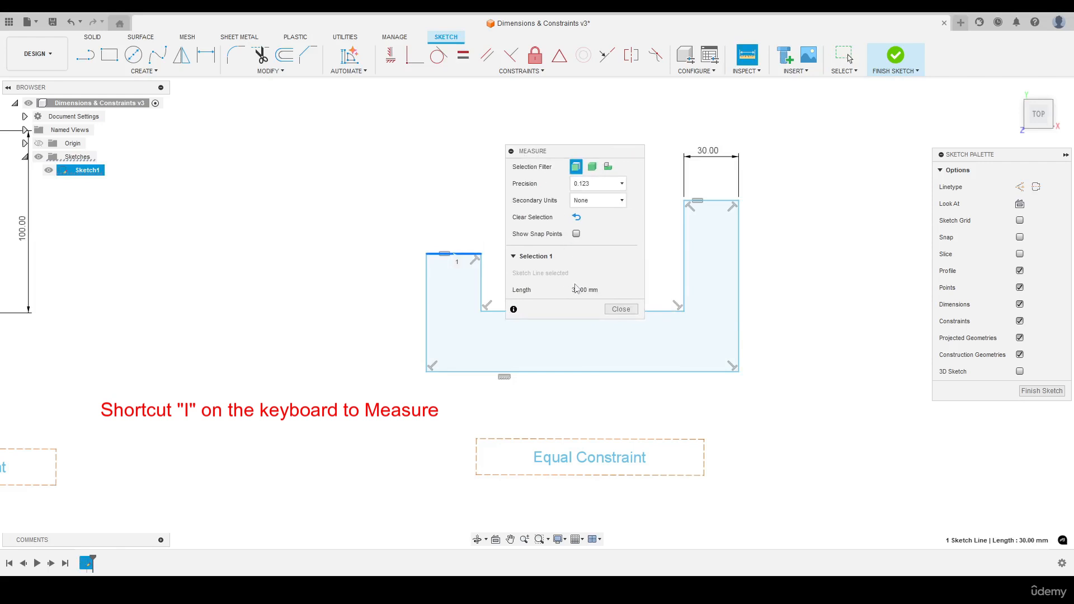
left_click(622, 309)
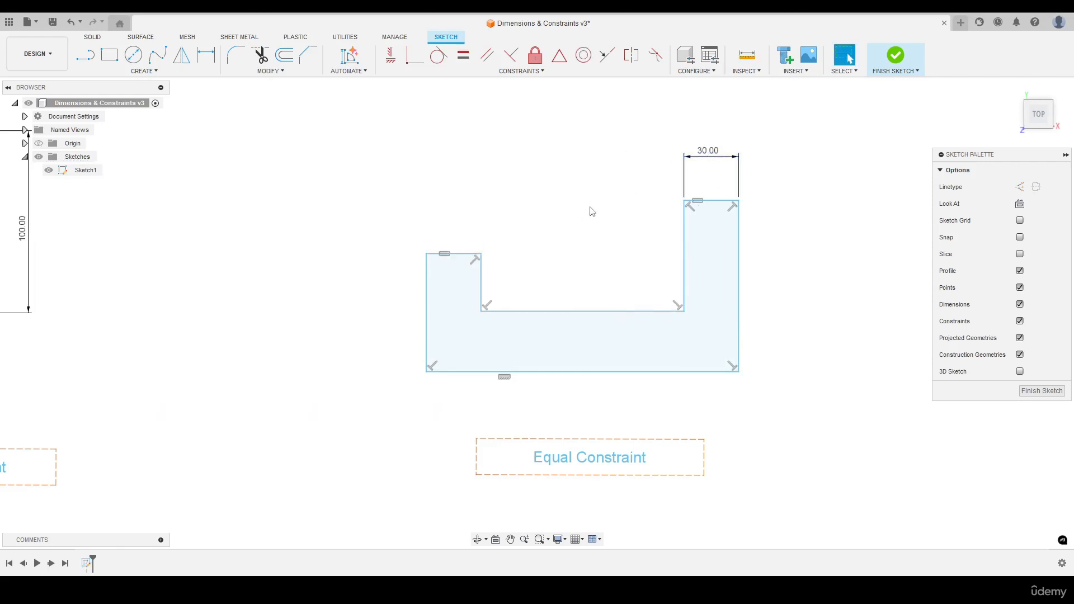
Set the right leg's top width dimension to 50 mm and measure the left leg's top edge.
double_click(709, 154)
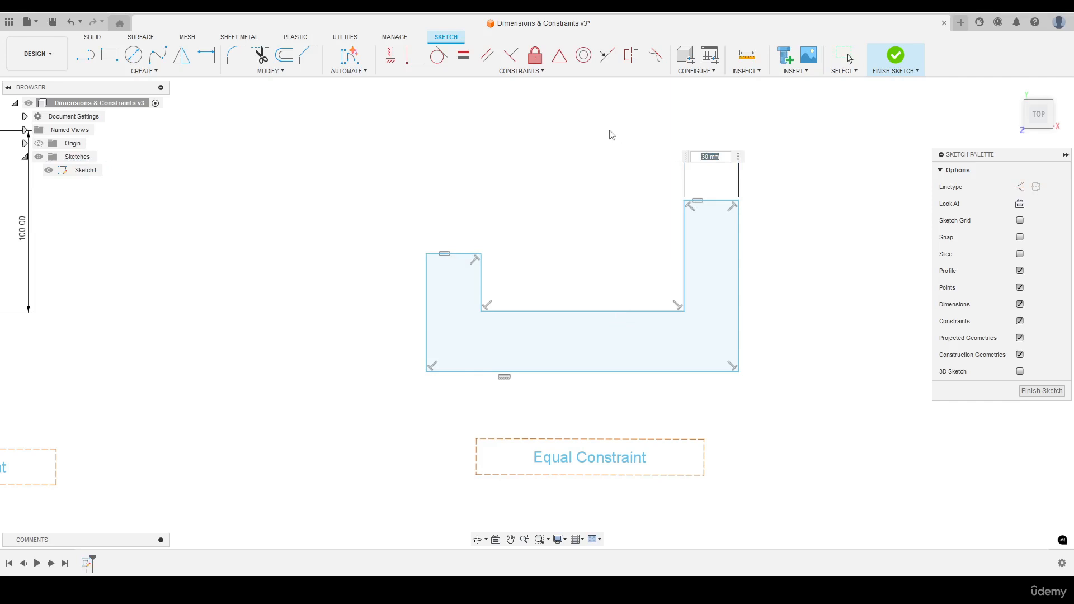
key("Return")
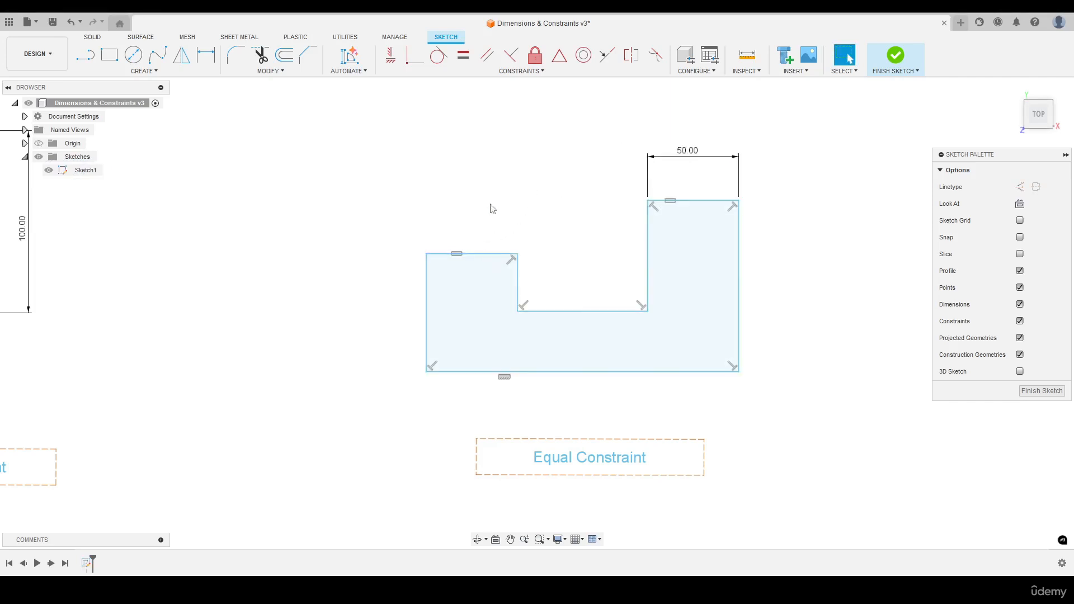
key("i")
left_click(495, 255)
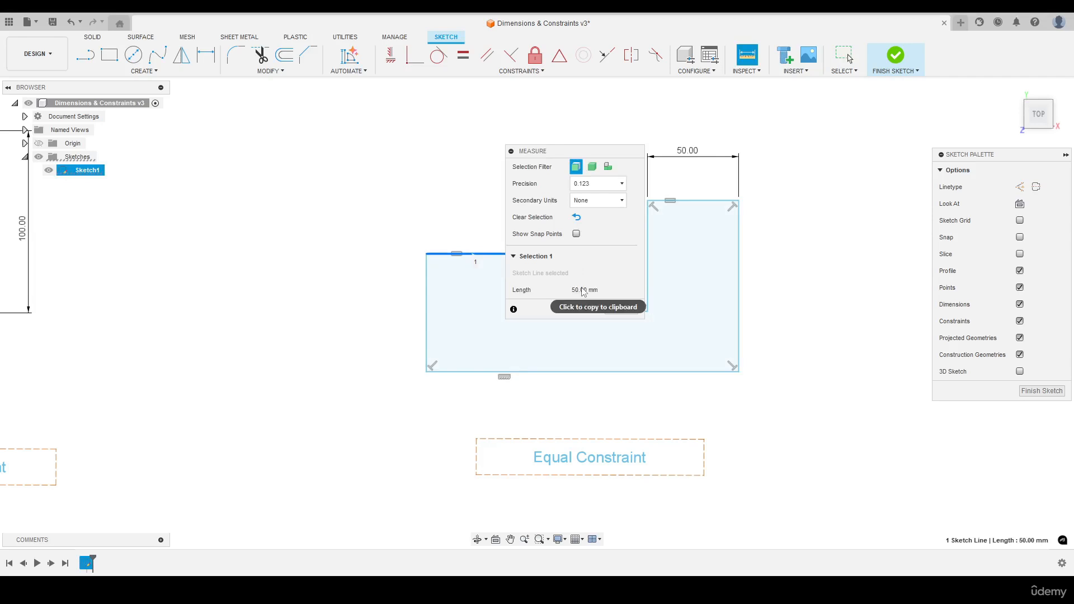
left_click(620, 310)
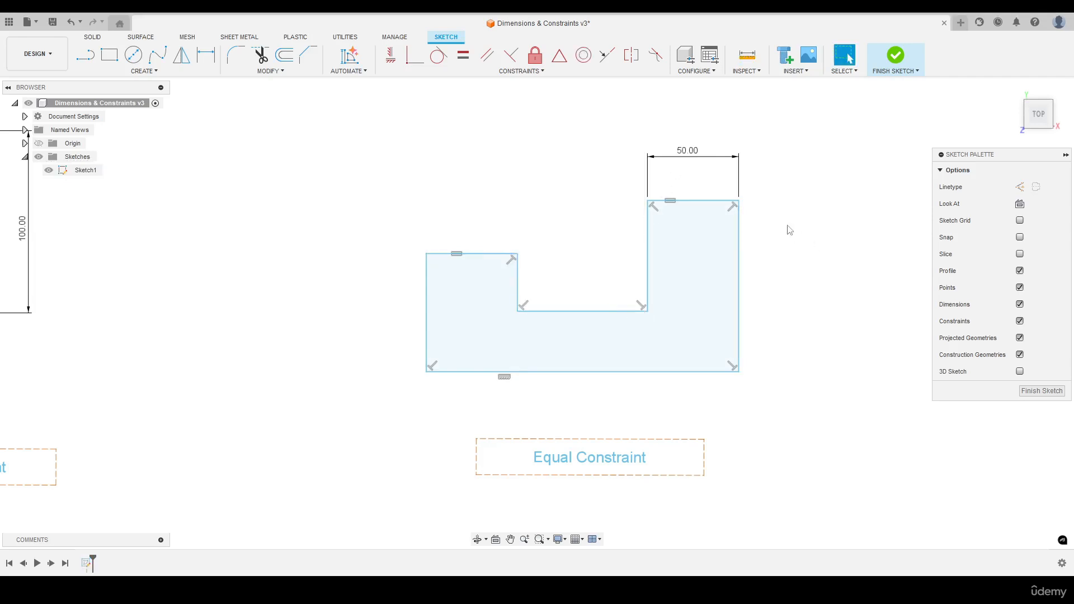
Apply an Equal constraint between the inner vertical edges of the two legs, ending the command.
left_click(462, 55)
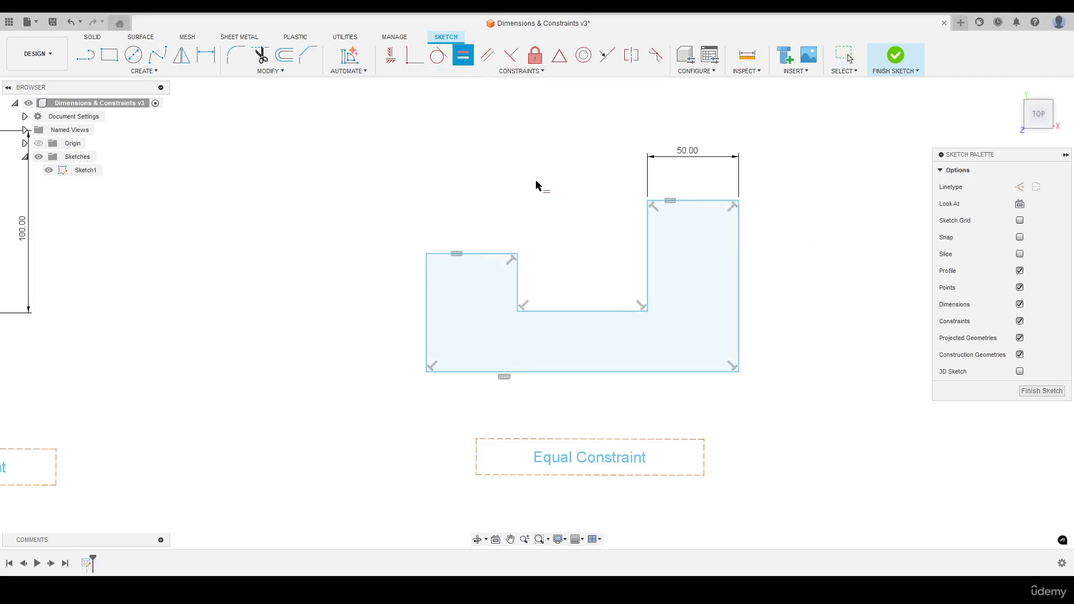
left_click(647, 257)
left_click(518, 280)
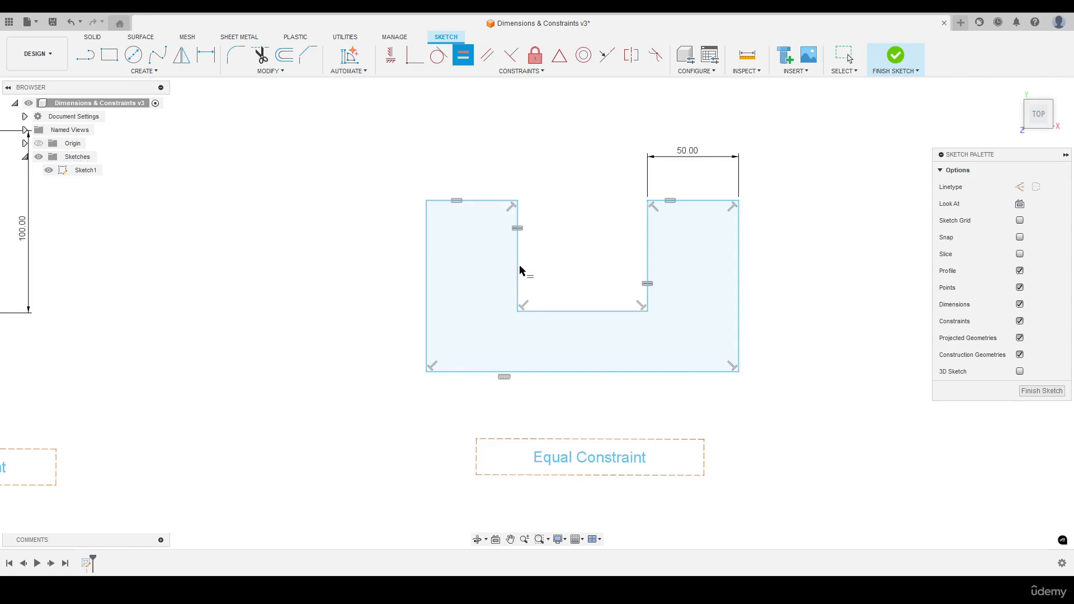
right_click(369, 180)
left_click(395, 181)
key("Escape")
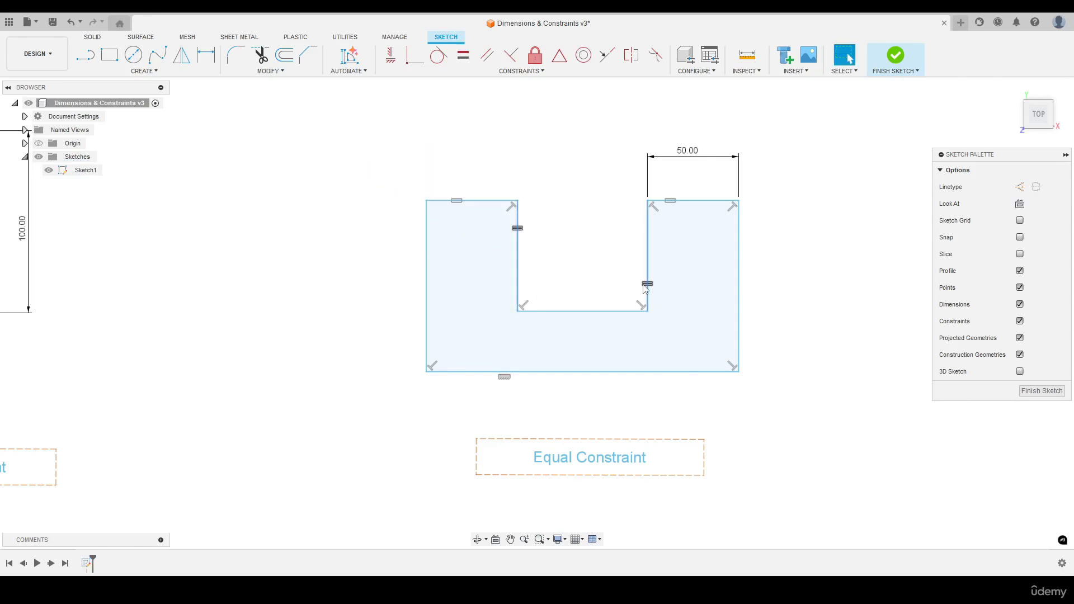
Dimension the right leg's inner vertical edge to 40 mm, placing the dimension inside the notch.
key("d")
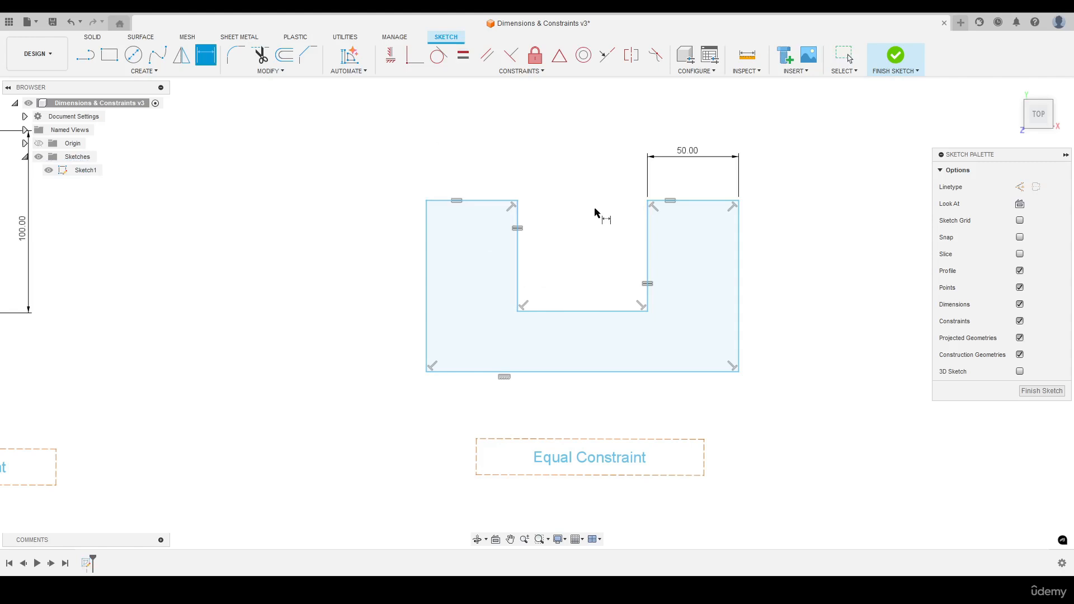
left_click(648, 240)
left_click(608, 254)
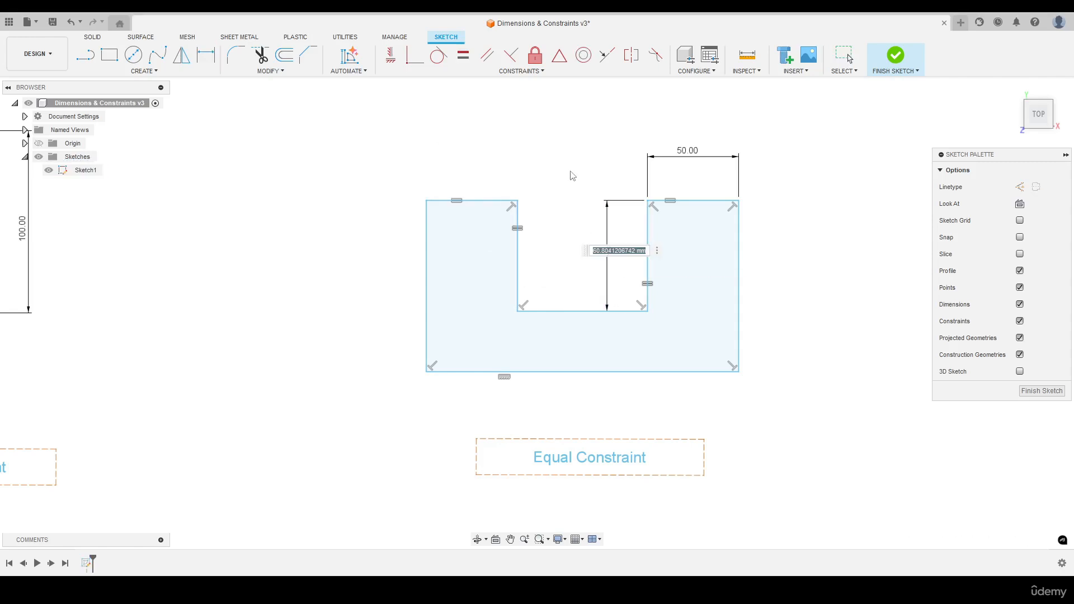
type("40")
key("Return")
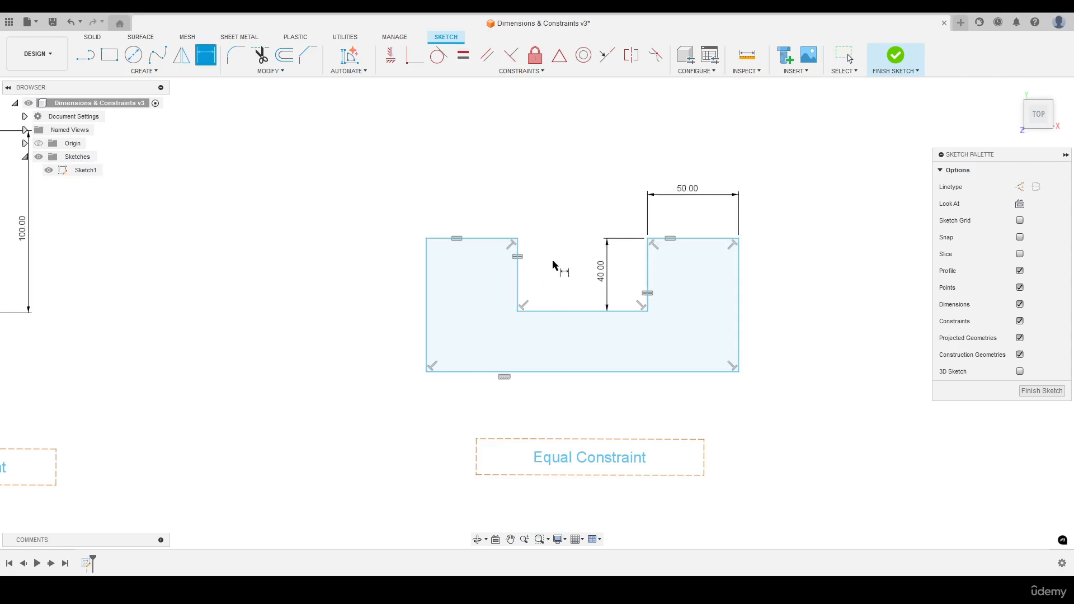
key("Escape")
Draw a center-diameter circle of 40 mm in the free space above the left leg of the profile.
middle_click_drag(784, 183, 752, 259)
key("c")
left_click(467, 182)
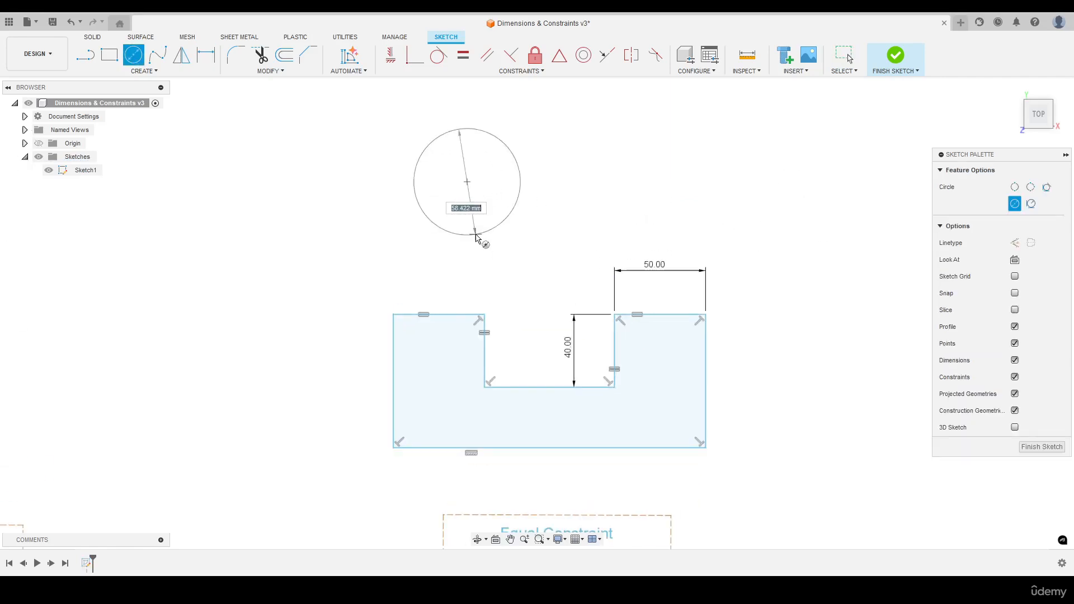
left_click(477, 237)
Draw a second, smaller circle about 21 mm in diameter above the right leg of the profile.
key("c")
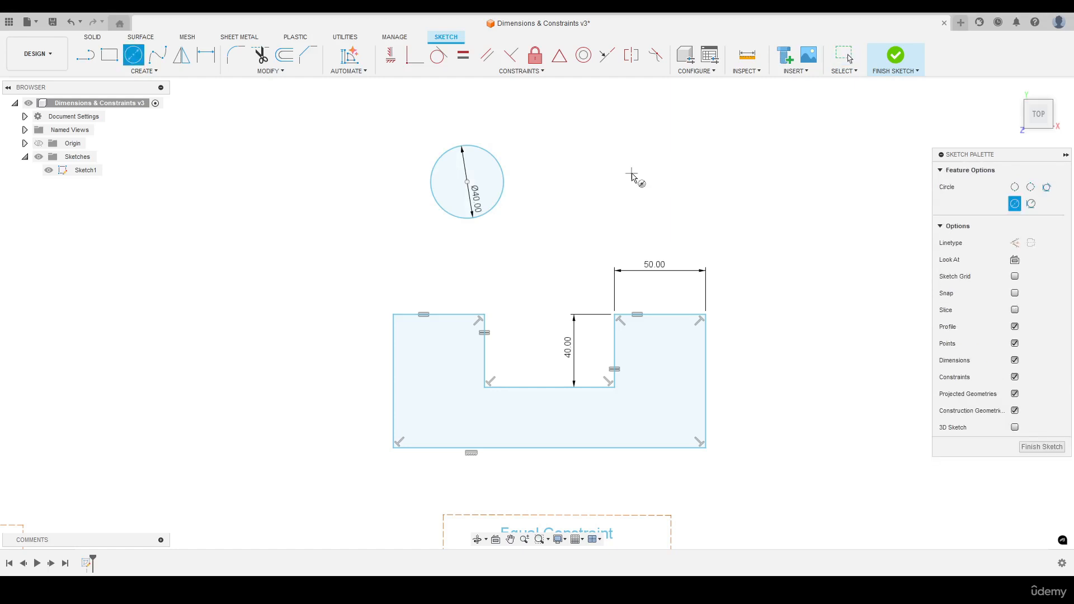
left_click(631, 174)
left_click(629, 195)
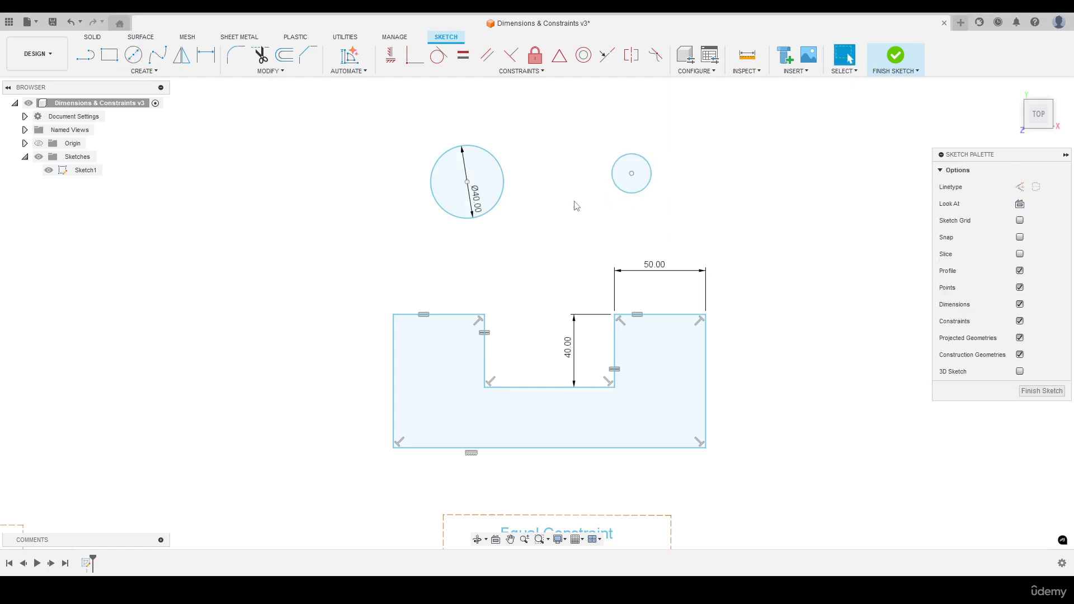
Apply an Equal constraint between the small circle and the 40 mm circle.
left_click(463, 55)
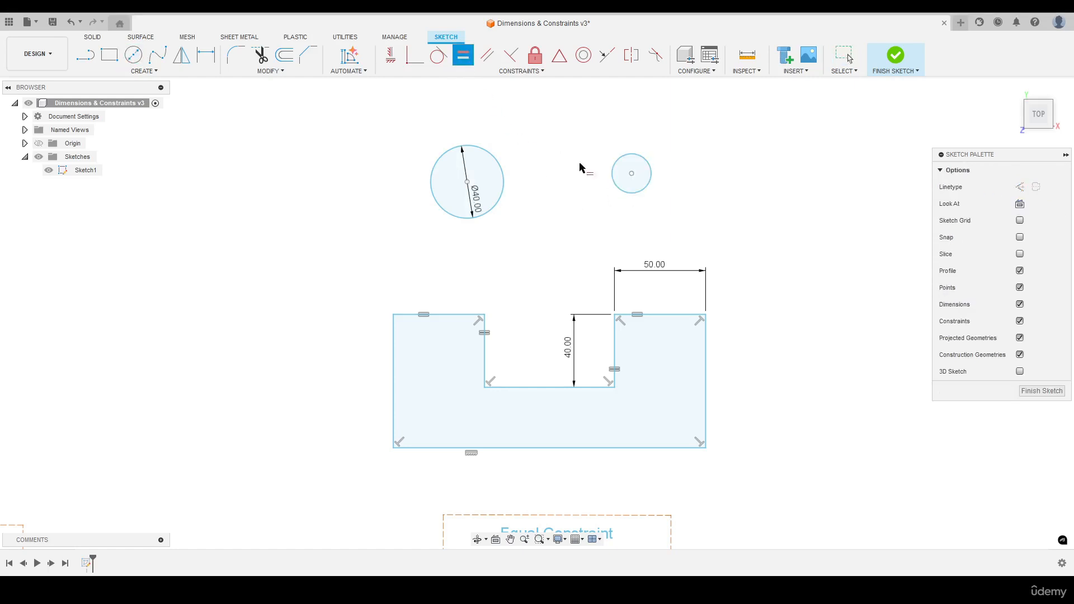
left_click(613, 174)
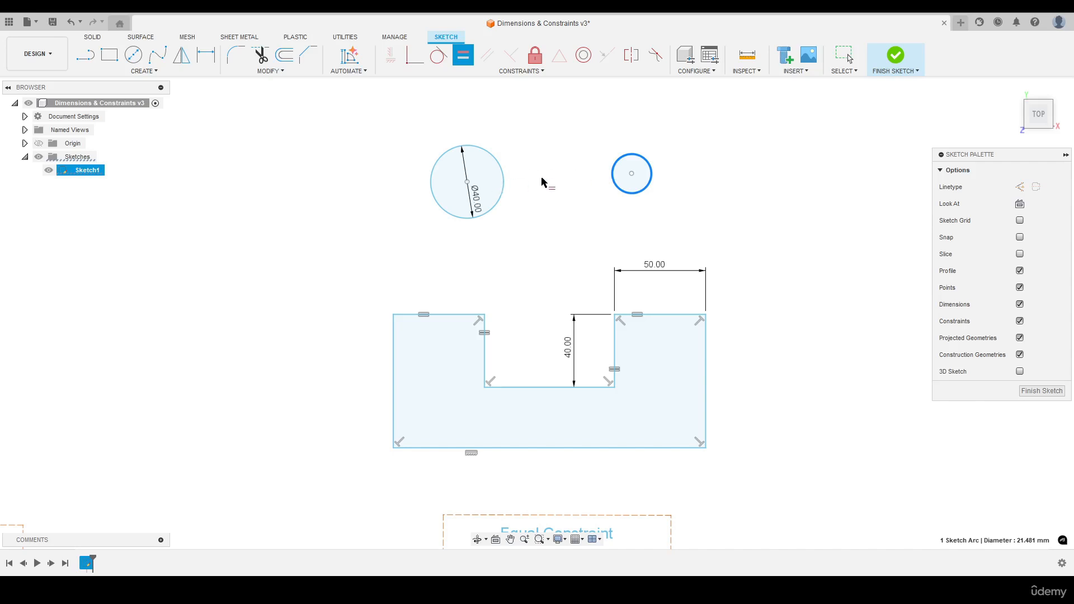
left_click(503, 178)
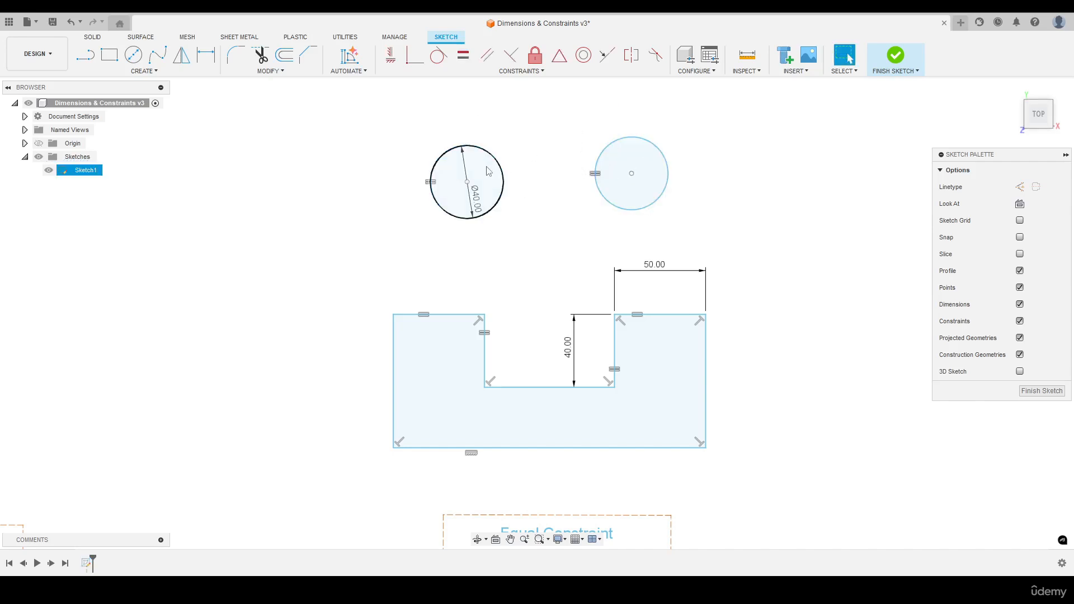
Set the diameter of the dimensioned circle to 75 mm.
double_click(473, 199)
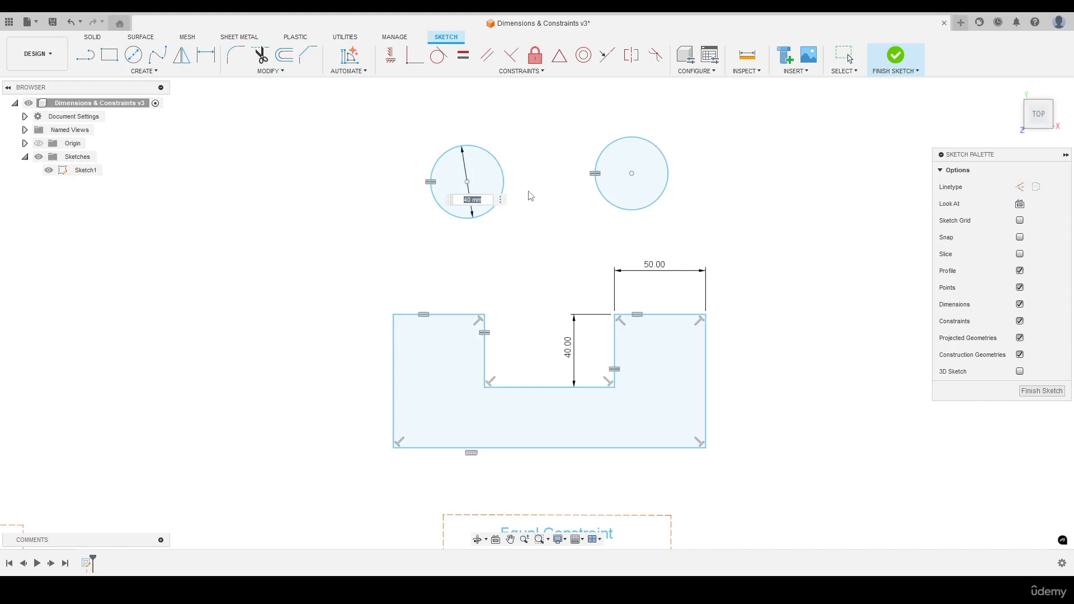
type("75")
key("Return")
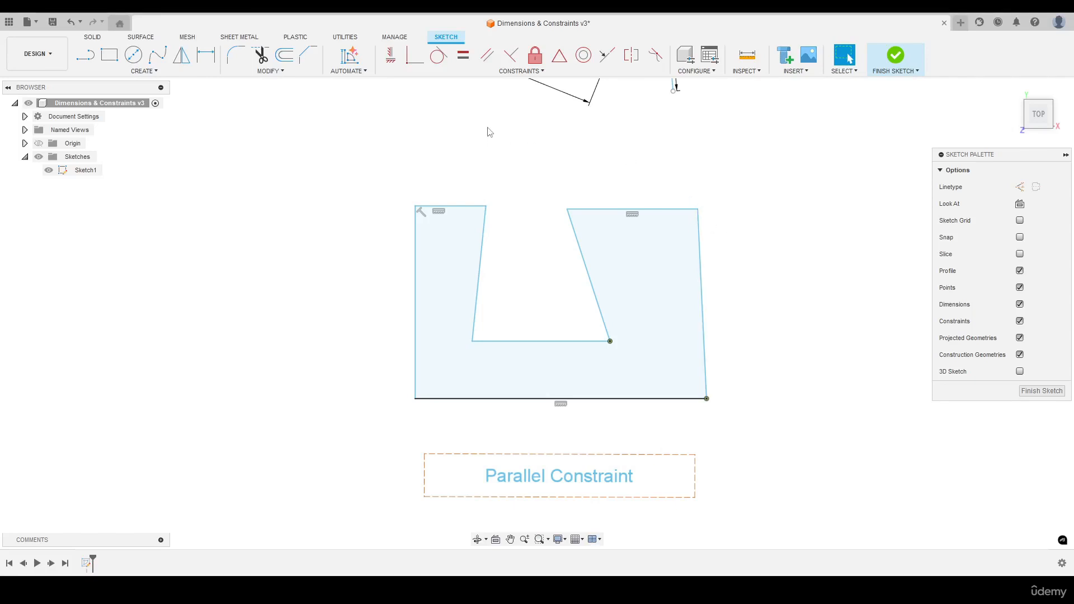
Apply a Parallel constraint between the notch's two slanted edges, and move the notch's upper corners toward each other to test it.
left_click(520, 72)
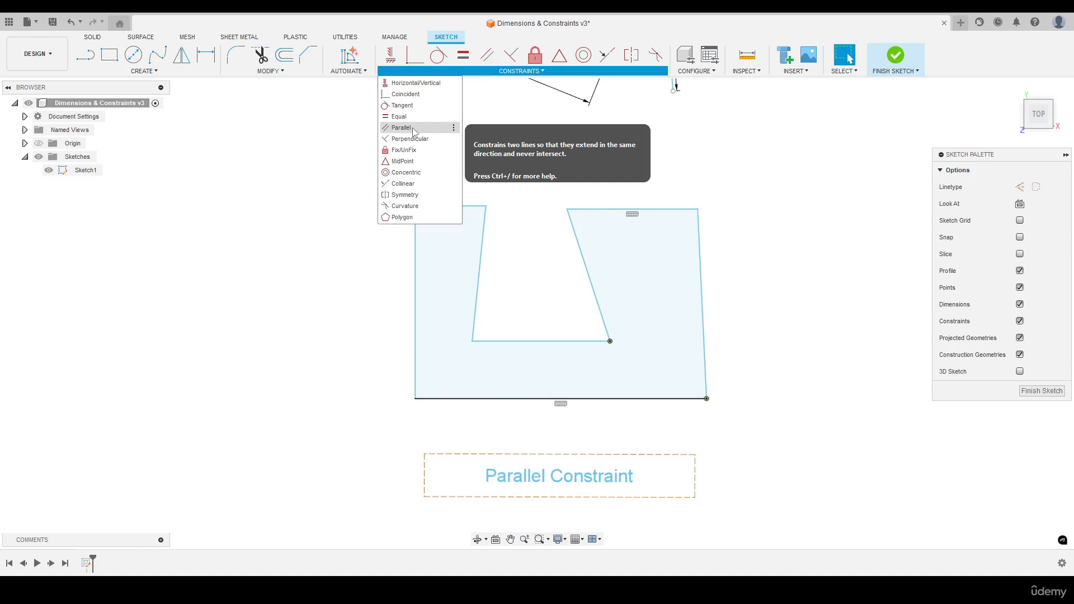
left_click(413, 129)
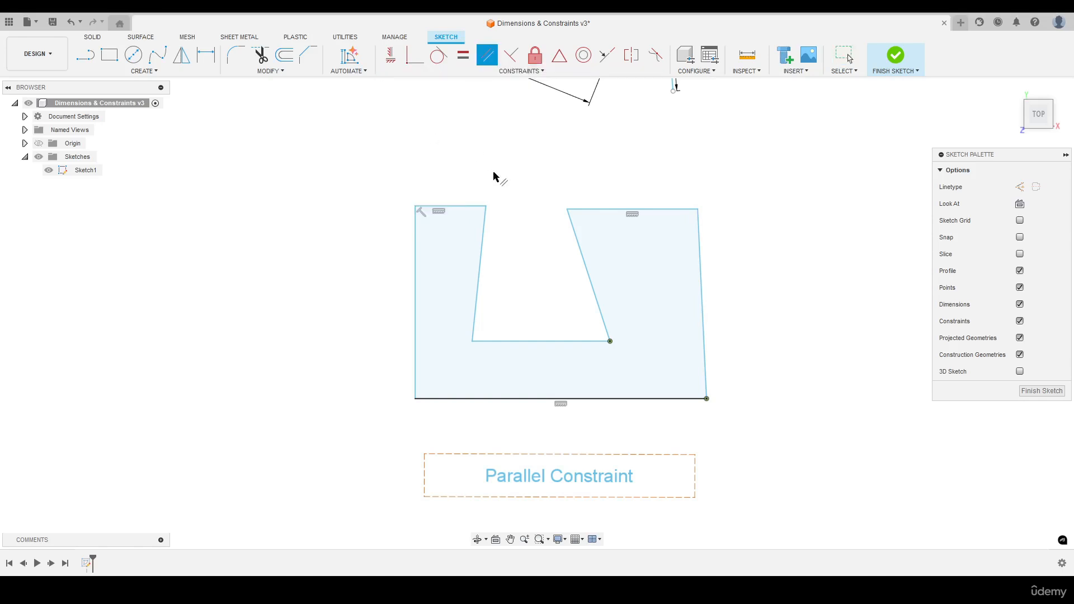
left_click(484, 231)
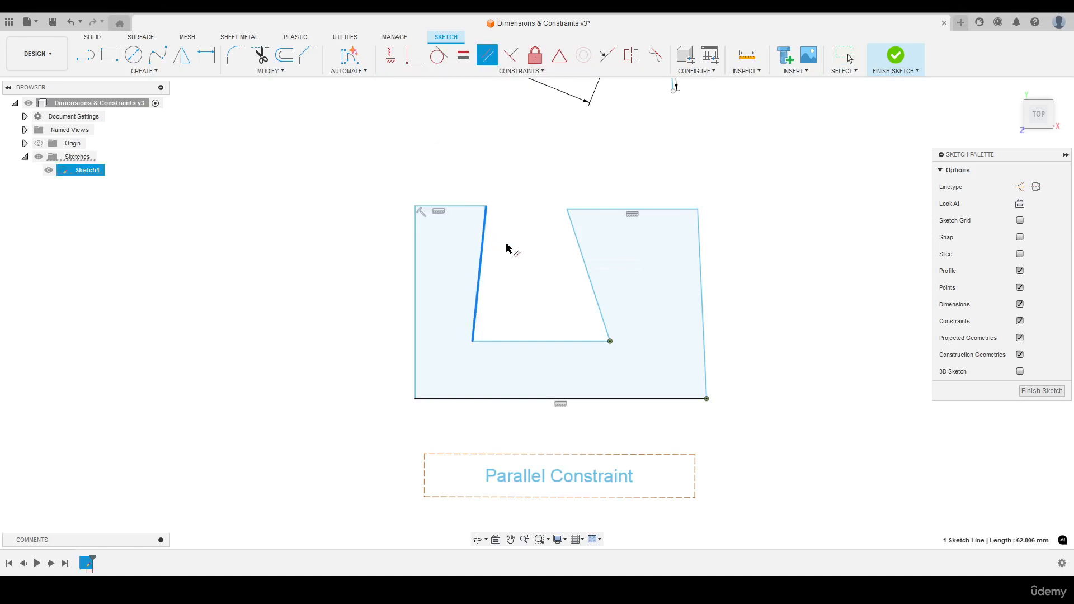
left_click(579, 242)
right_click(578, 242)
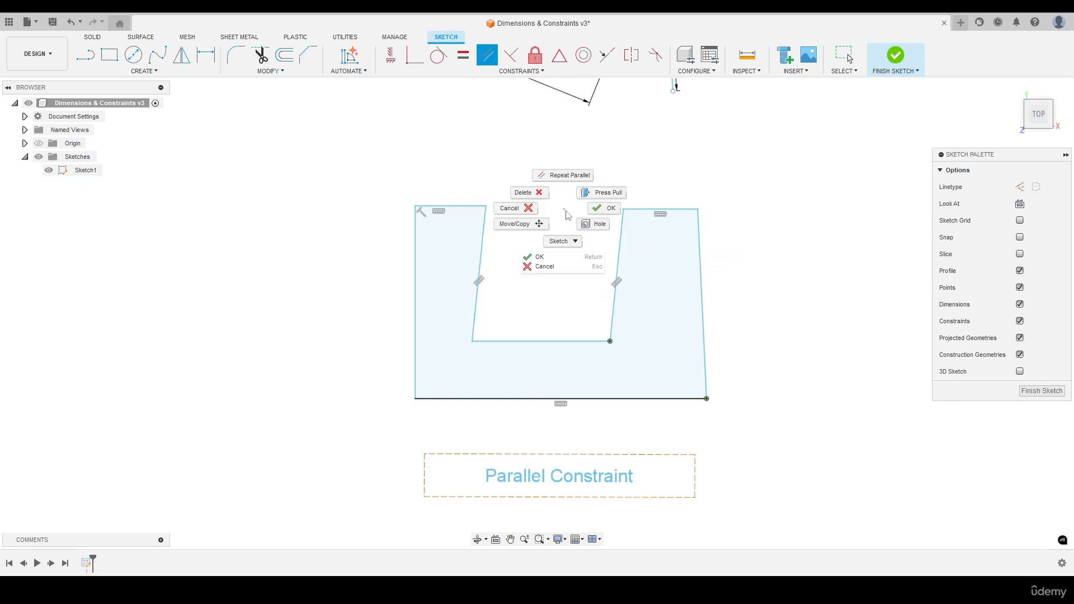
left_click(602, 209)
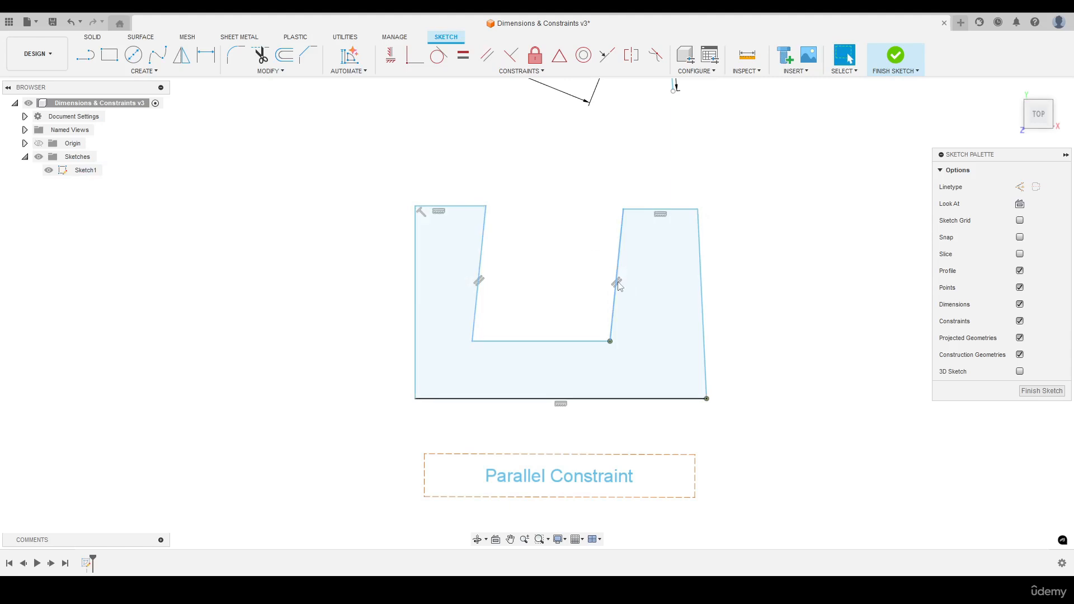
left_click_drag(486, 206, 517, 212)
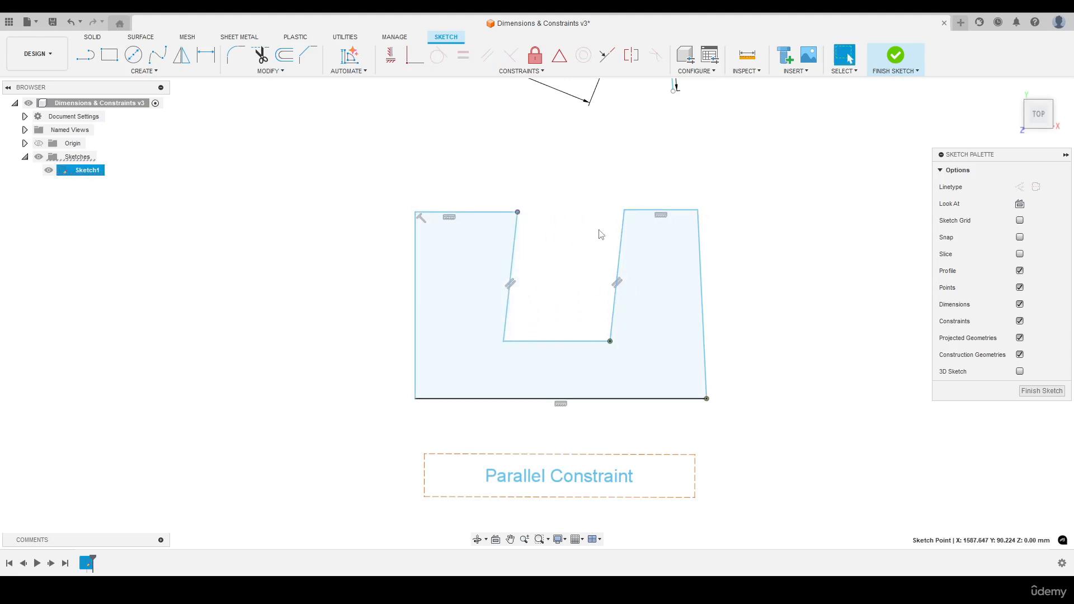
left_click_drag(624, 210, 569, 219)
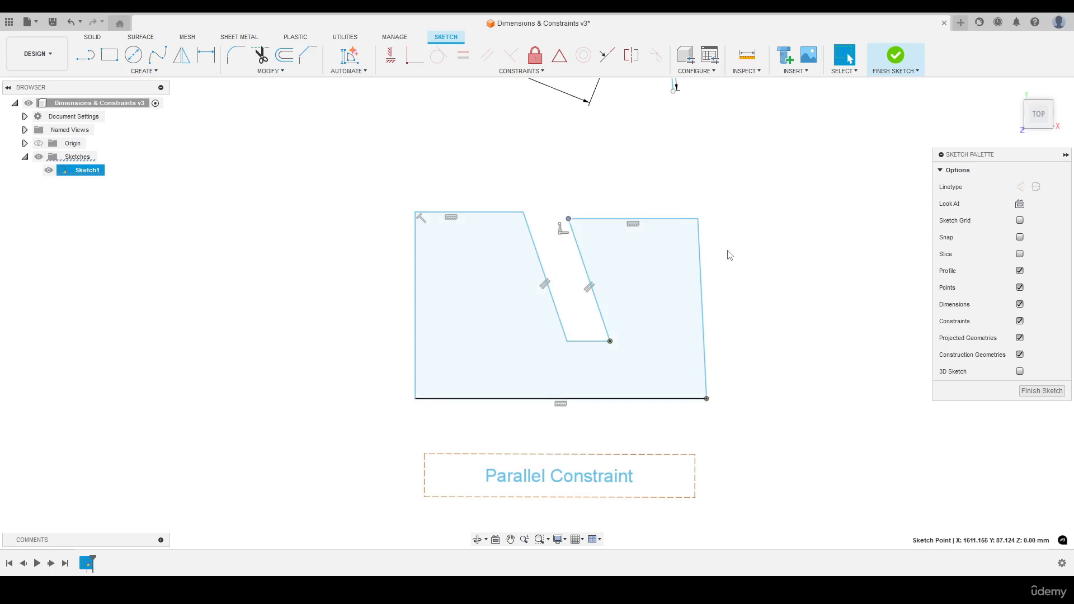
Move the free 50 mm line slightly downward and constrain it parallel to the tilted rectangle's nearest short edge.
scroll(684, 334, "down", 4)
middle_click_drag(640, 231, 605, 361)
scroll(615, 228, "up", 8)
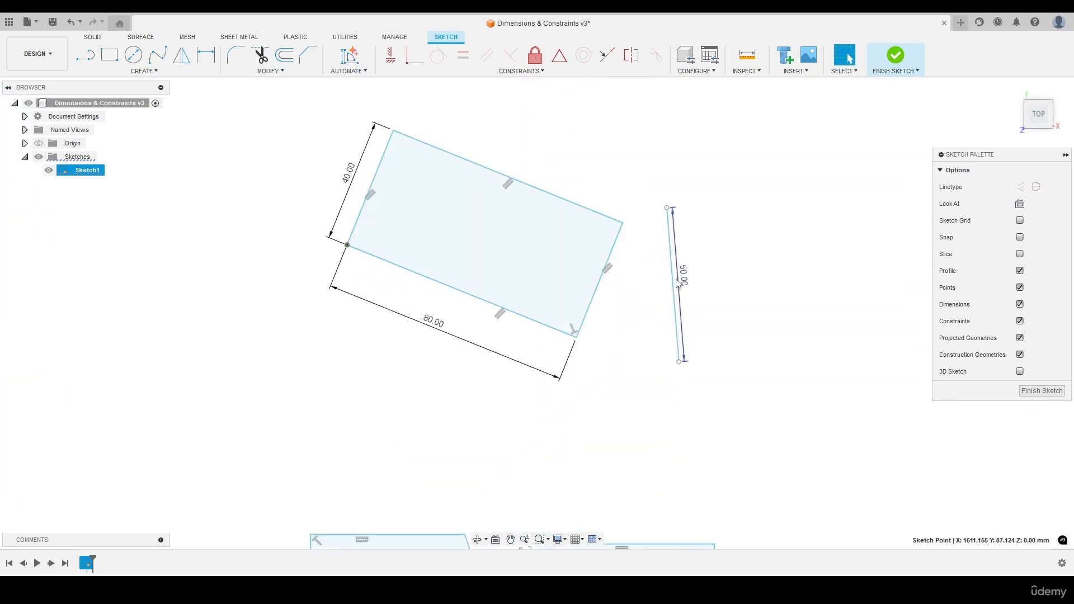
left_click_drag(675, 282, 667, 329)
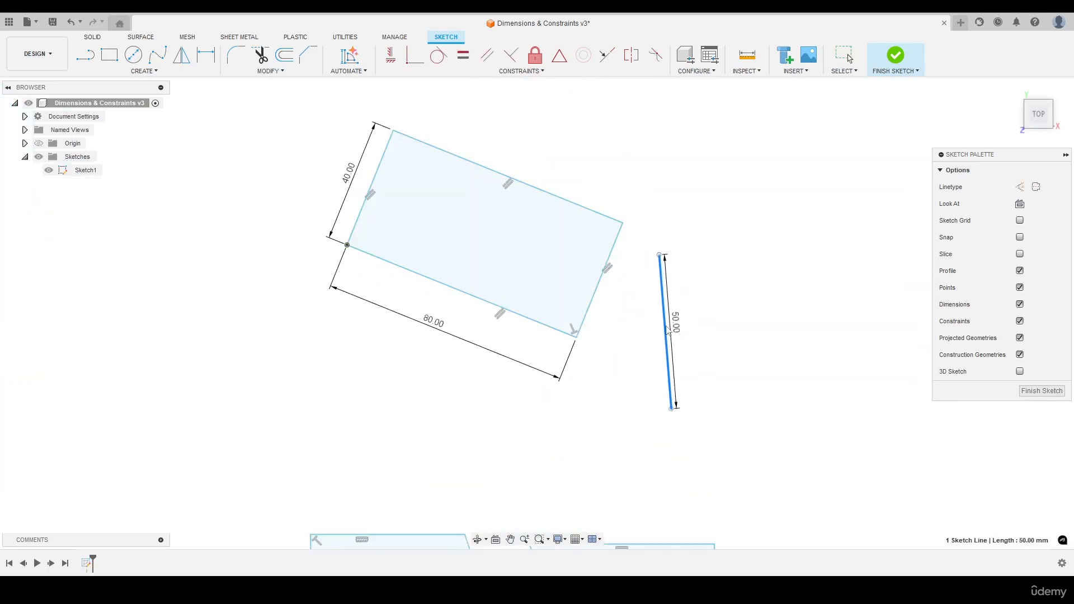
left_click(488, 55)
left_click(664, 314)
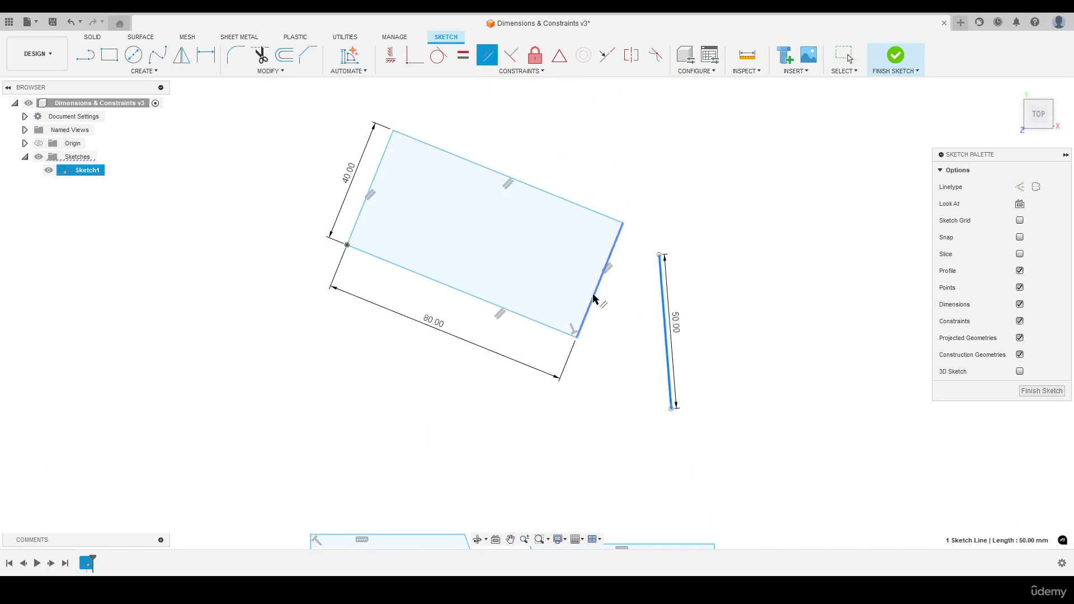
left_click(610, 261)
key("Escape")
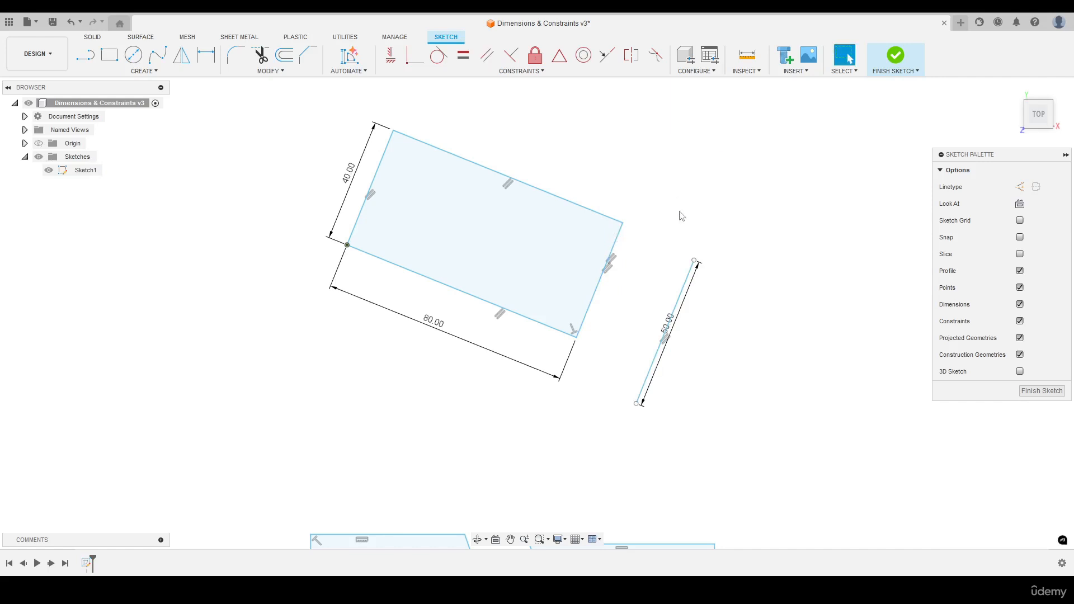
Reposition the 50 mm line by its body and endpoints closer to the rectangle to test the Parallel constraint.
mouse_move(687, 307)
left_mouse_down()
mouse_move(652, 257)
mouse_move(689, 289)
left_mouse_up()
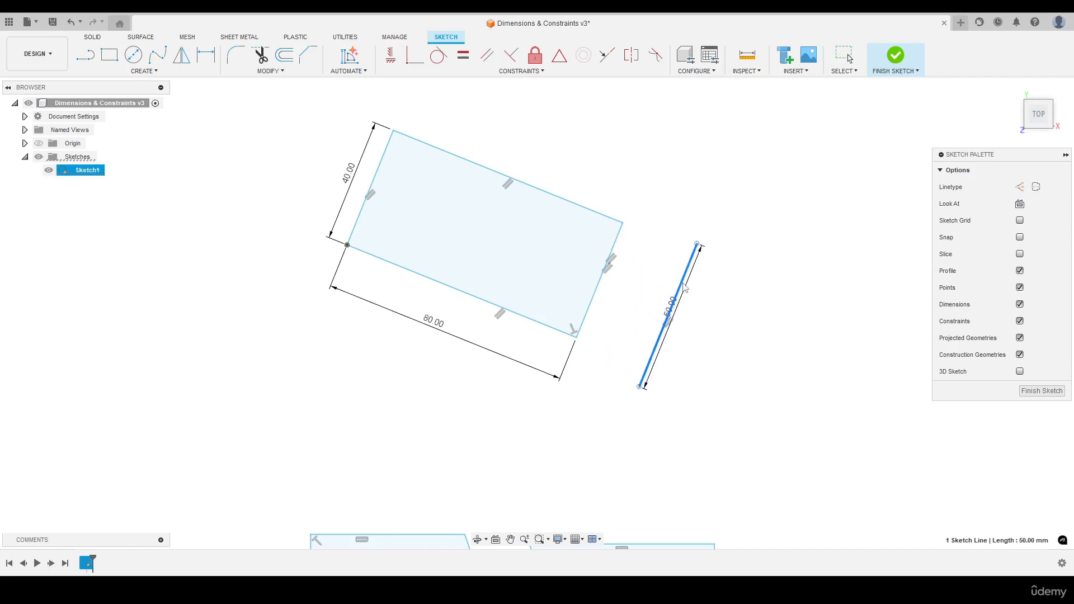
mouse_move(697, 240)
left_mouse_down()
mouse_move(666, 233)
mouse_move(695, 244)
left_mouse_up()
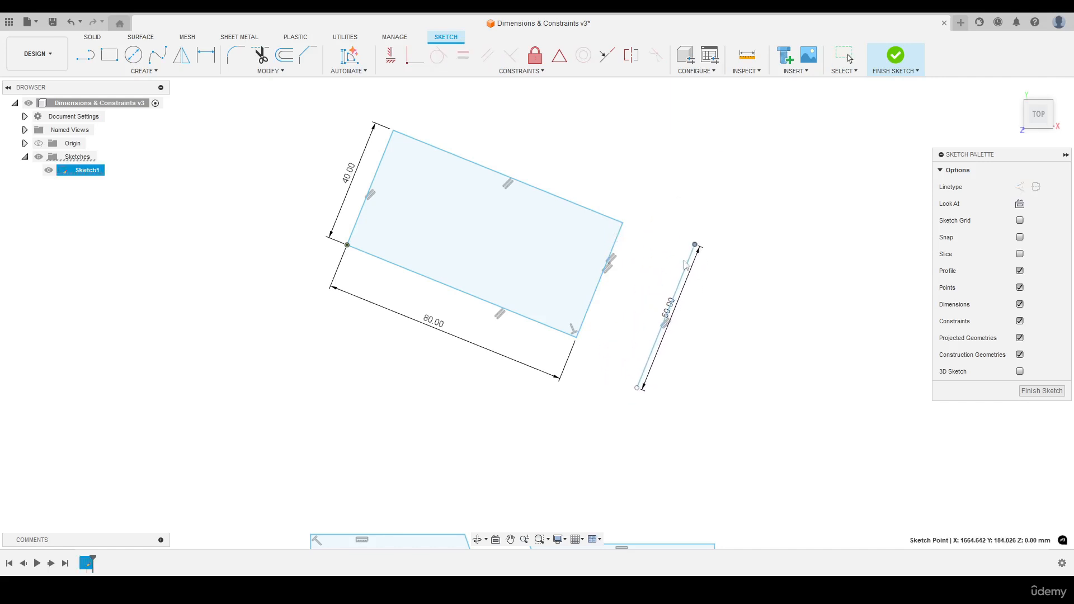
mouse_move(636, 391)
left_mouse_down()
mouse_move(651, 390)
mouse_move(627, 369)
mouse_move(641, 394)
left_mouse_up()
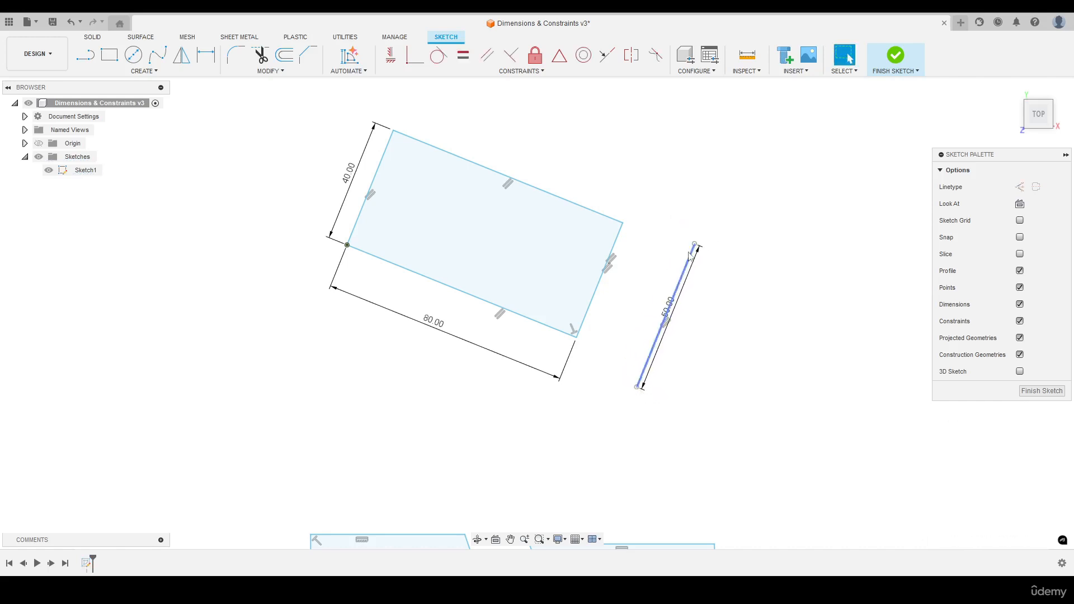
left_click_drag(694, 245, 679, 230)
left_click(662, 194)
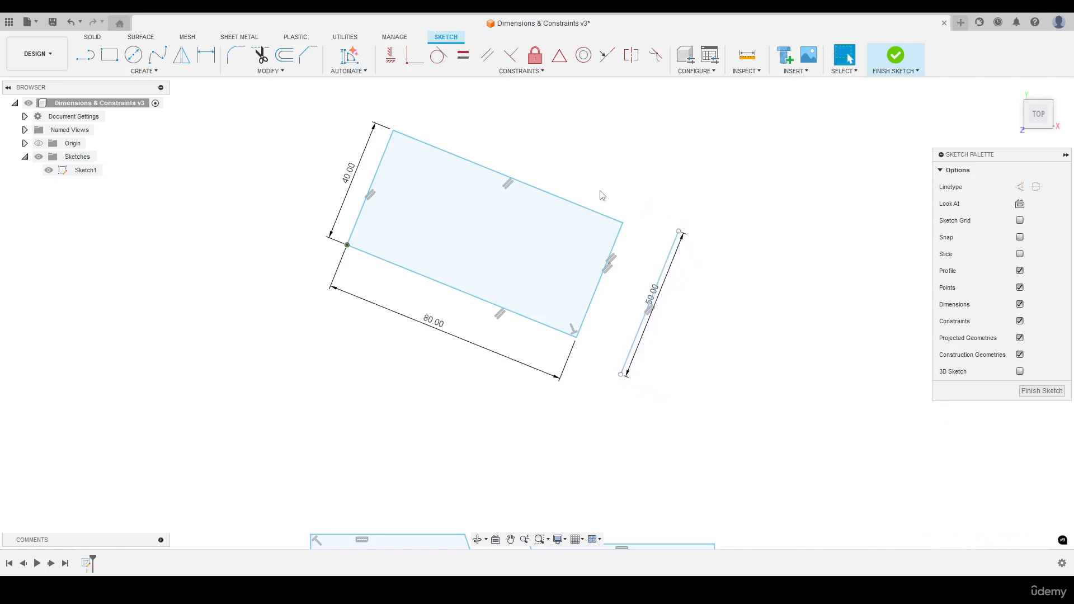
Apply a Perpendicular constraint between the slanted line and the 100 mm base line in the Perpendicular Constraint example.
scroll(600, 191, "down", 4)
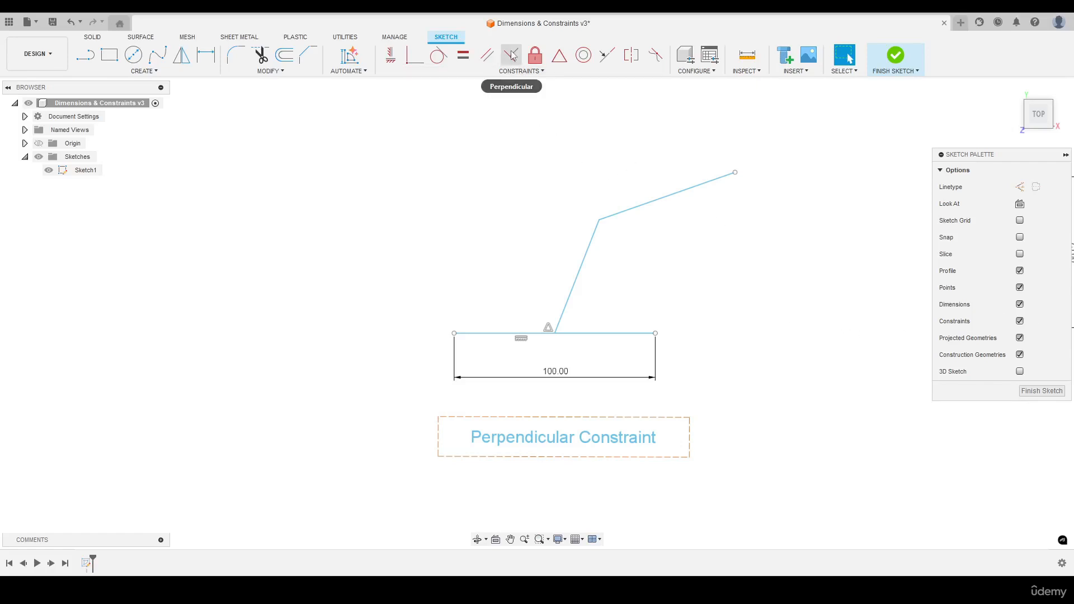
left_click(518, 71)
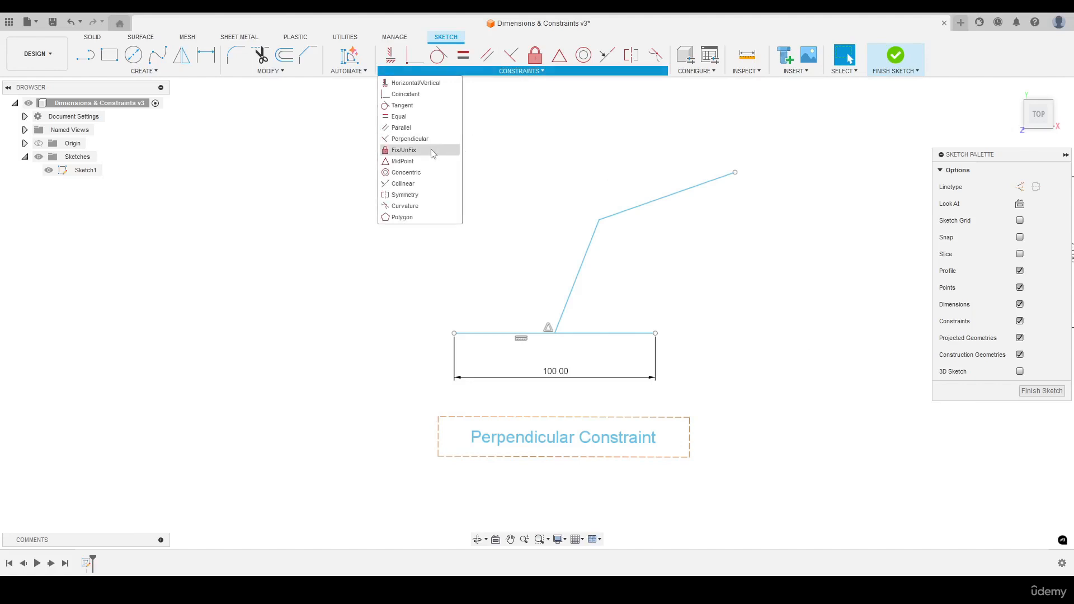
left_click(410, 139)
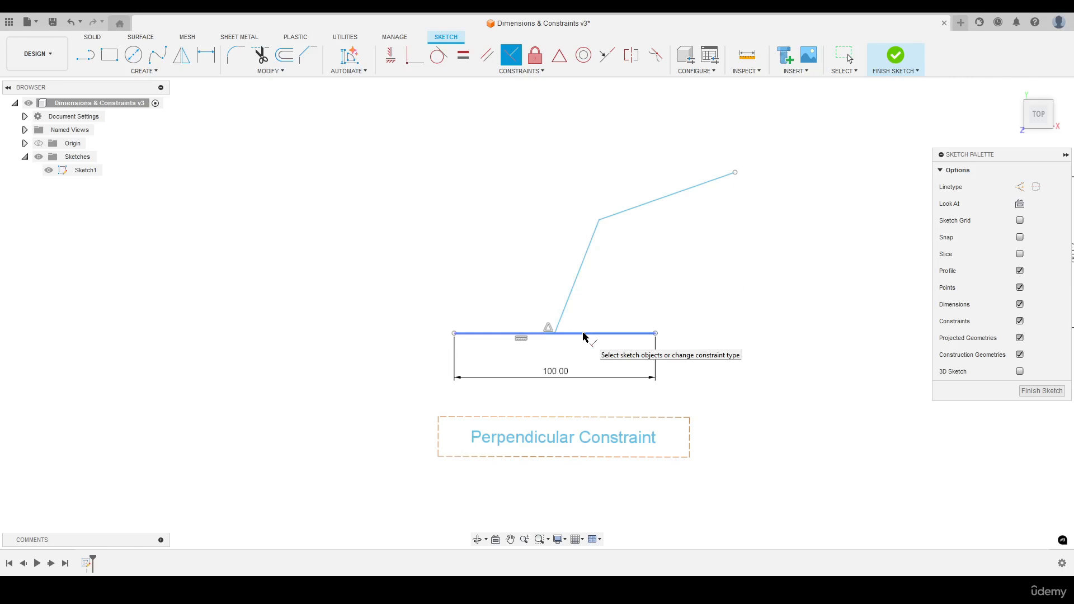
left_click(567, 307)
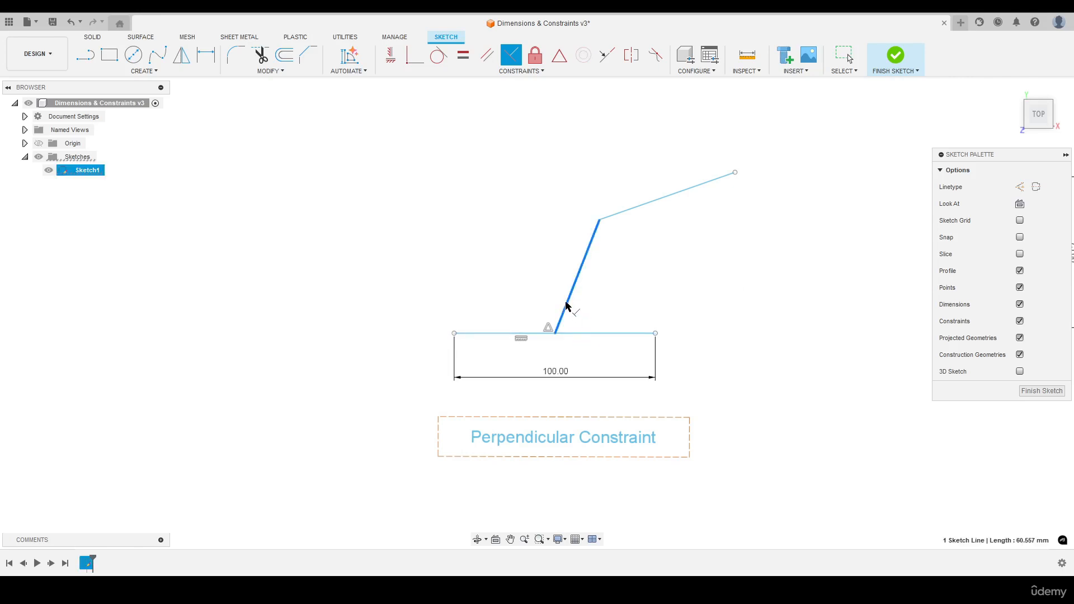
left_click(582, 334)
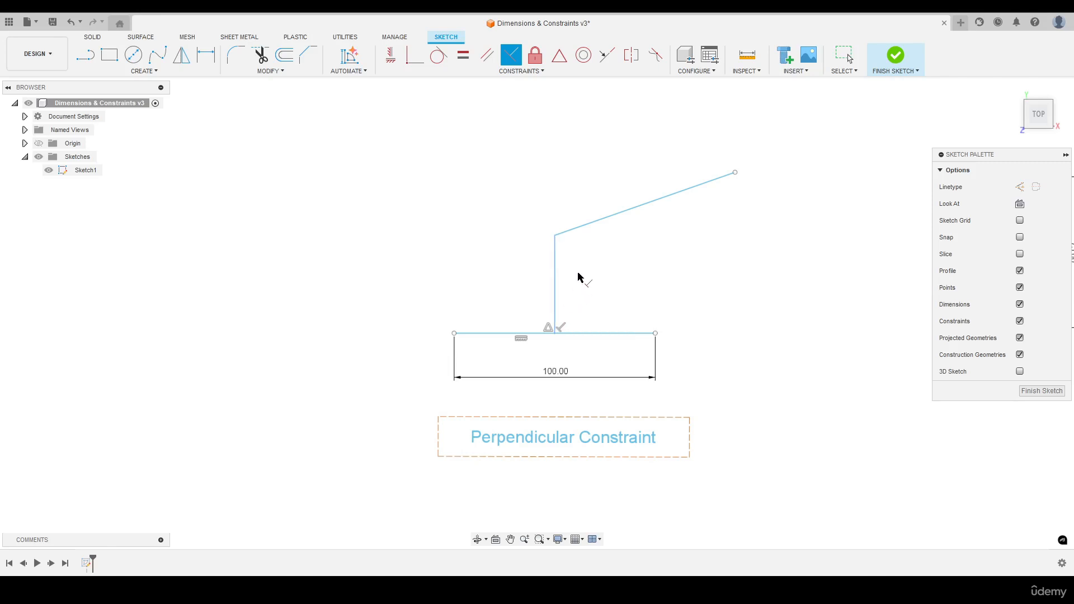
Constrain the upper sloping line perpendicular to the upright line and end the constraint command.
left_click(556, 246)
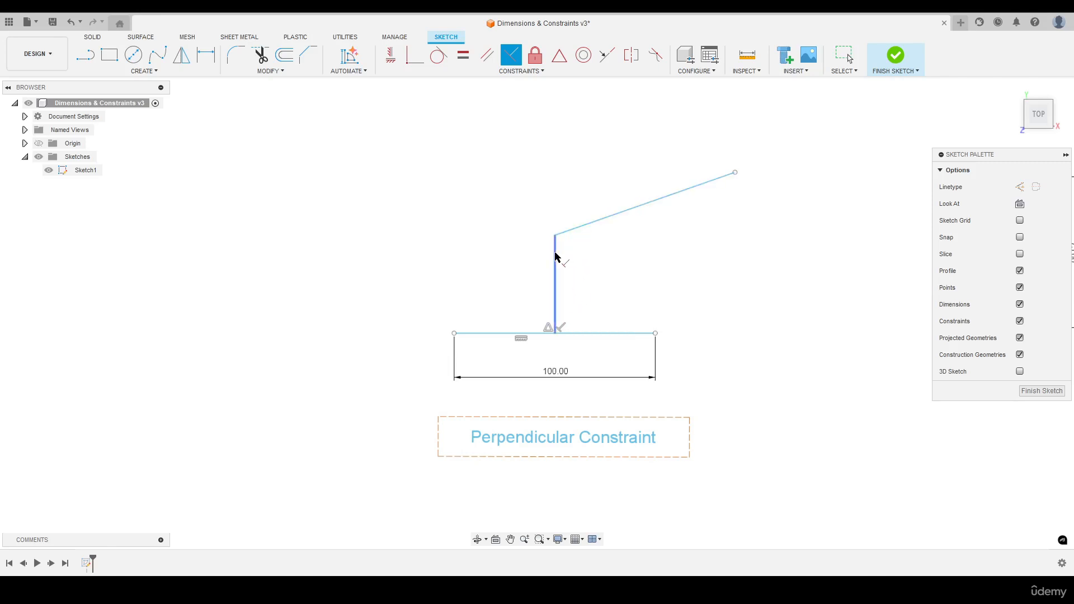
left_click(591, 223)
right_click(511, 177)
left_click(542, 179)
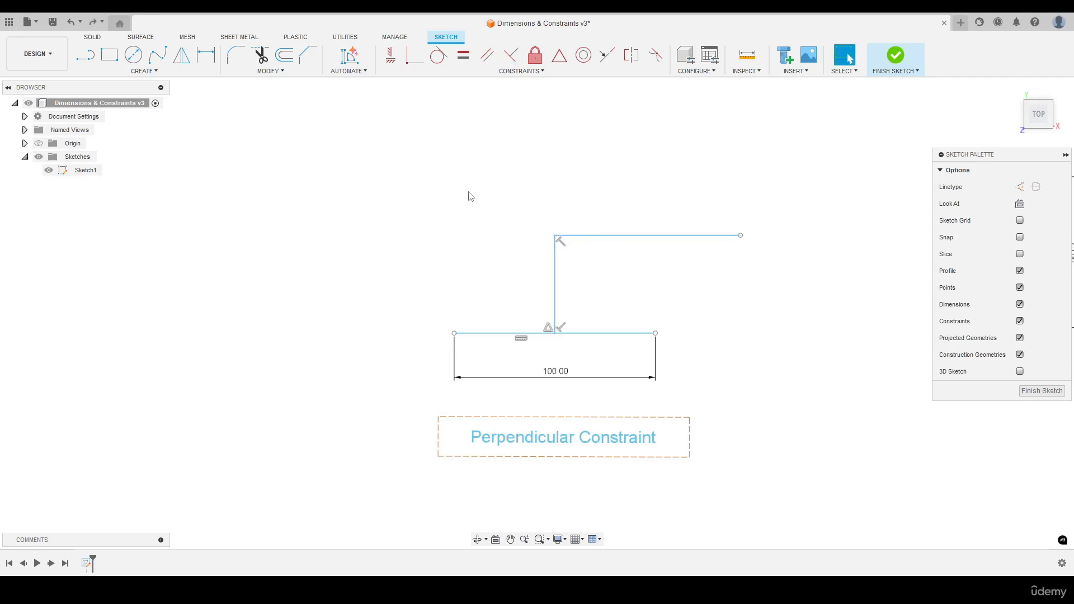
Draw a line about 93 mm long straight up from near the left end of the 100 mm base line.
key("l")
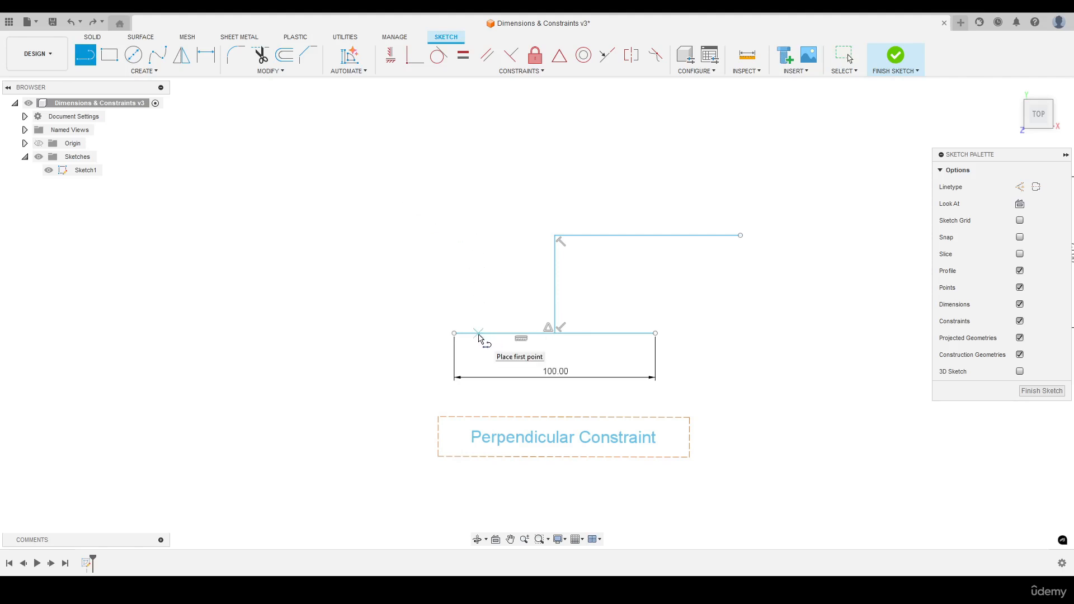
left_click(478, 334)
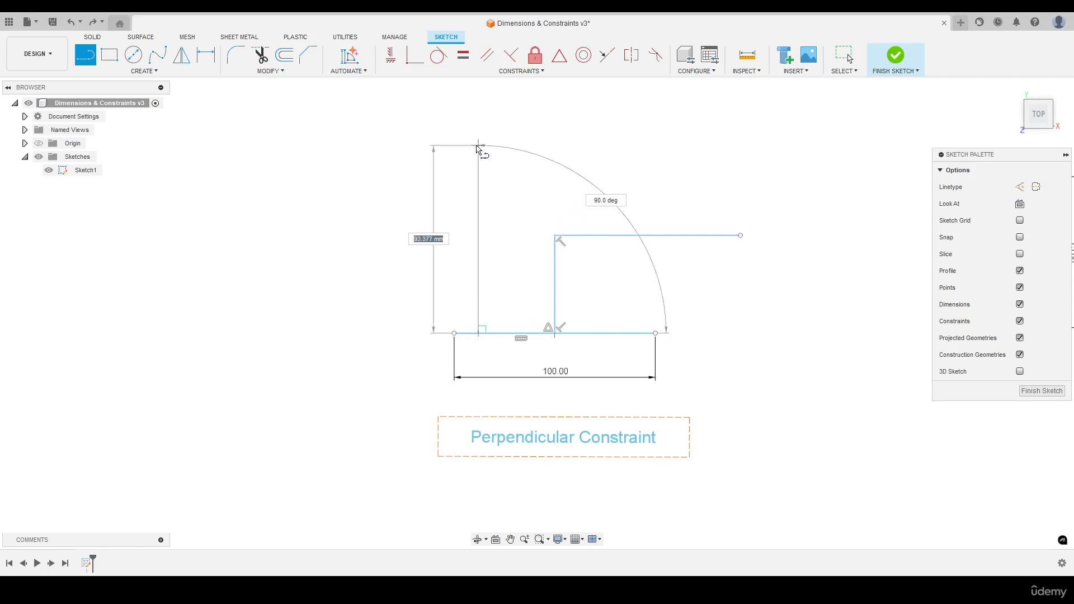
left_click(478, 146)
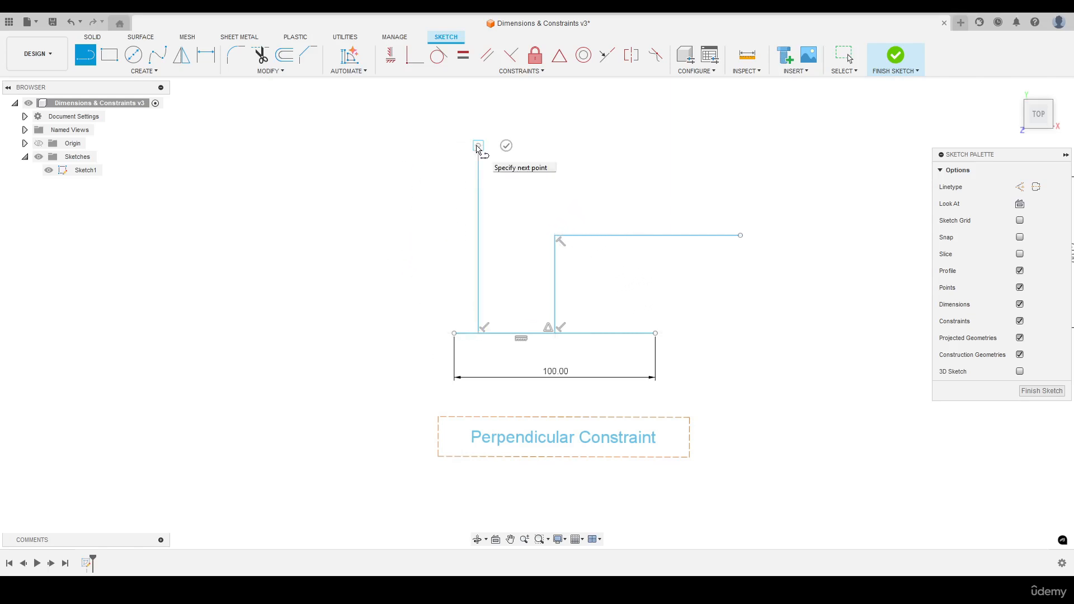
left_click(510, 147)
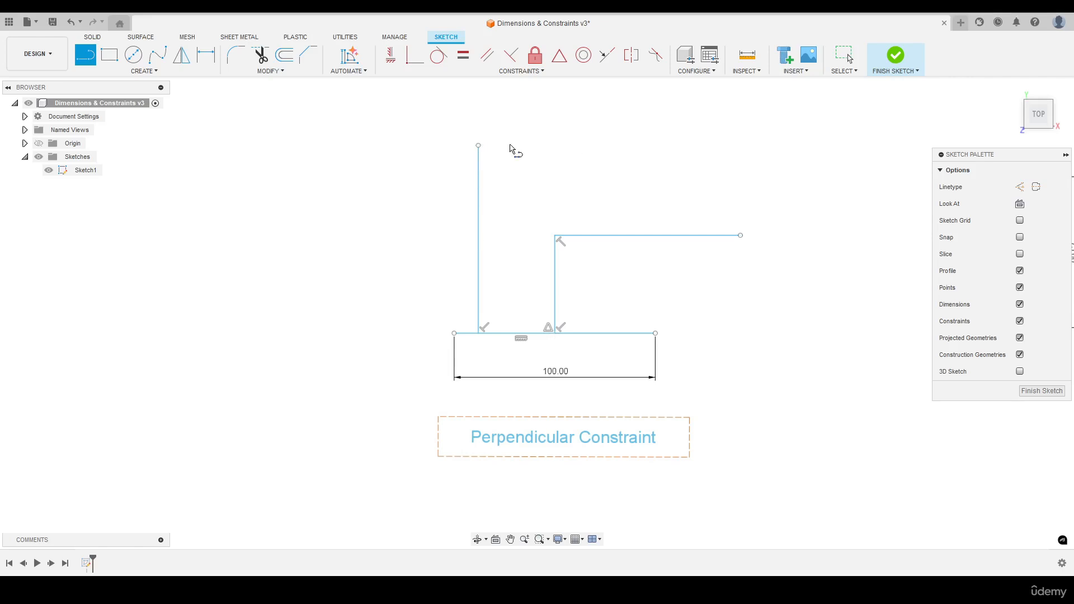
key("Escape")
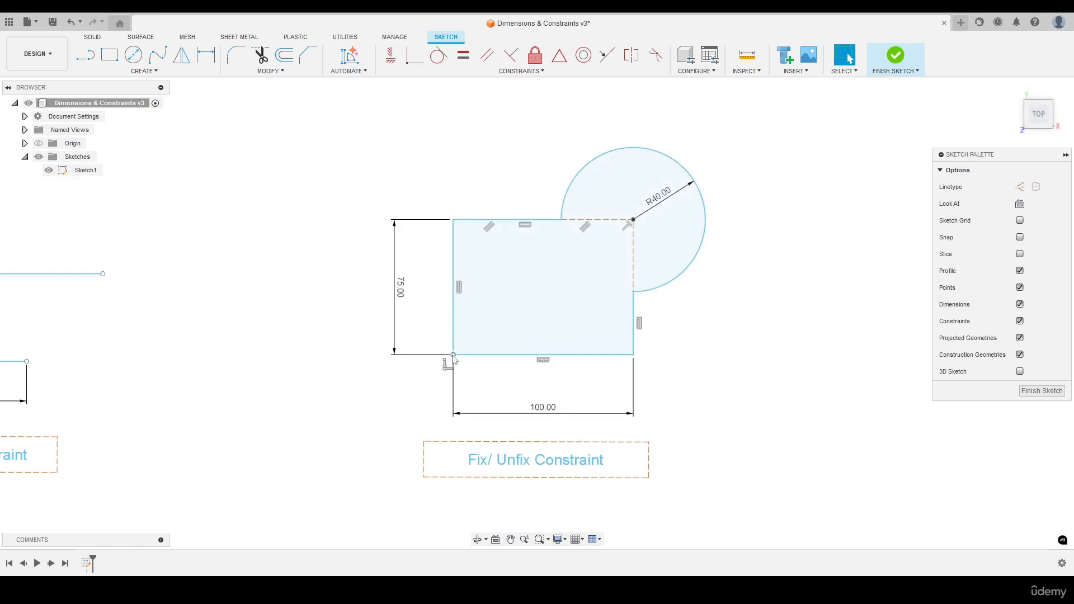
Move the rectangle-and-circle profile in the Fix/Unfix example by its lower-left corner to test its freedom of movement.
mouse_move(453, 356)
left_mouse_down()
mouse_move(561, 363)
mouse_move(446, 310)
mouse_move(520, 329)
mouse_move(375, 330)
mouse_move(459, 367)
mouse_move(435, 347)
mouse_move(455, 372)
left_mouse_up()
left_click(296, 277)
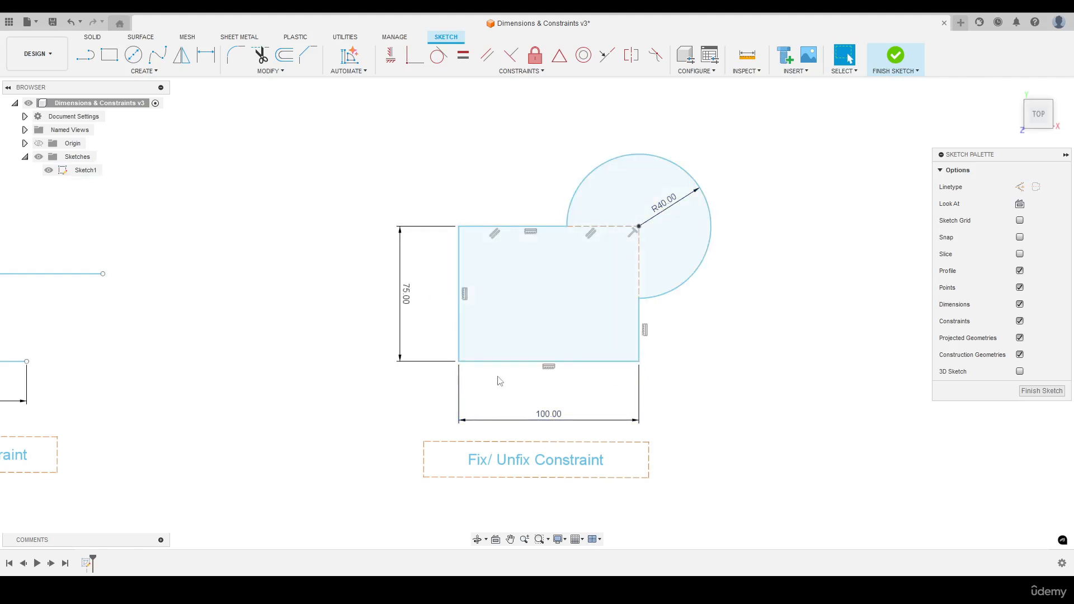
mouse_move(459, 362)
left_mouse_down()
mouse_move(537, 312)
mouse_move(456, 334)
mouse_move(487, 312)
mouse_move(464, 348)
left_mouse_up()
left_click(278, 274)
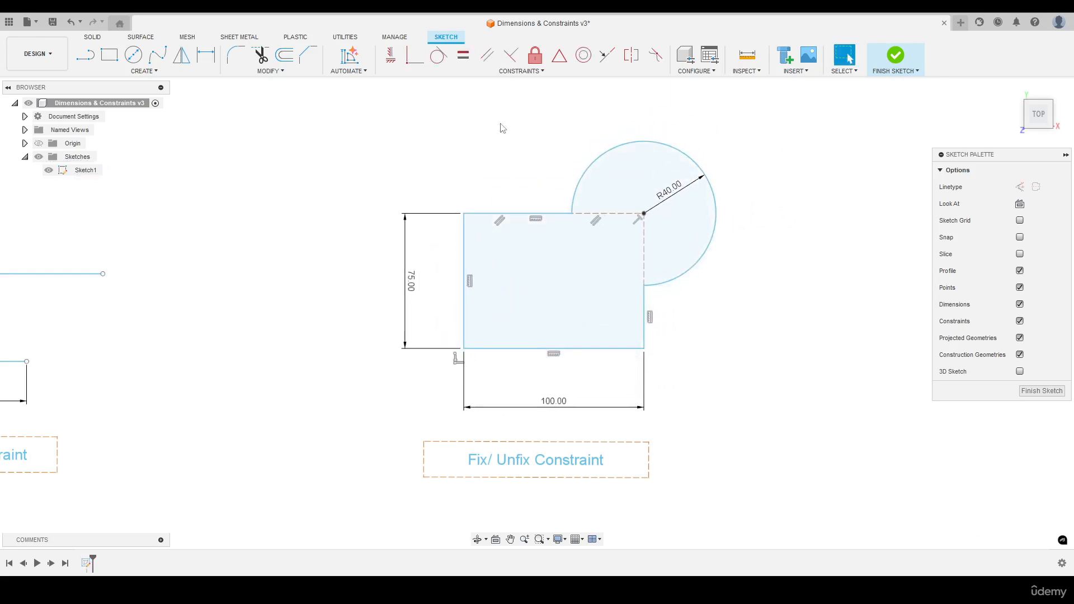
Apply a Fix/UnFix constraint to the rectangle's lower-left corner point.
left_click(534, 59)
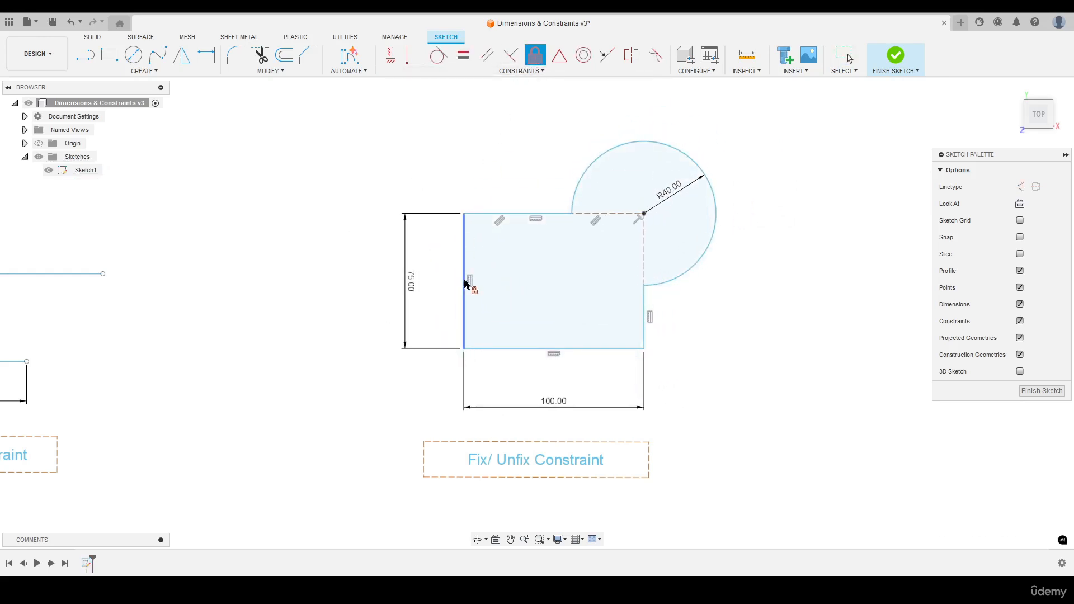
left_click(569, 213)
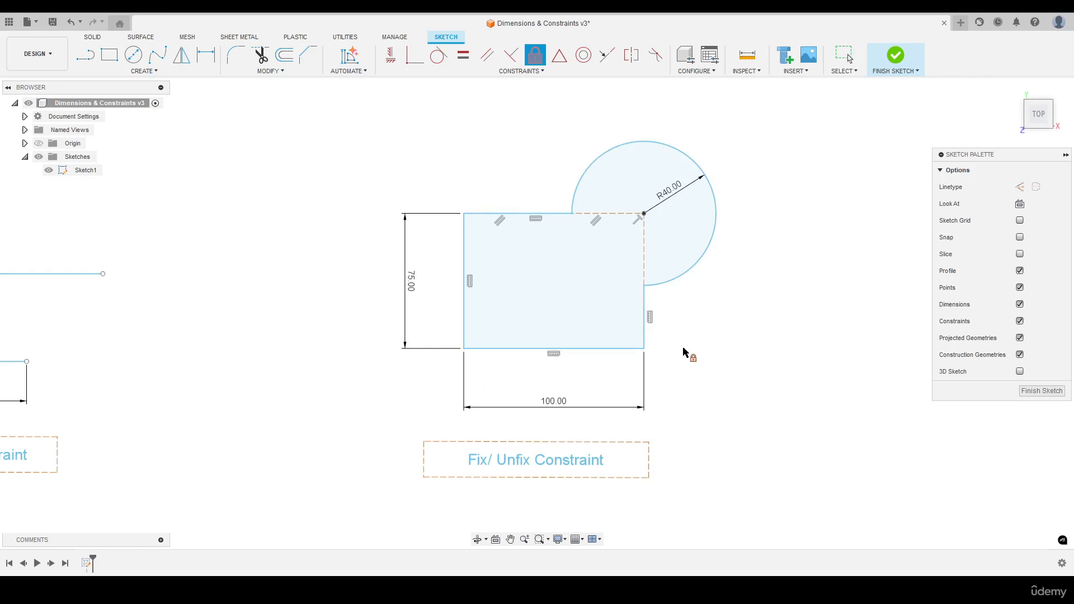
left_click(464, 350)
right_click(344, 182)
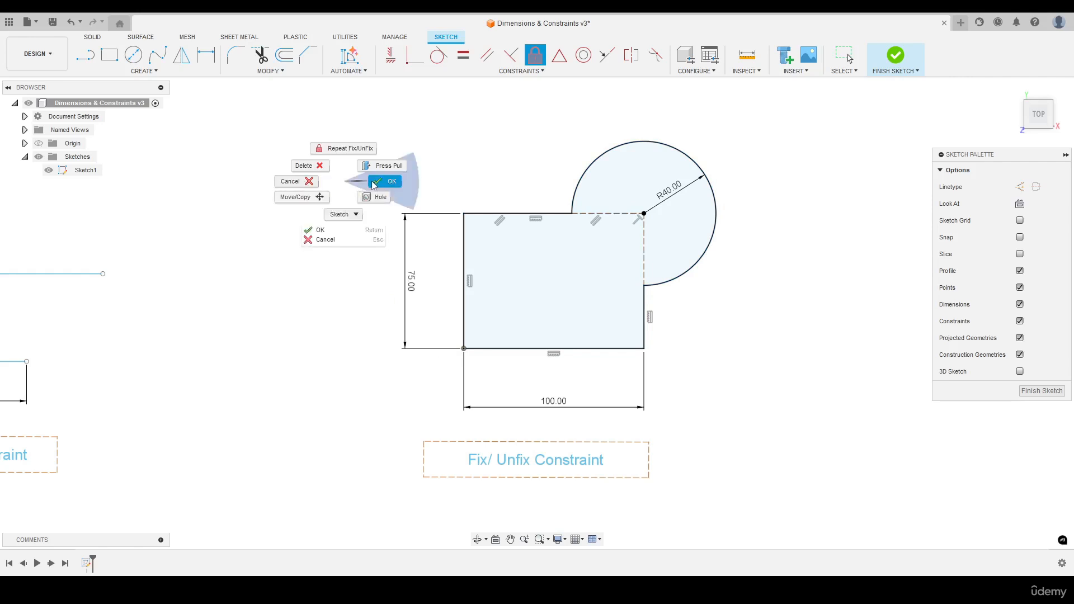
left_click(373, 183)
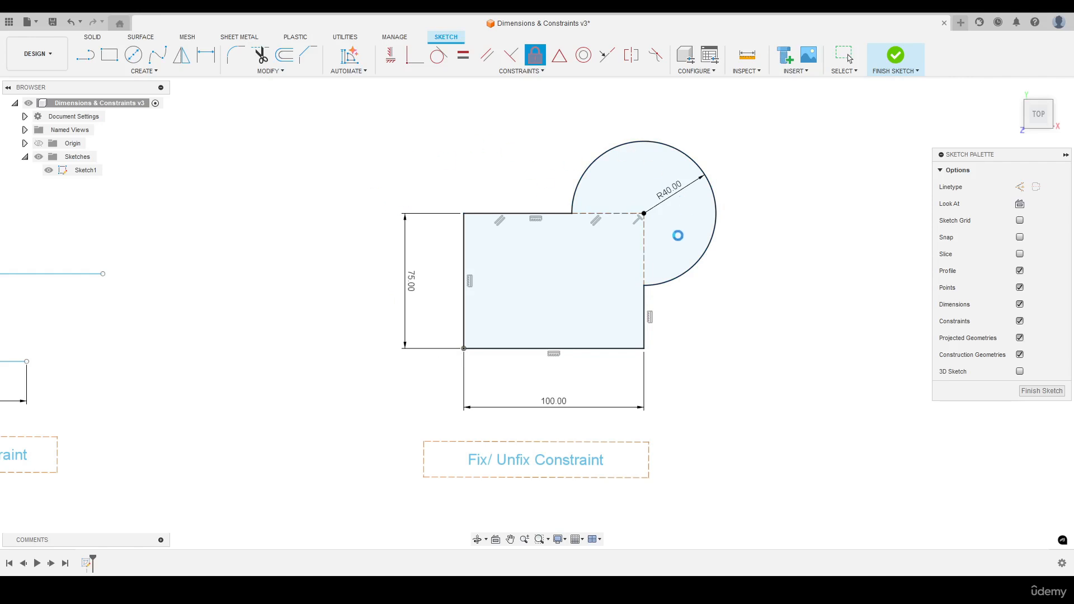
End the constraint command and try to move the fixed rectangle-and-circle profile by its corner points.
key("Escape")
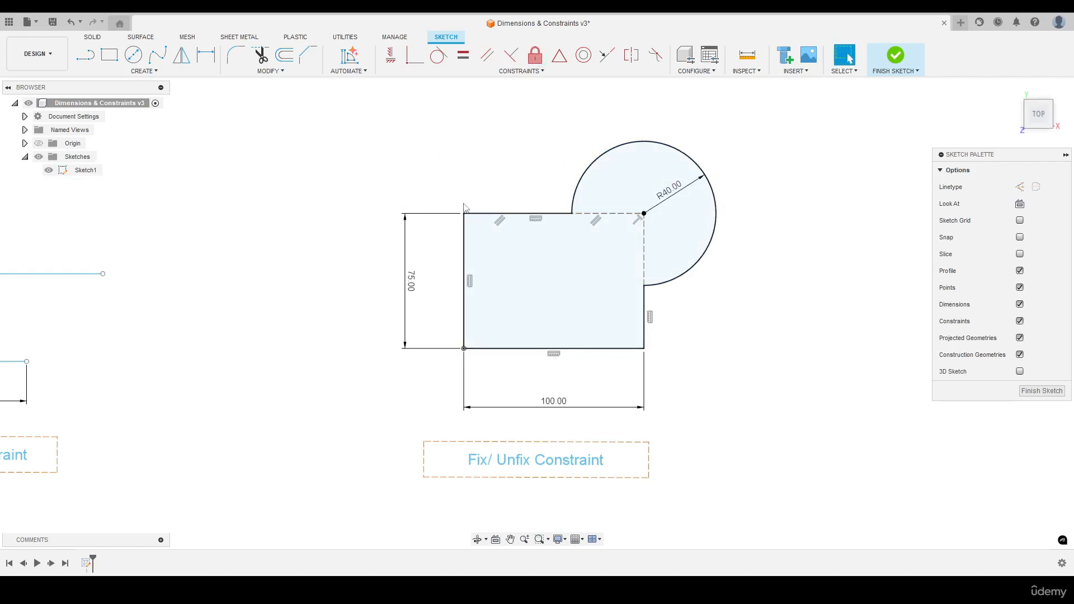
left_click(464, 215)
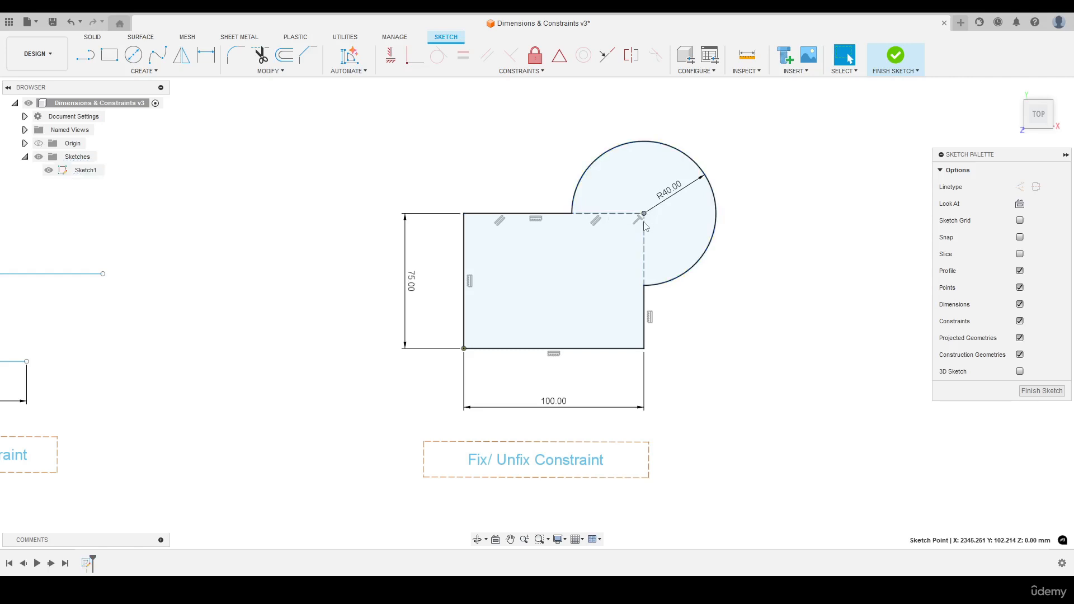
left_click(694, 276)
left_click(729, 315)
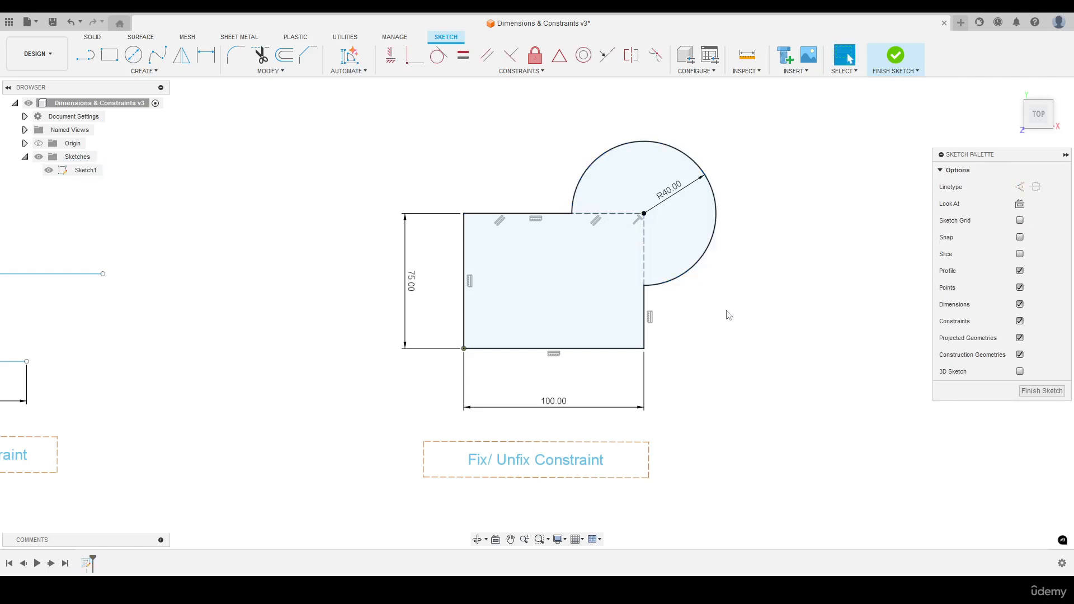
left_click(464, 350)
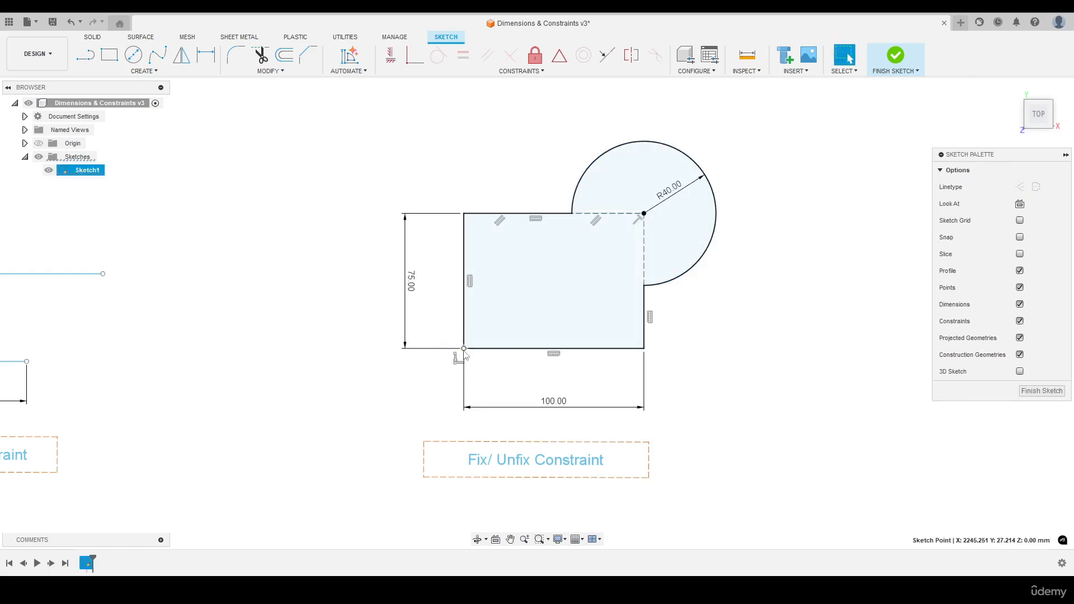
left_click(437, 382)
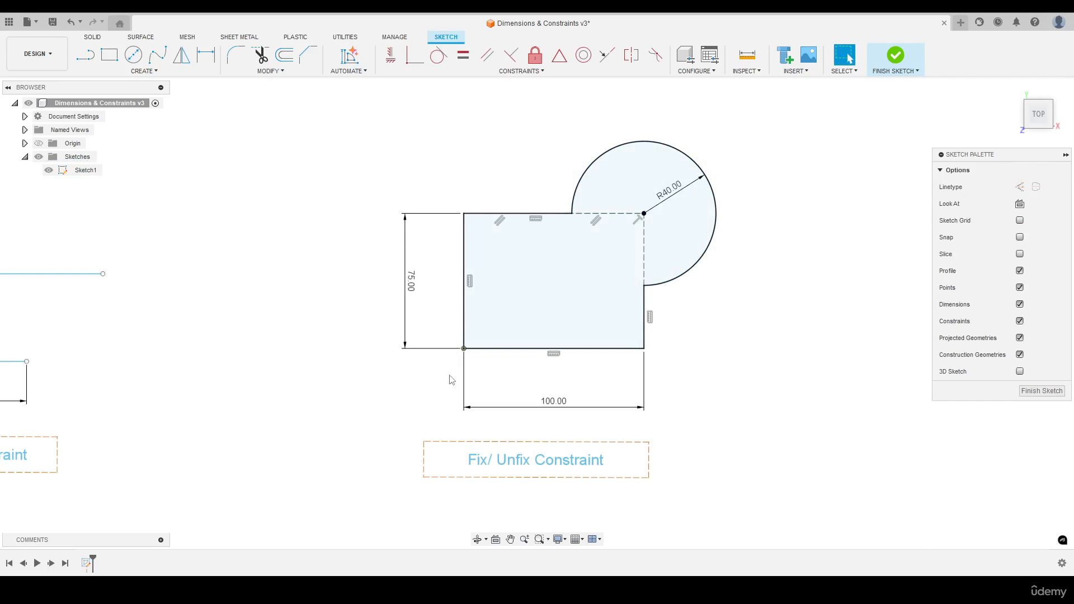
Remove the Fix/UnFix constraint from the rectangle's lower-left corner point.
scroll(459, 351, "up", 5)
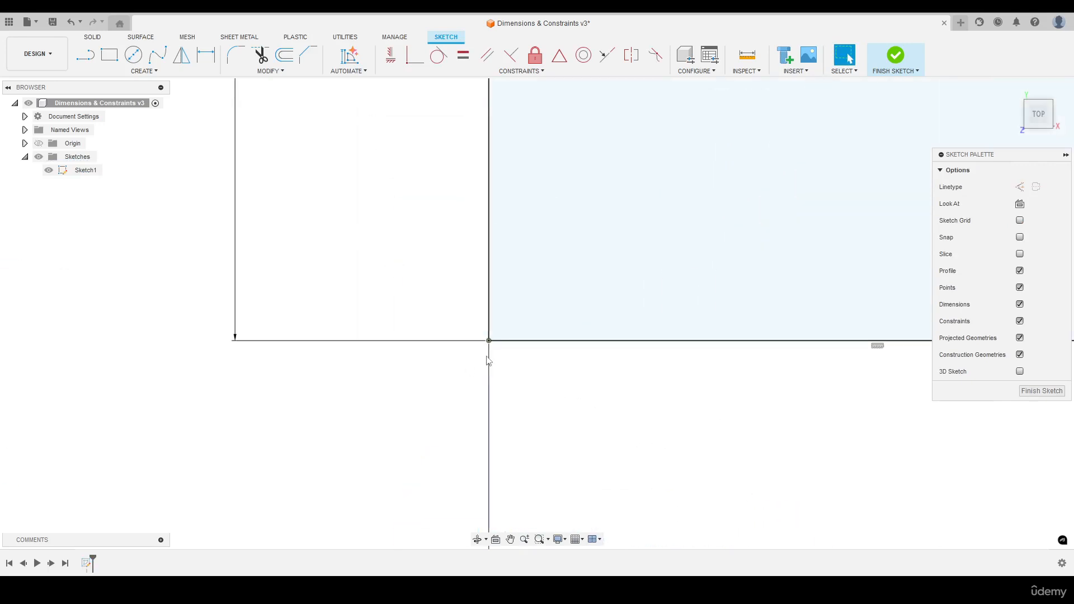
right_click(491, 344)
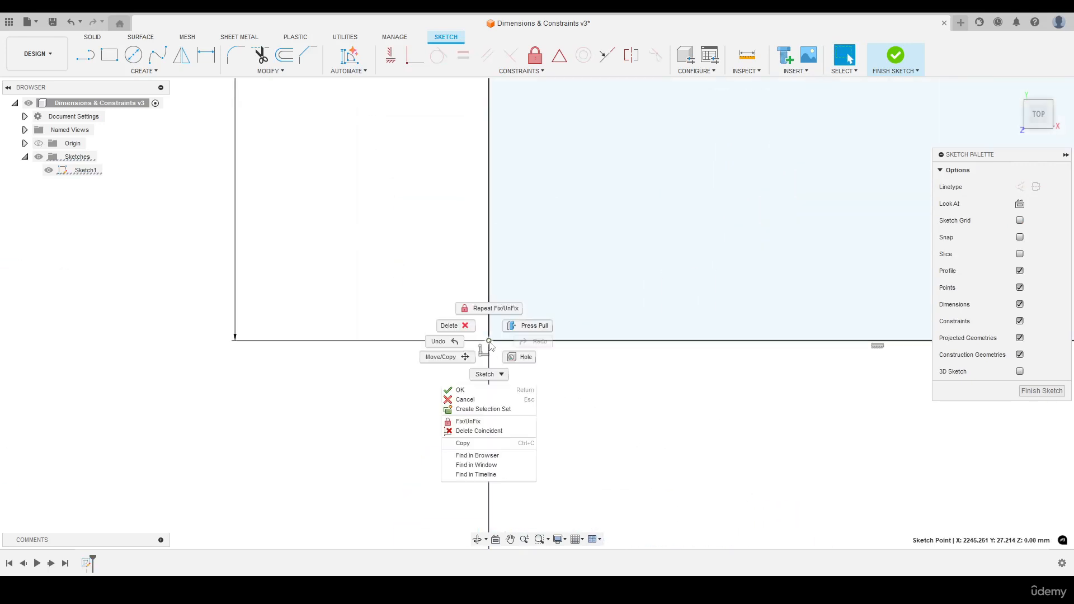
left_click(478, 423)
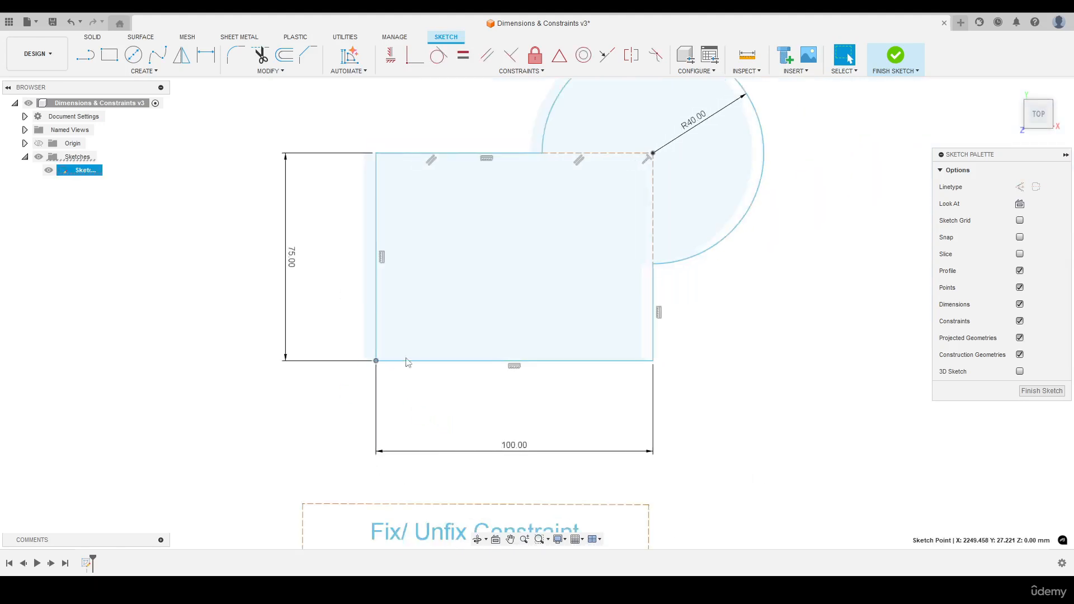
Apply Fix/UnFix to the point where the circle meets the rectangle's upper edge and end the command.
left_click(534, 55)
left_click(549, 165)
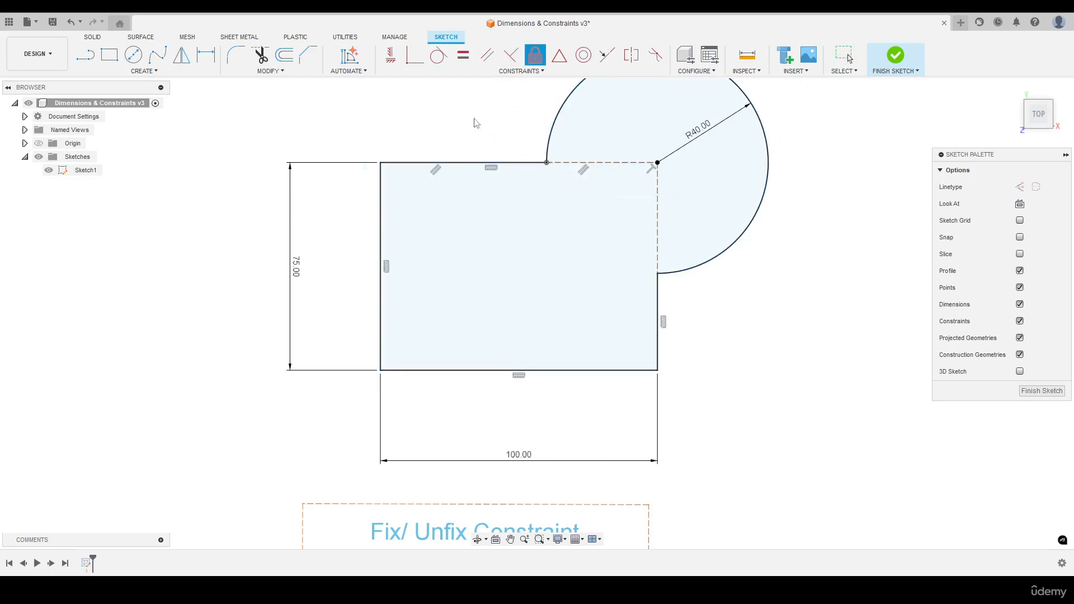
right_click(474, 118)
left_click(501, 116)
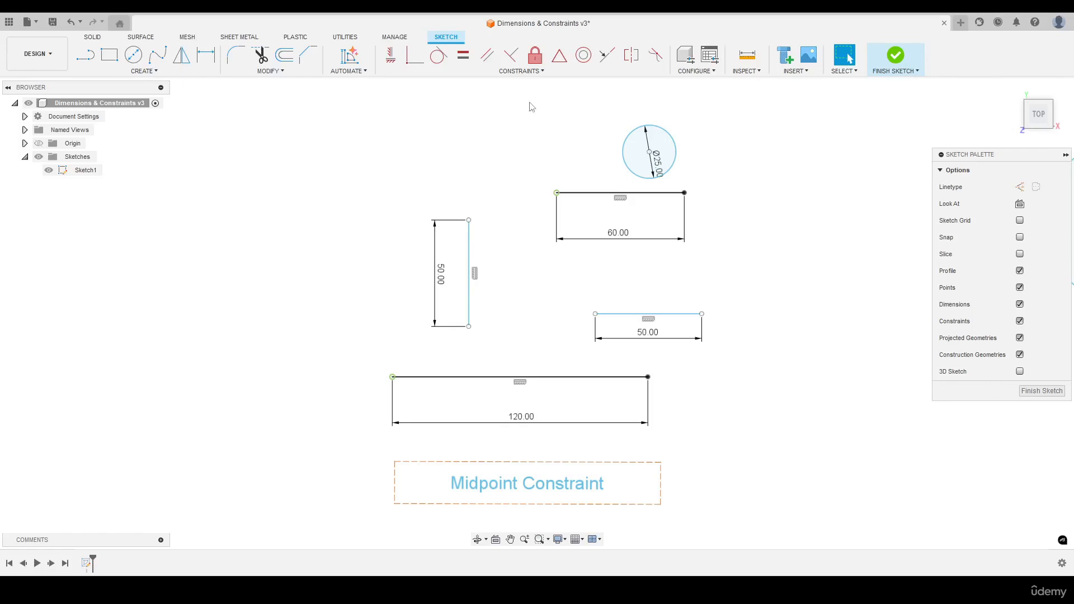
In the Midpoint example, constrain the lower endpoint of the 50 mm vertical line to the midpoint of the 120 mm line.
left_click(559, 56)
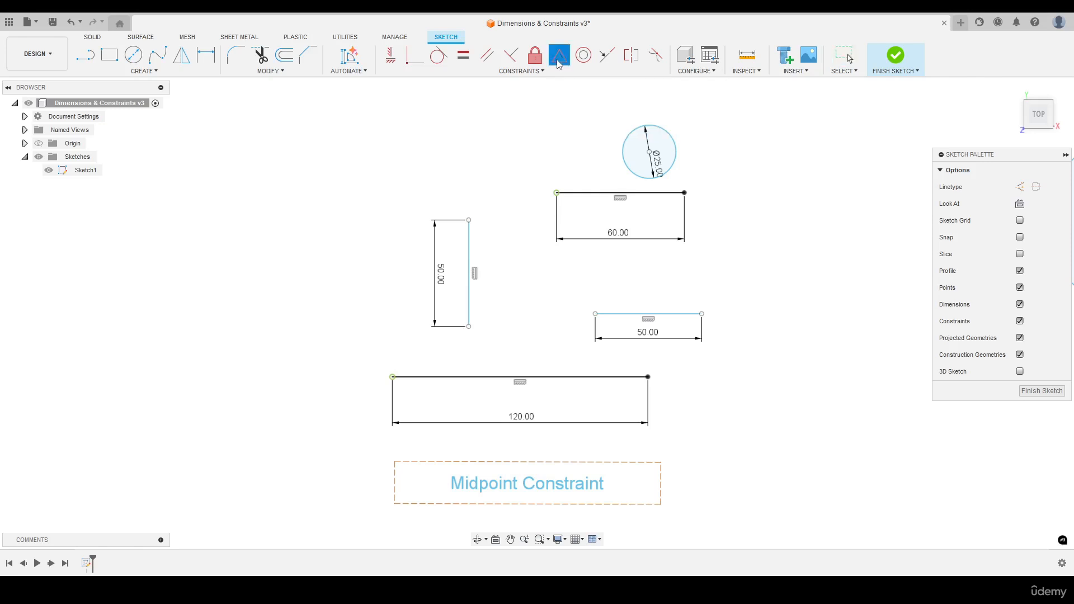
left_click(469, 326)
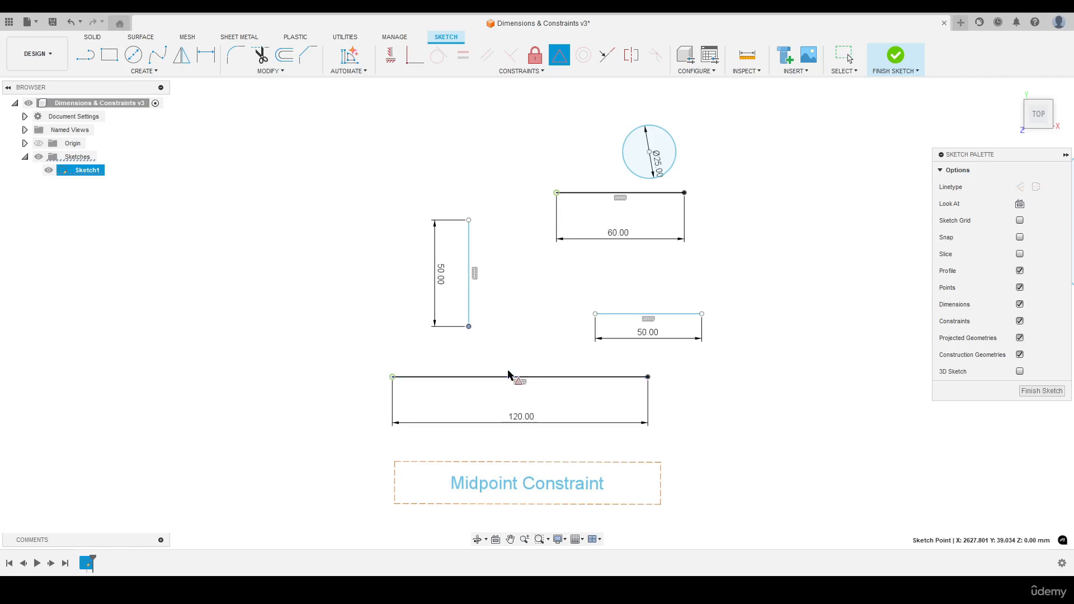
left_click(468, 327)
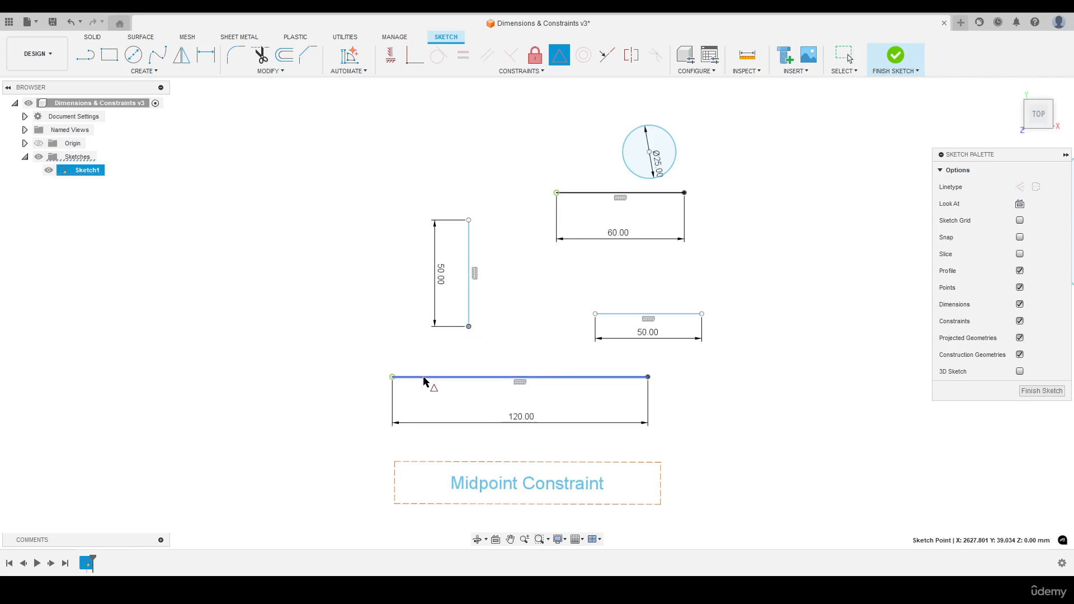
left_click(424, 378)
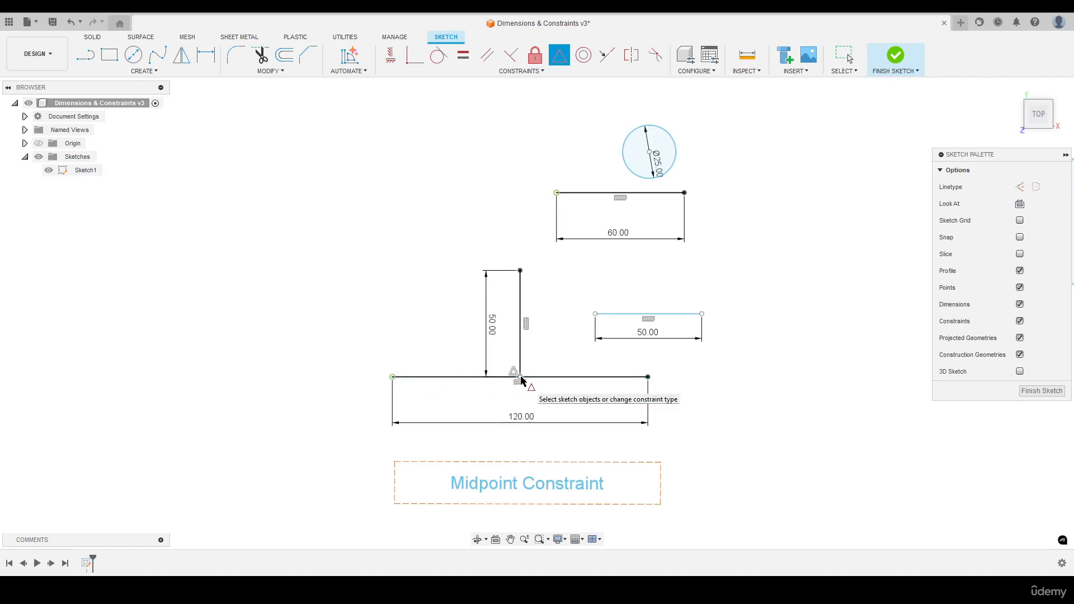
Constrain the midpoint of the 50 mm horizontal line to the midpoint of the 50 mm vertical line.
scroll(520, 380, "up", 2)
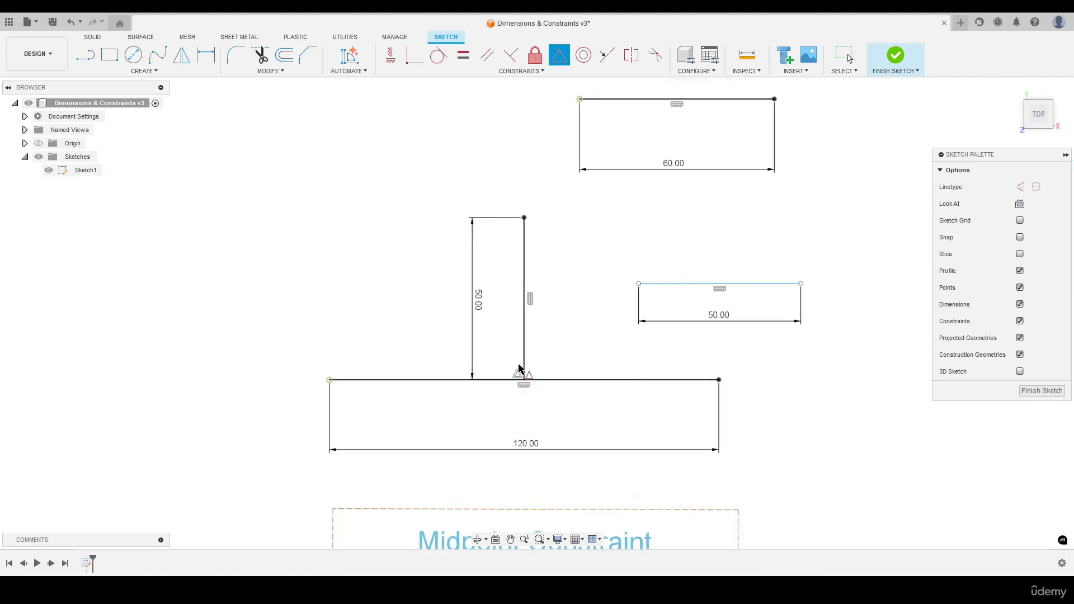
scroll(417, 381, "down", 1)
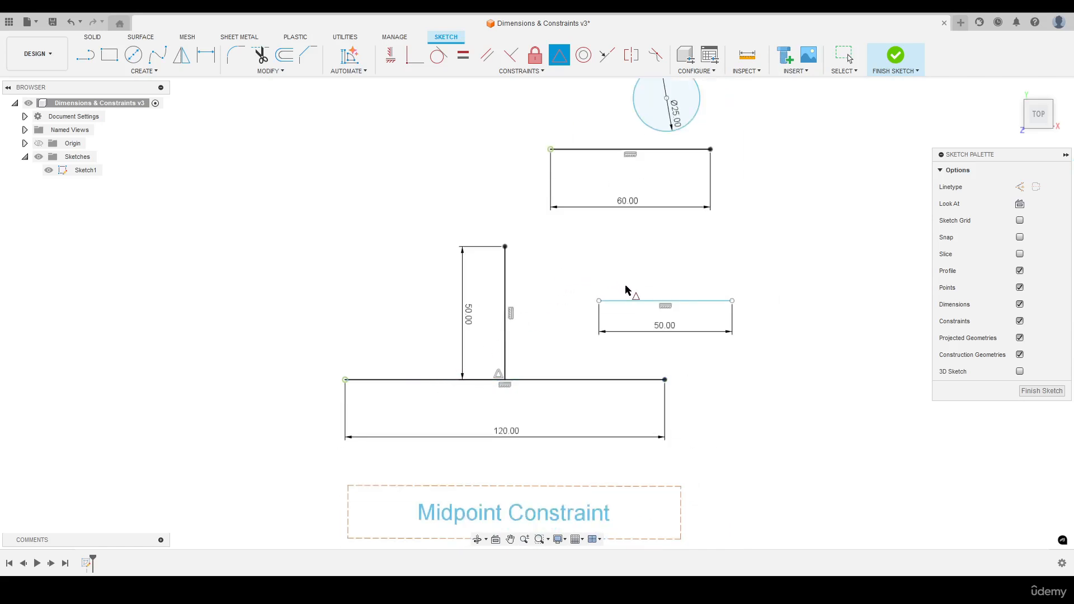
left_click(662, 306)
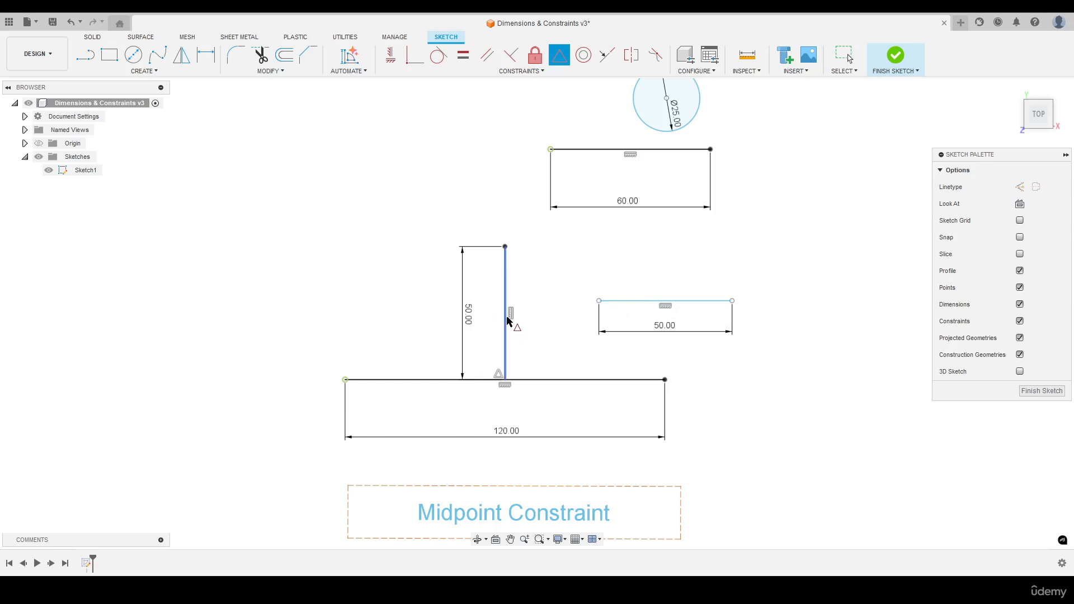
left_click(616, 303)
left_click(507, 268)
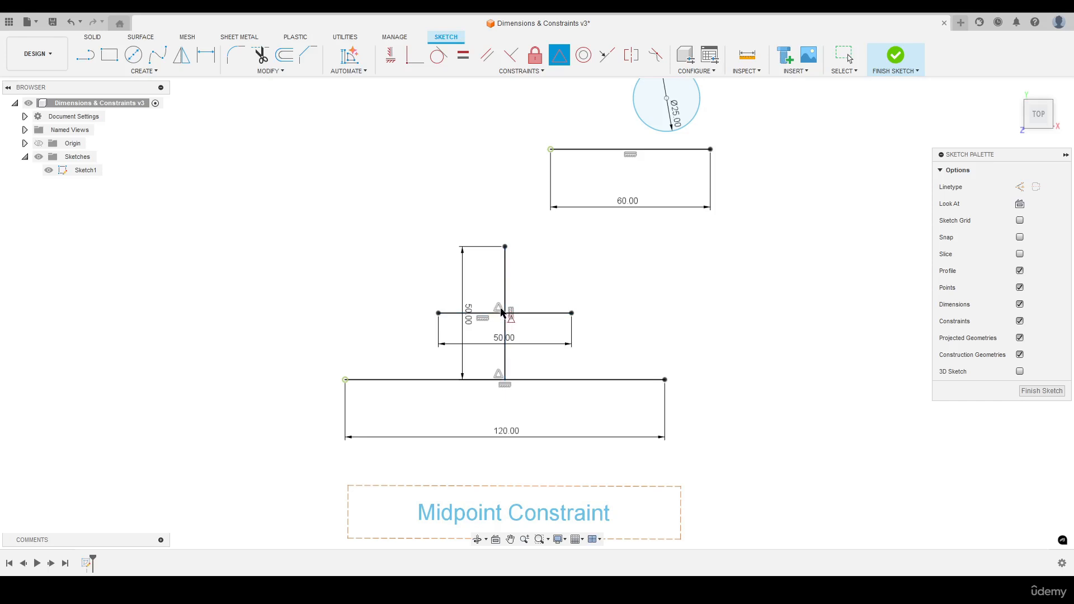
Constrain the centre of the 25 mm circle to the midpoint of the 60 mm line and end the command.
mouse_move(701, 271)
middle_mouse_down()
mouse_move(645, 352)
mouse_move(638, 396)
middle_mouse_up()
scroll(609, 226, "up", 2)
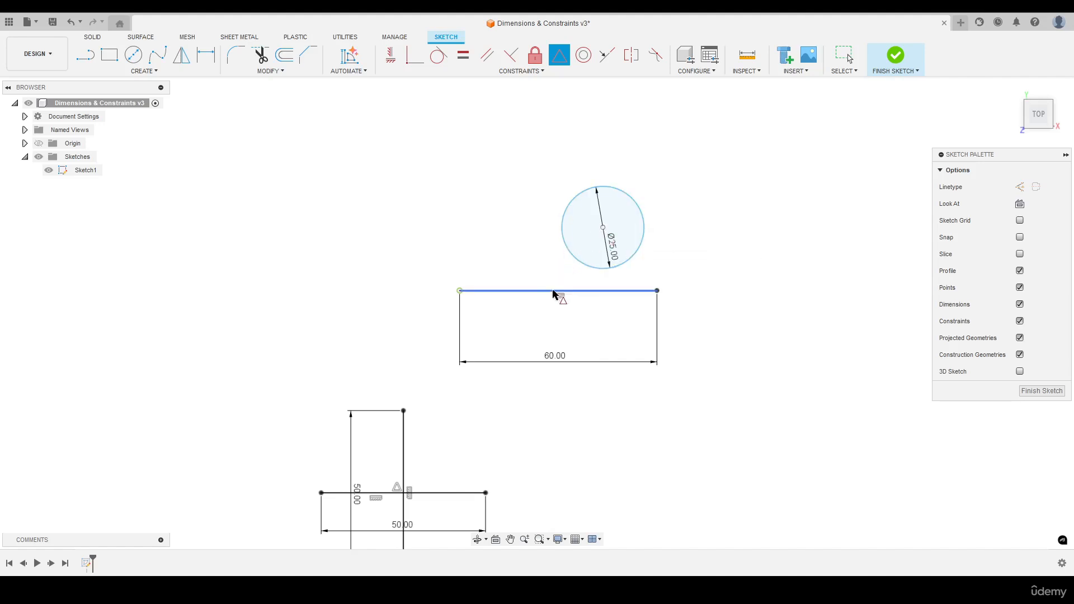
left_click(603, 228)
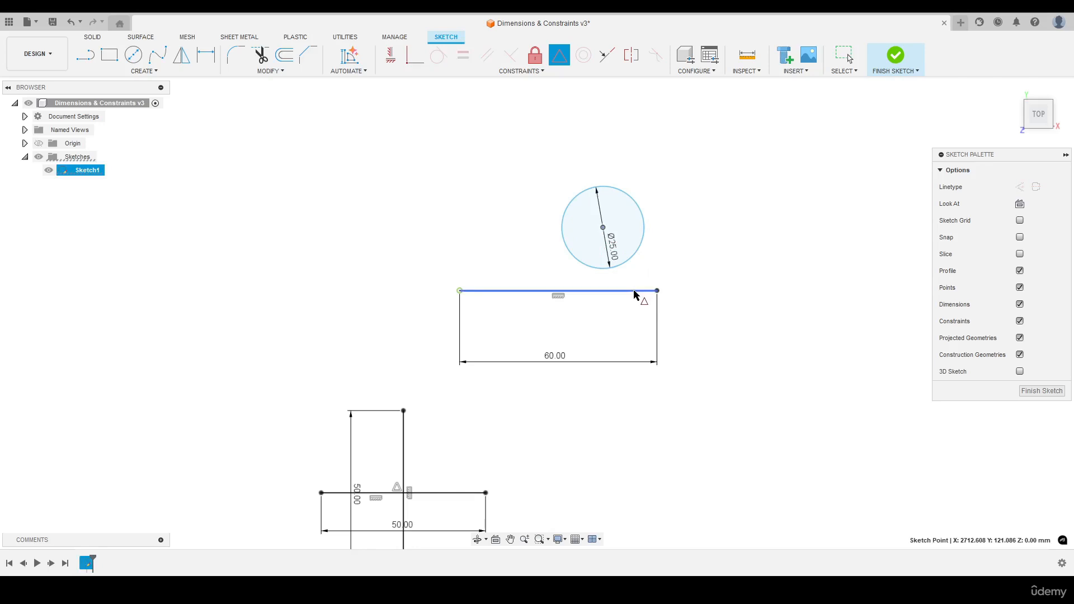
left_click(631, 292)
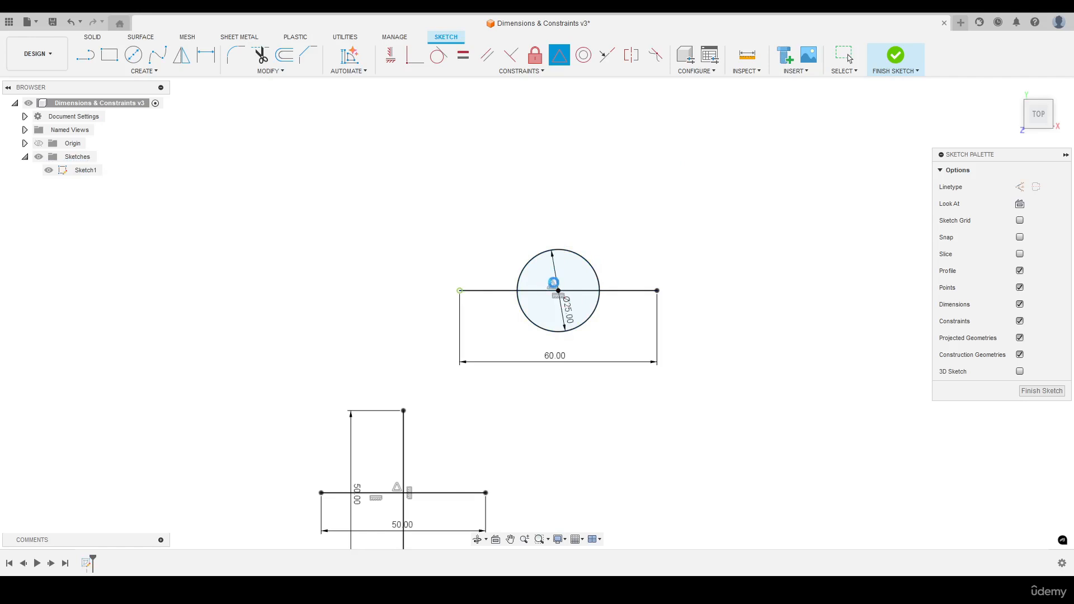
key("Escape")
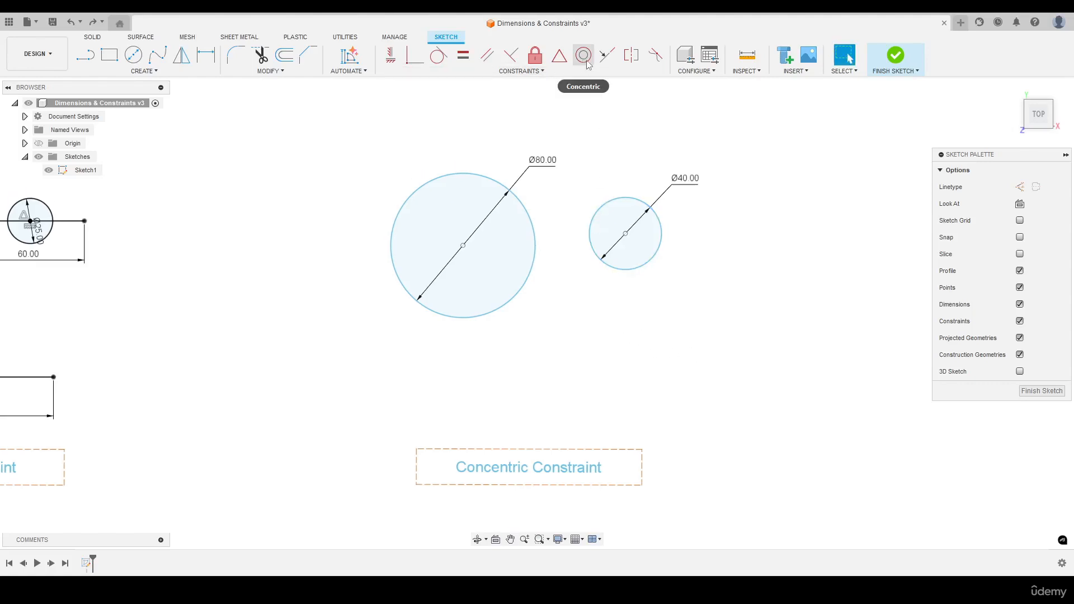
In the Concentric example, make the 40 mm and 80 mm circles concentric.
left_click(537, 71)
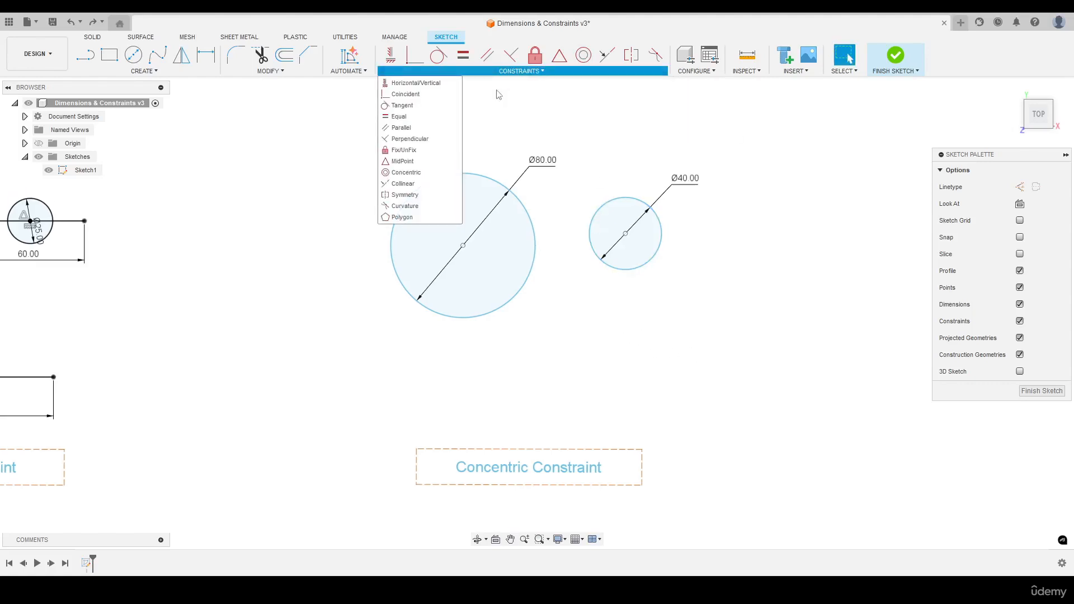
left_click(407, 173)
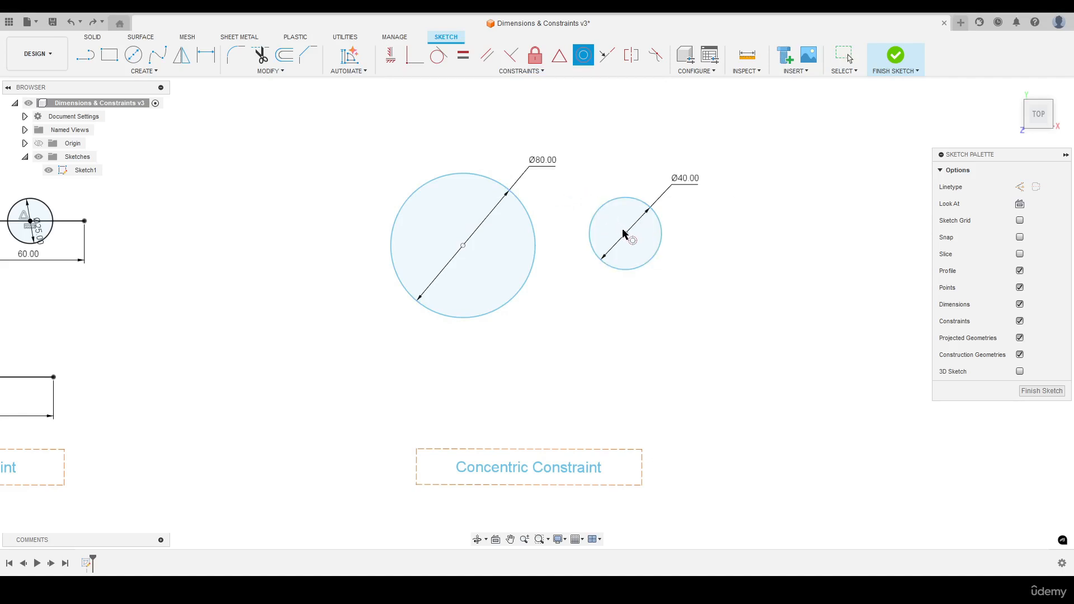
left_click(592, 216)
left_click(529, 219)
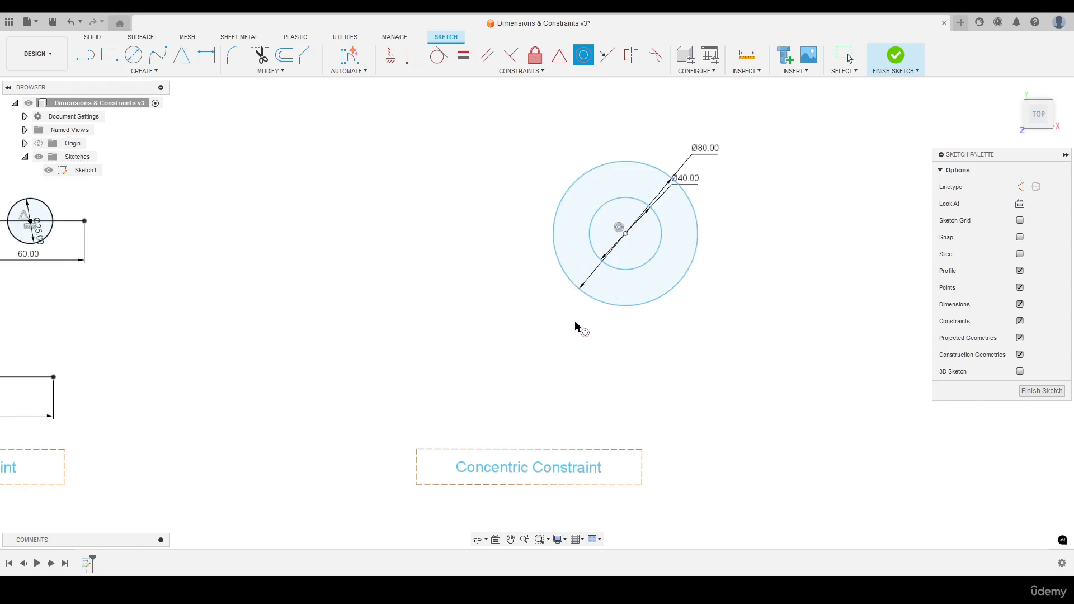
Make the 30 mm circle concentric with the open arc above the larger circles and end the constraint command.
scroll(575, 323, "down", 4)
middle_click_drag(556, 219, 543, 329)
scroll(556, 233, "up", 5)
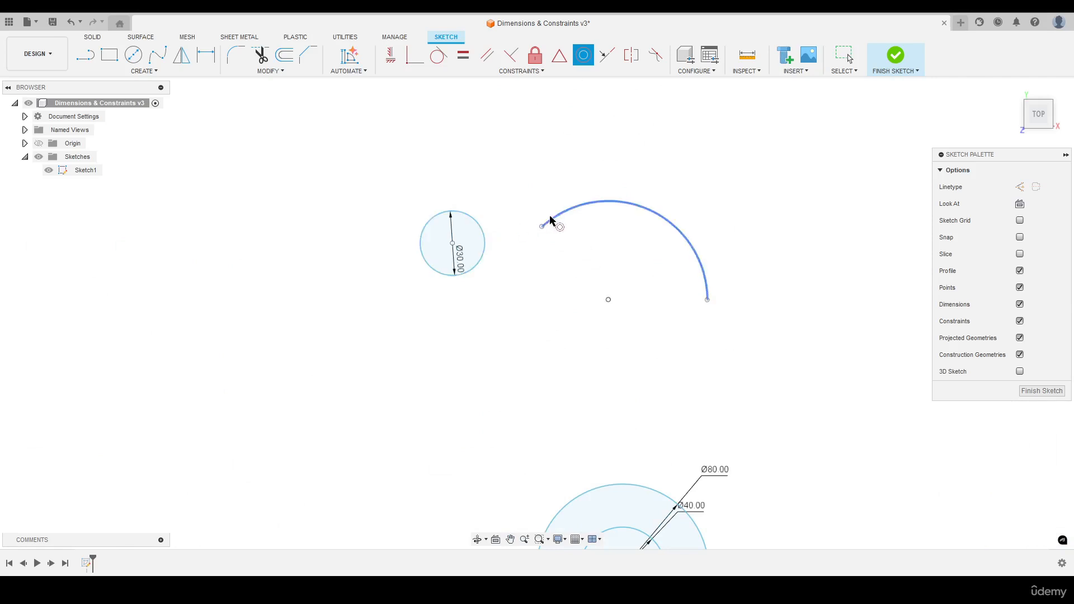
left_click(485, 231)
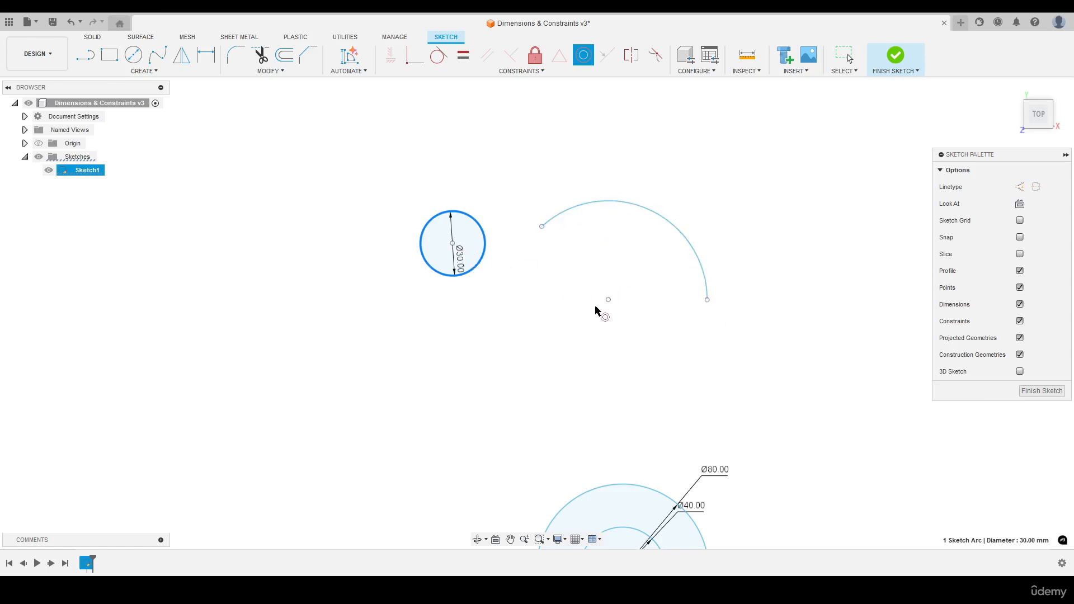
left_click(559, 218)
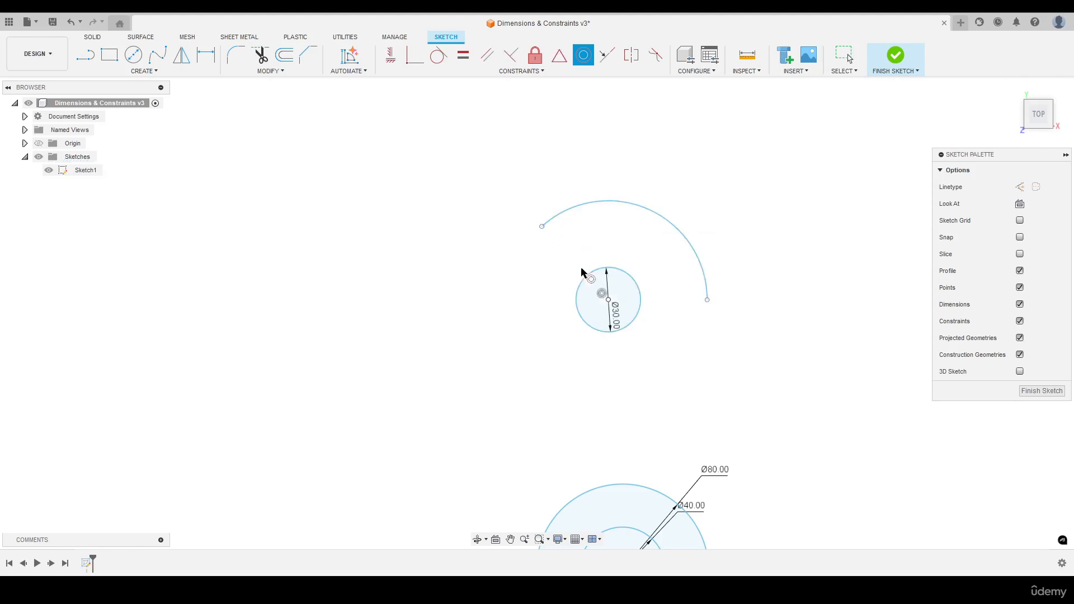
right_click(513, 285)
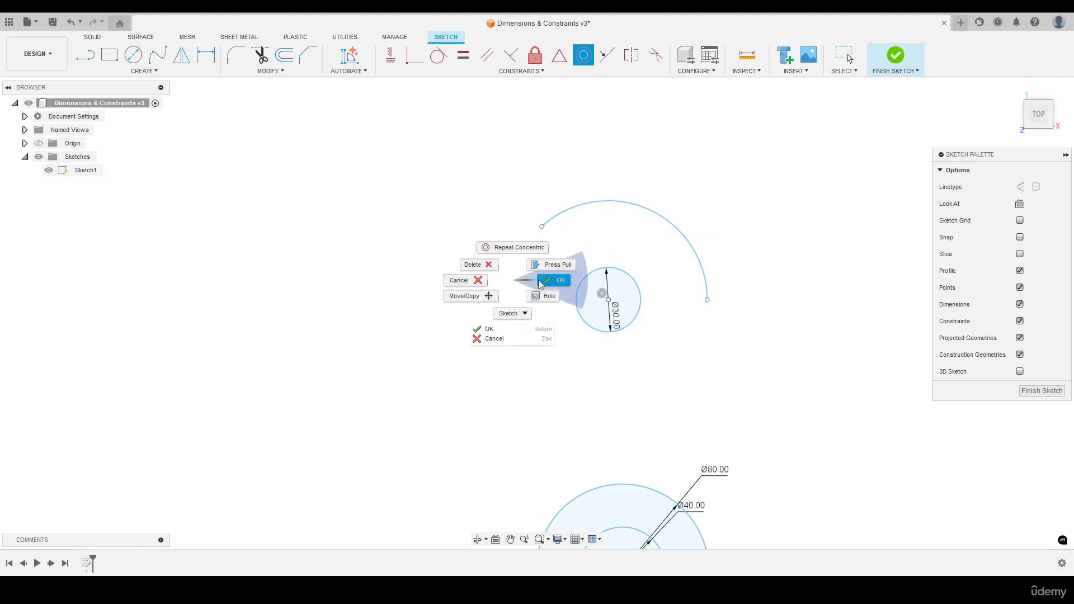
left_click(547, 280)
Move the 30 mm circle and the 40 mm circle to test their concentric constraints, and clear the selection.
left_click_drag(587, 281, 494, 278)
middle_click_drag(479, 353, 502, 214)
scroll(504, 217, "down", 1)
left_click_drag(617, 372, 425, 297)
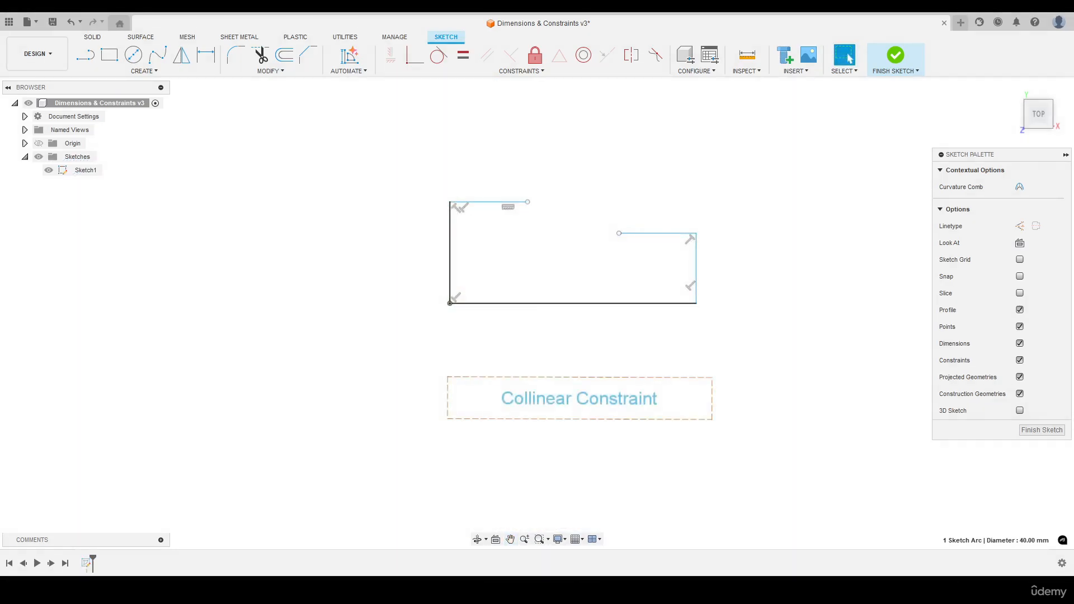
left_click(806, 282)
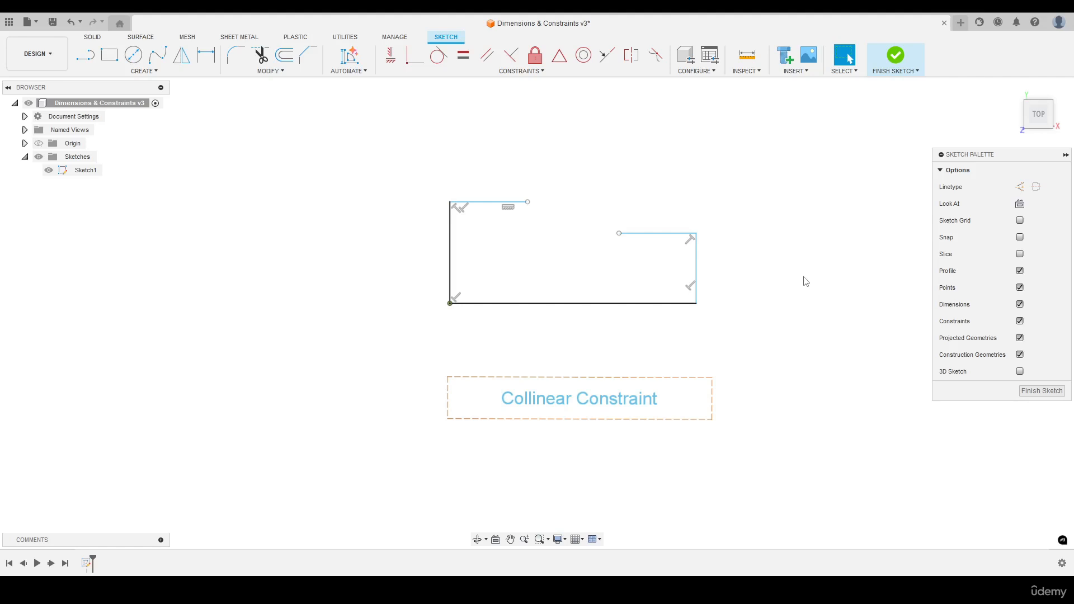
In the Collinear example, move the open profile's upper-left corner slightly up and its upper-right corner slightly inward.
left_click(485, 202)
left_click(632, 234)
mouse_move(450, 202)
left_mouse_down()
mouse_move(452, 232)
mouse_move(451, 192)
left_mouse_up()
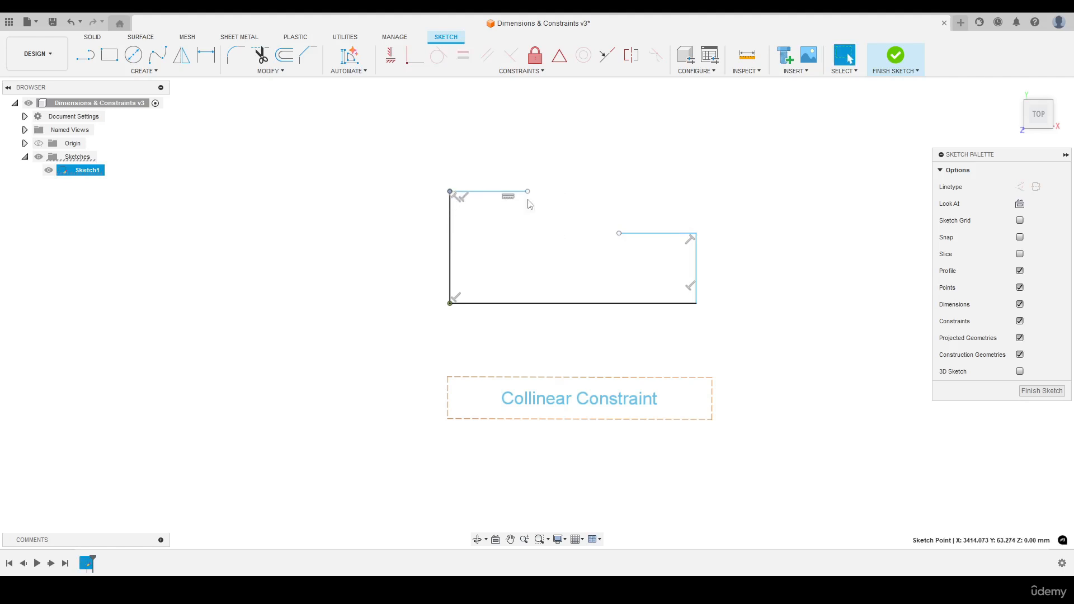
mouse_move(696, 234)
left_mouse_down()
mouse_move(694, 197)
mouse_move(693, 235)
left_mouse_up()
left_click(662, 183)
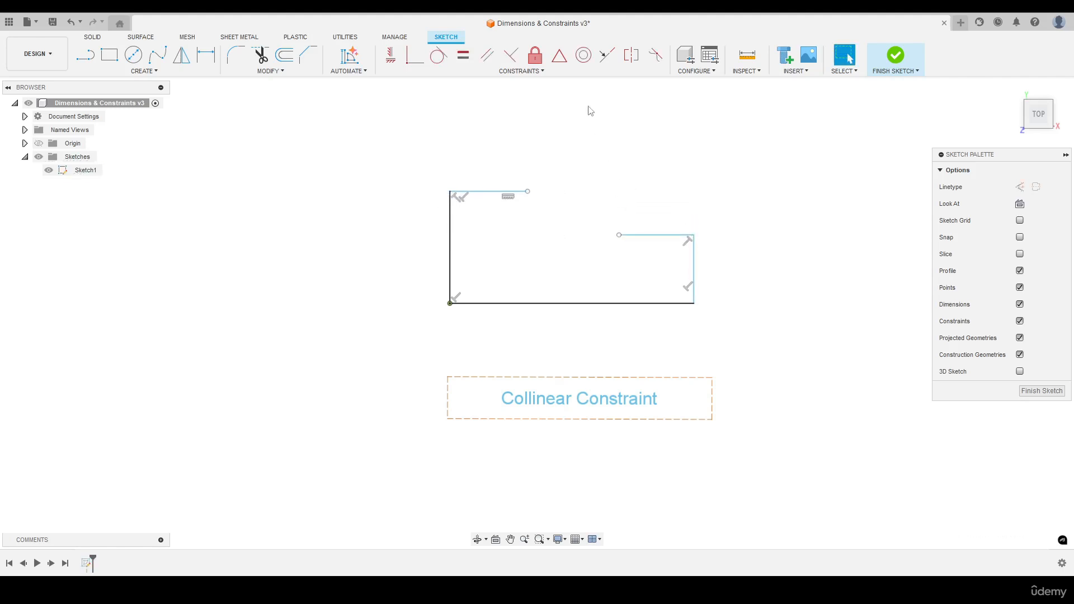
Apply a Collinear constraint between the two short upper horizontal lines of the open profile.
left_click(608, 59)
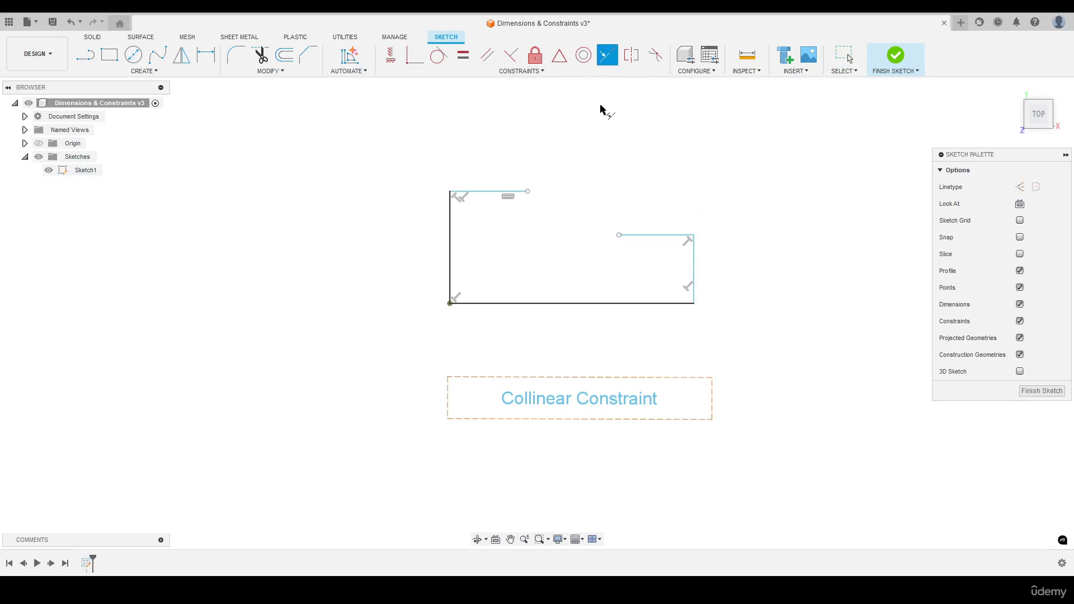
left_click(493, 192)
left_click(648, 236)
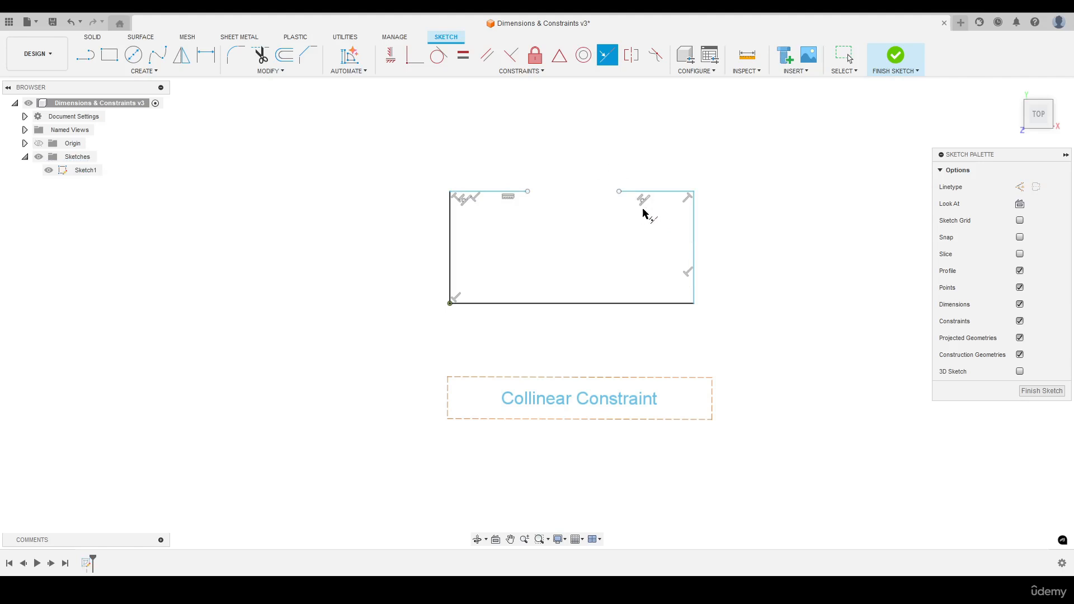
End the Collinear command and dimension the height of the profile's right vertical line at 50 mm.
right_click(598, 138)
left_click(638, 132)
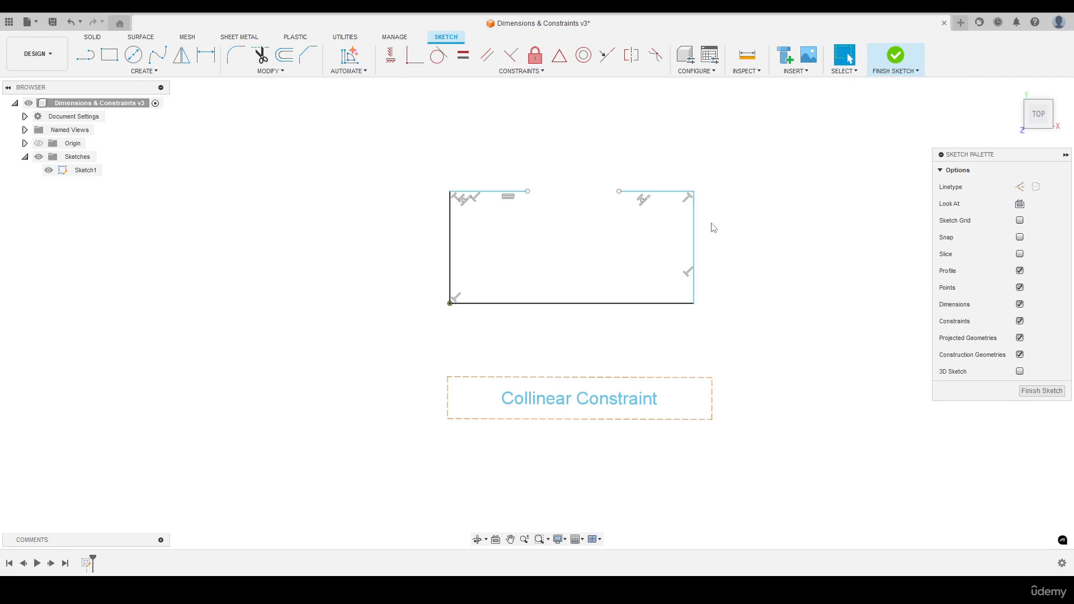
key("d")
left_click(695, 227)
left_click(727, 242)
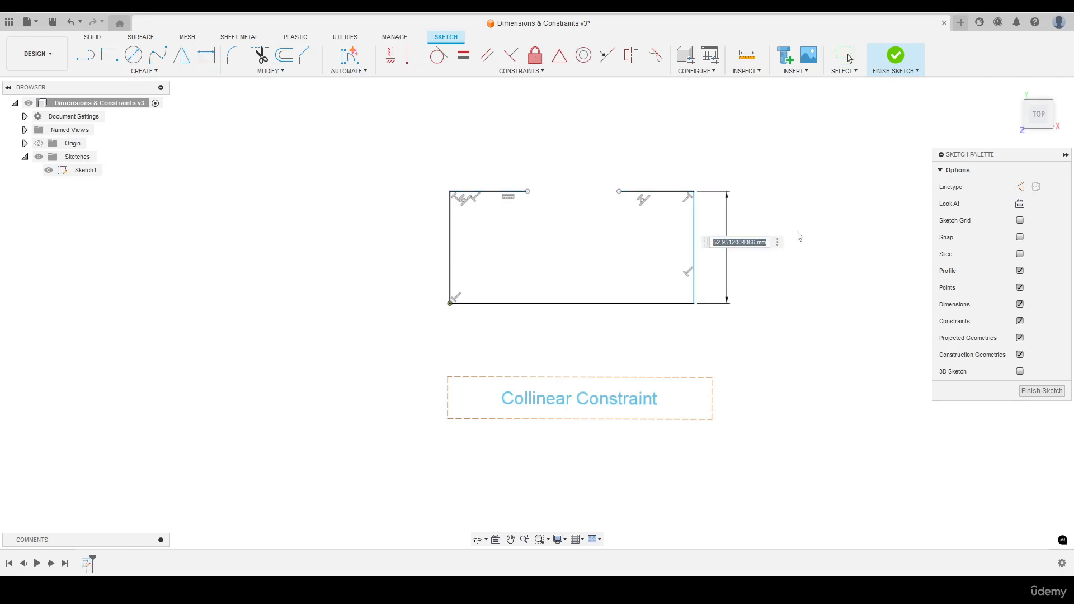
type("50")
key("Return")
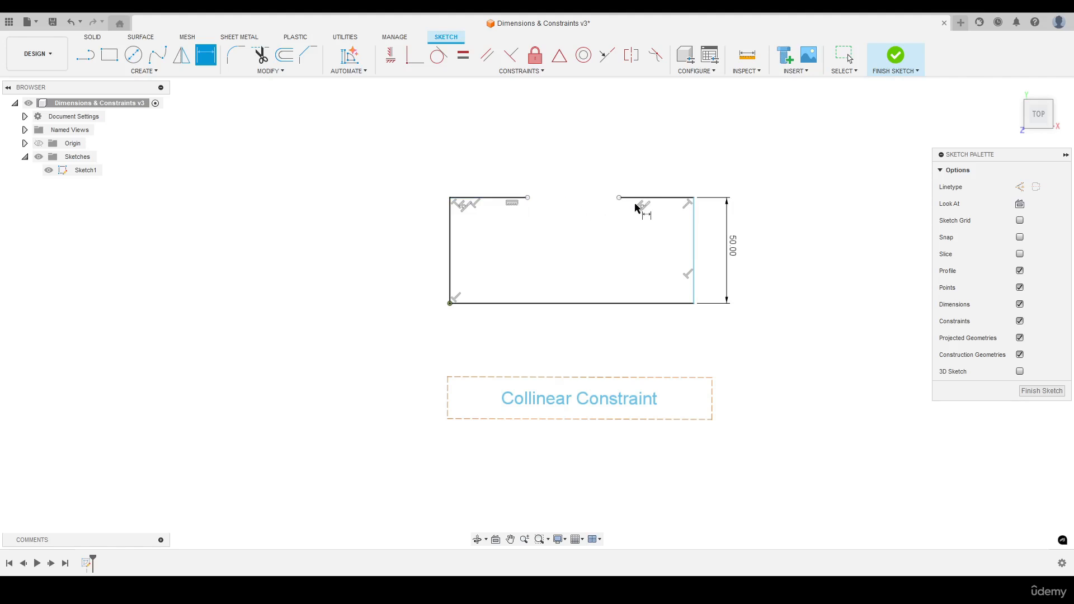
key("Escape")
Set the right vertical line's dimension to 80 mm and stretch the upper-left line almost to the end of the upper-right one.
double_click(733, 246)
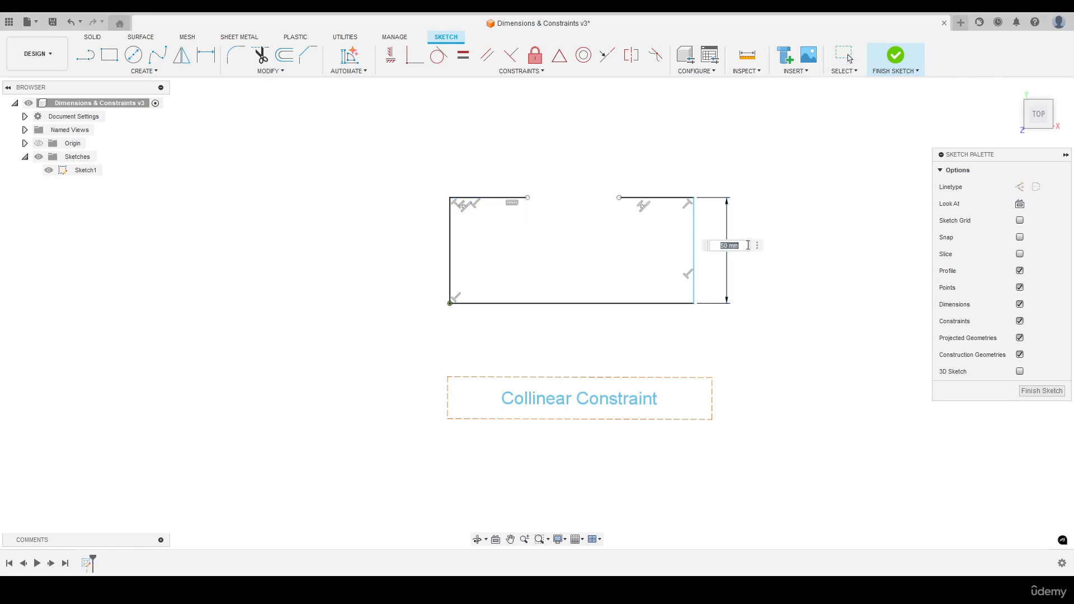
key("Return")
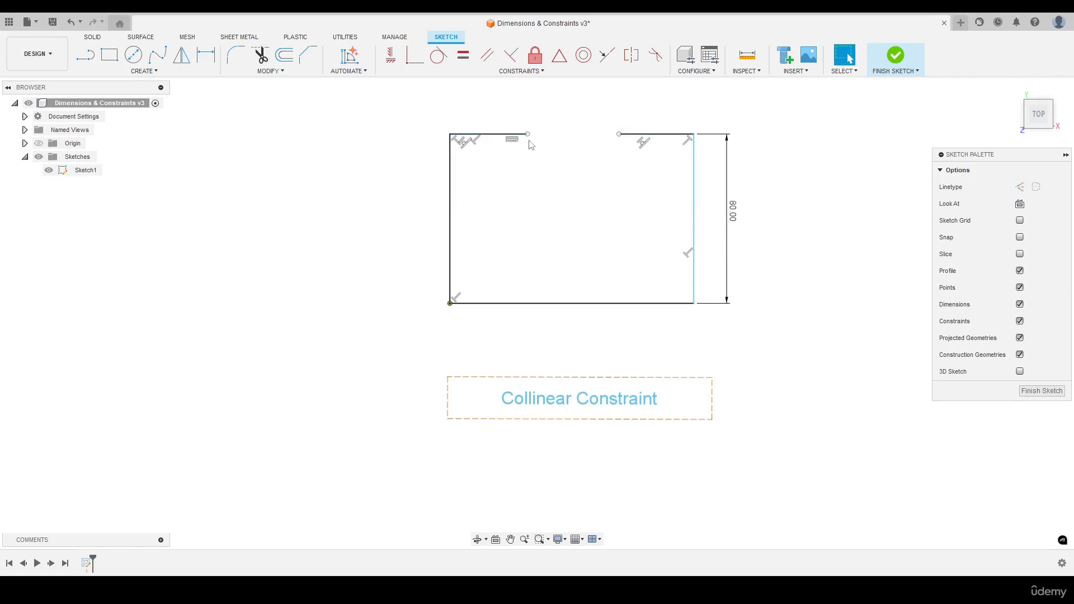
mouse_move(528, 134)
left_mouse_down()
mouse_move(643, 144)
mouse_move(614, 157)
left_mouse_up()
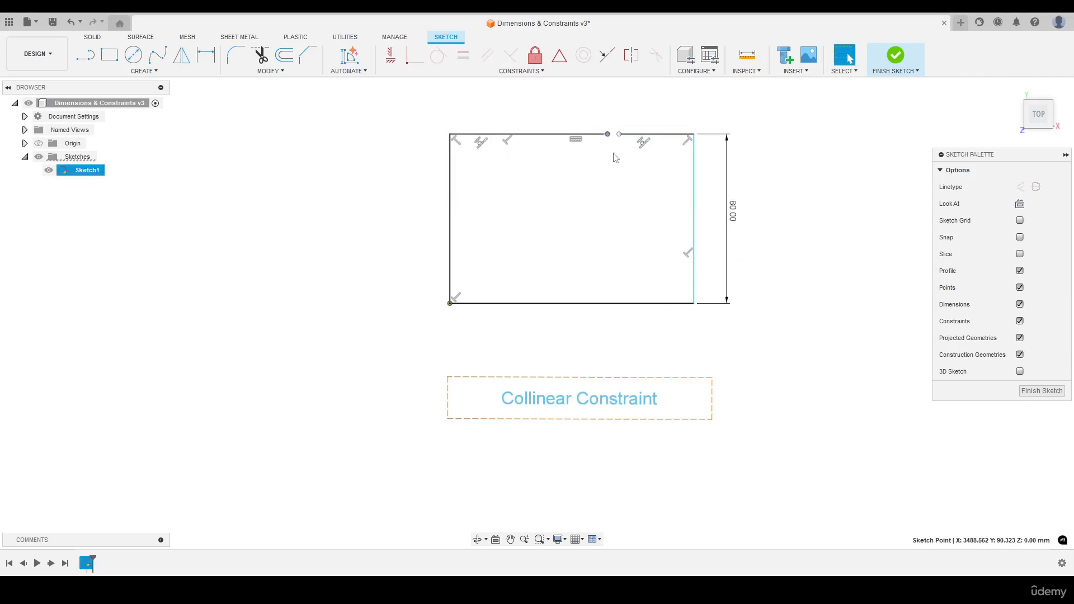
left_click(816, 231)
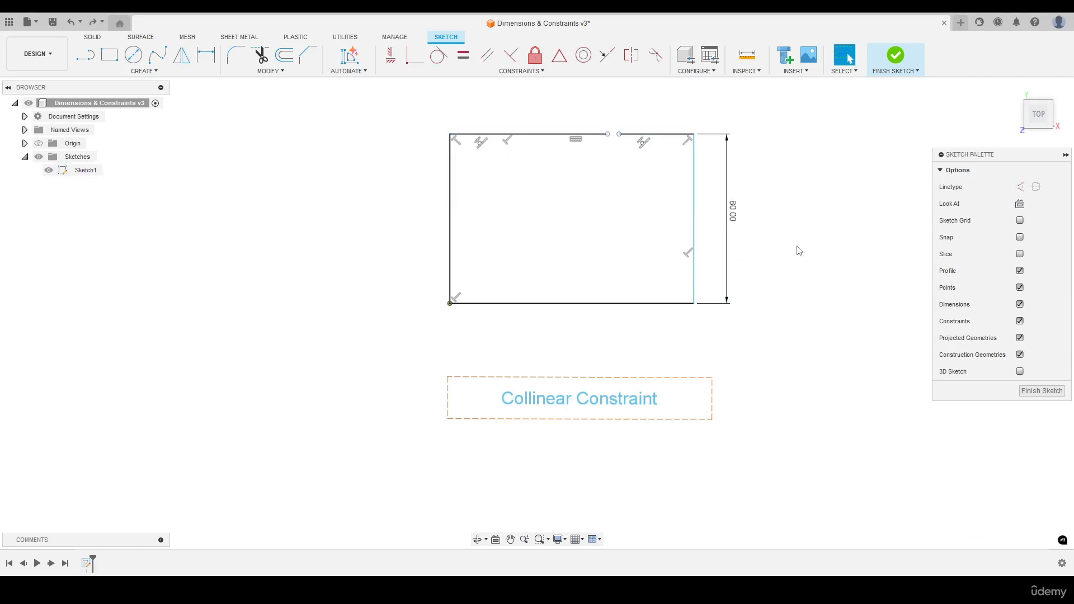
Draw a horizontal line about 35 mm long inward from the left side's midpoint and a shorter one, slightly higher, inward from the right side.
key("l")
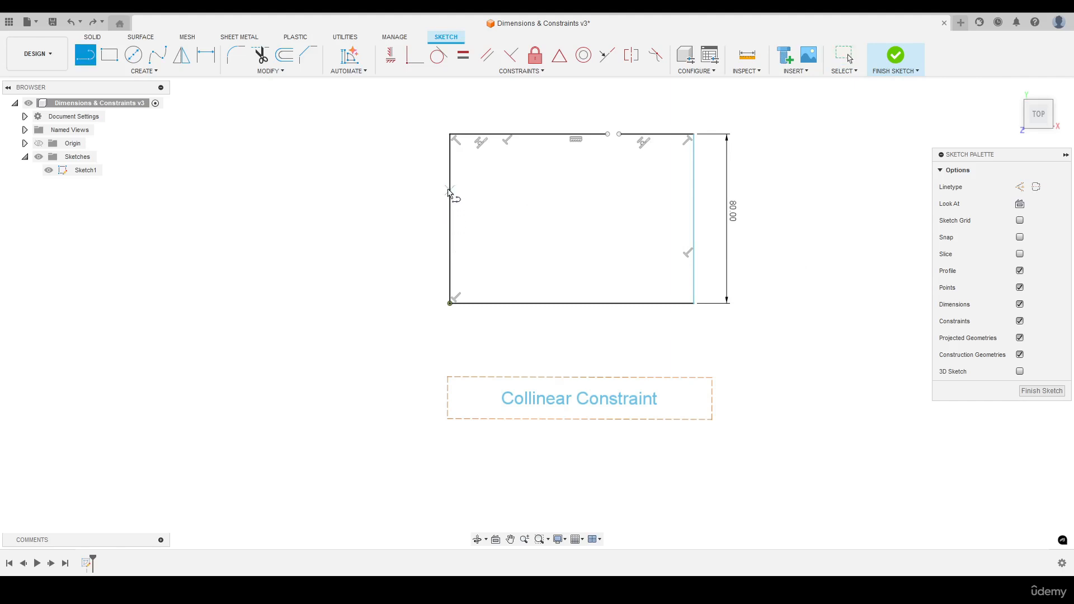
left_click(450, 218)
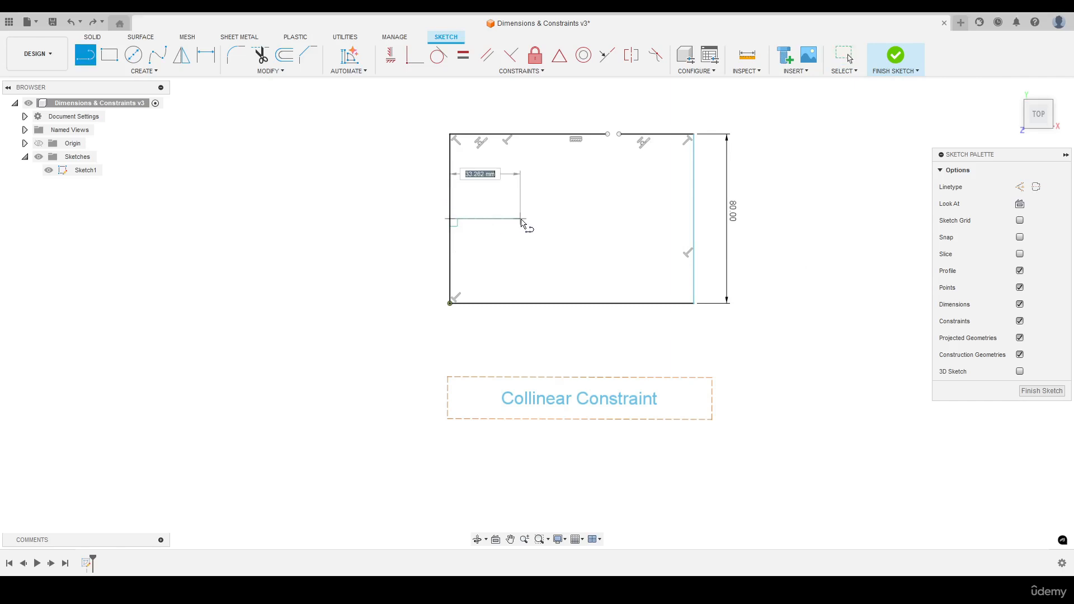
left_click(524, 219)
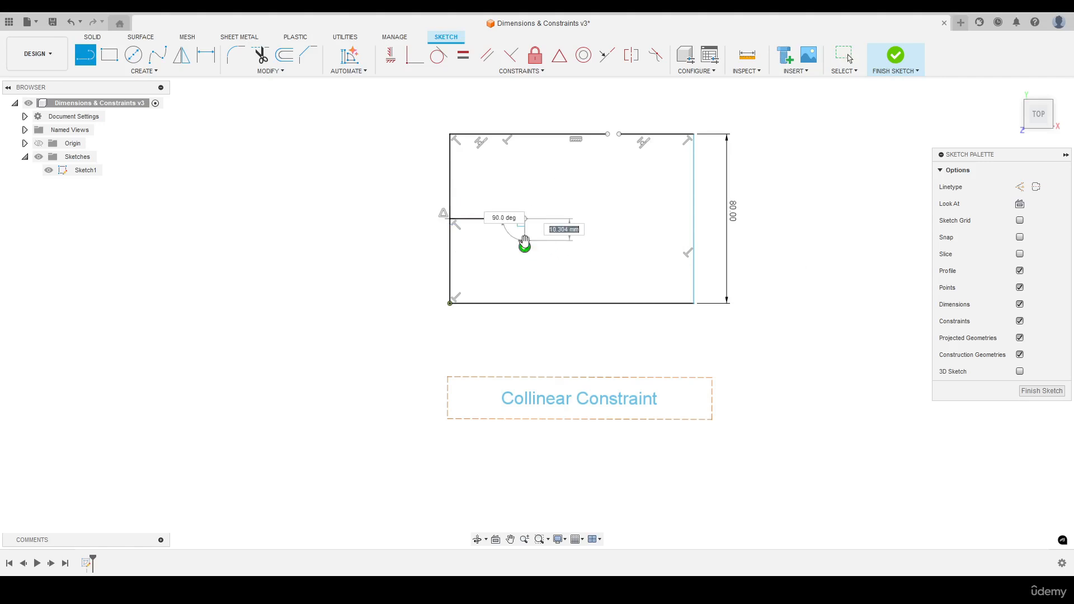
left_click(524, 246)
left_click(693, 188)
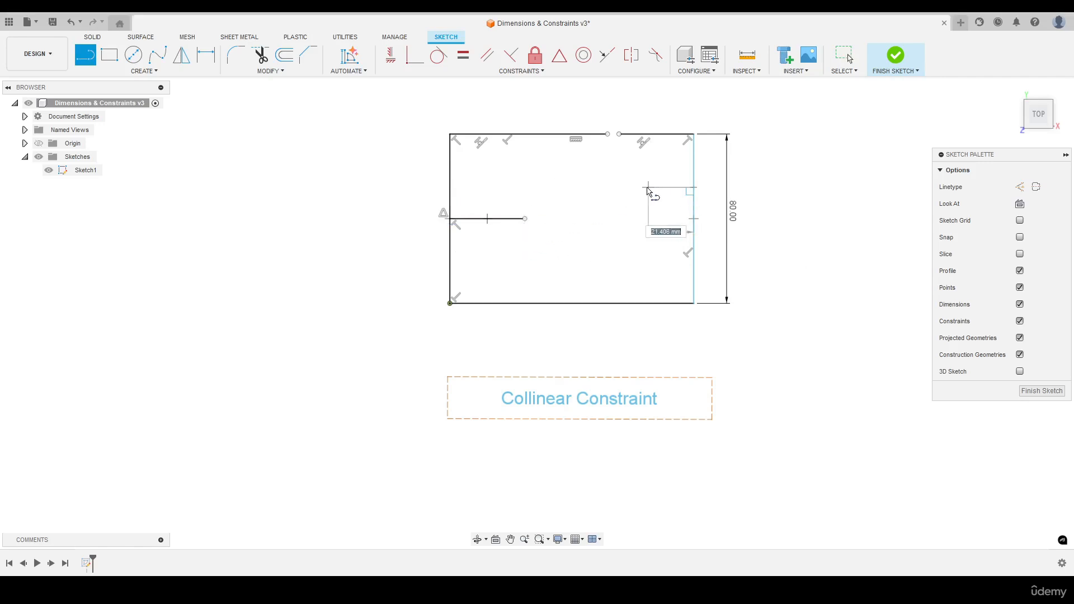
left_click(628, 188)
key("Escape")
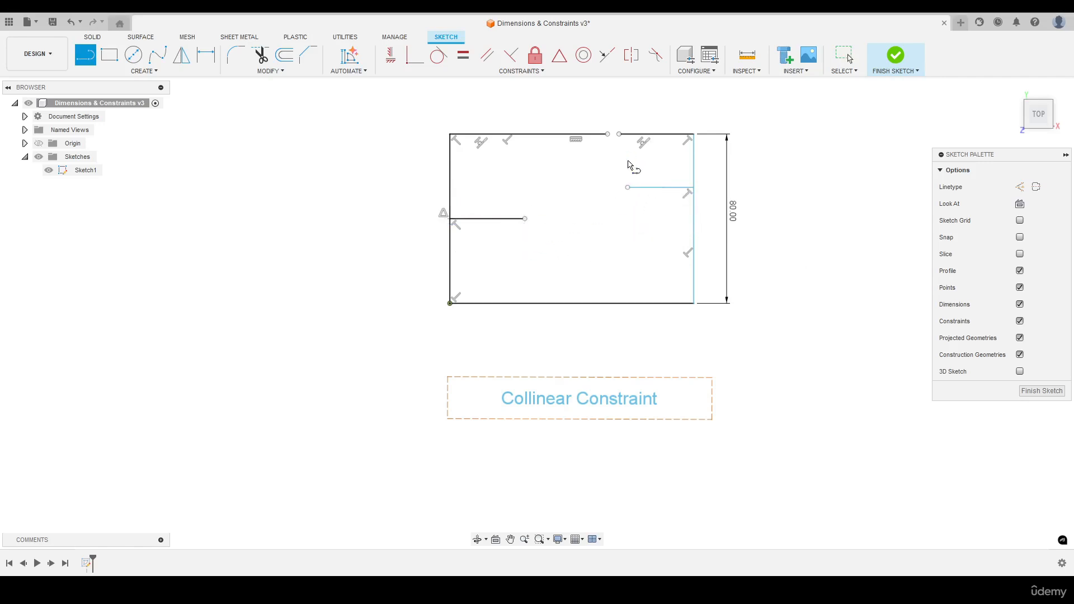
key("Escape")
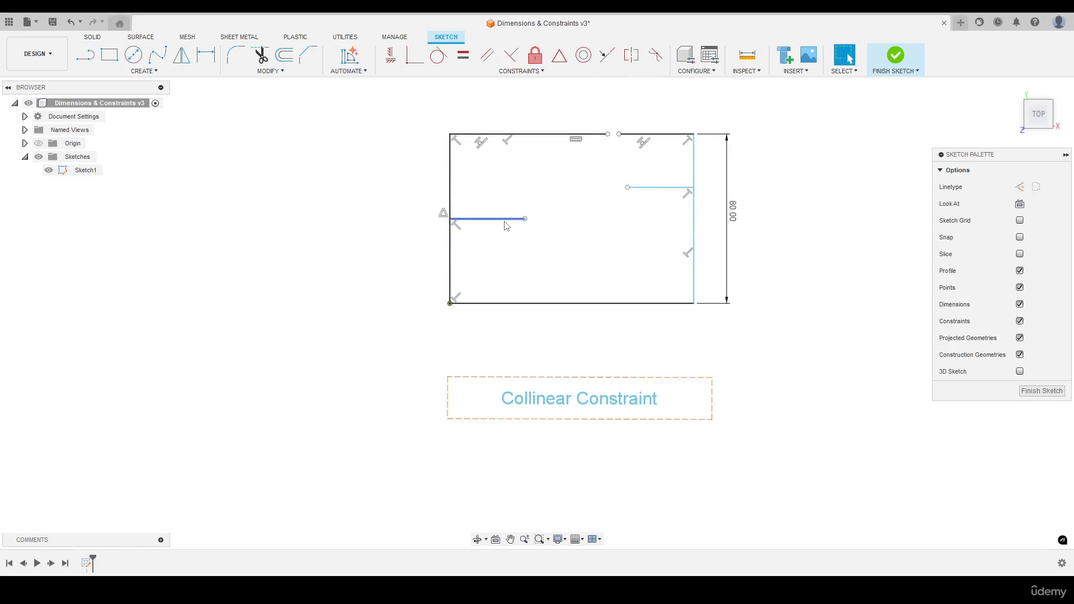
Apply a Collinear constraint between the two inner horizontal lines and stretch the left one almost to the right one.
left_click(607, 55)
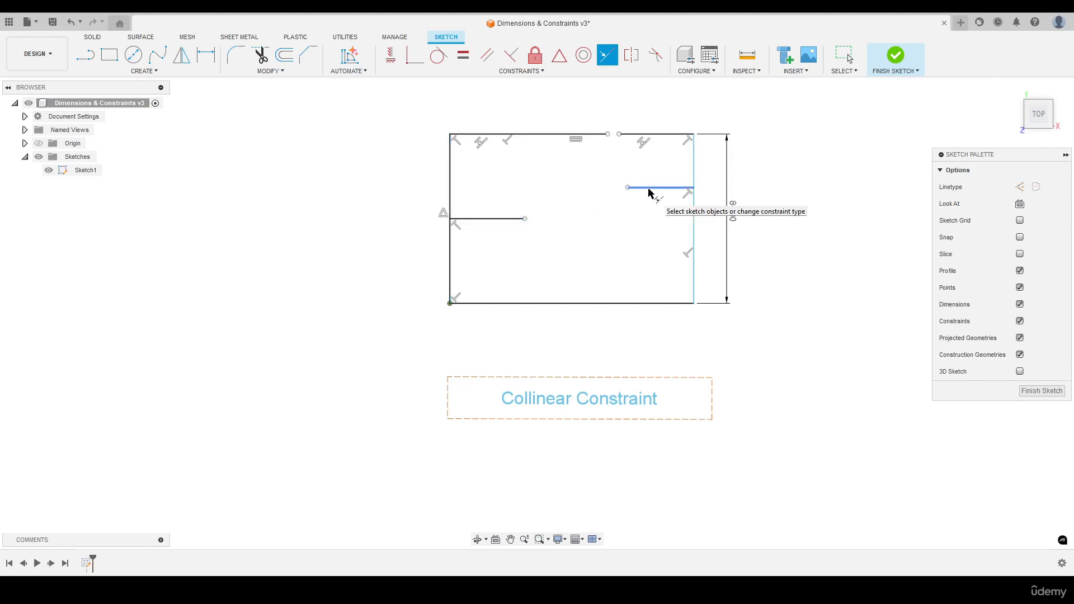
left_click(496, 221)
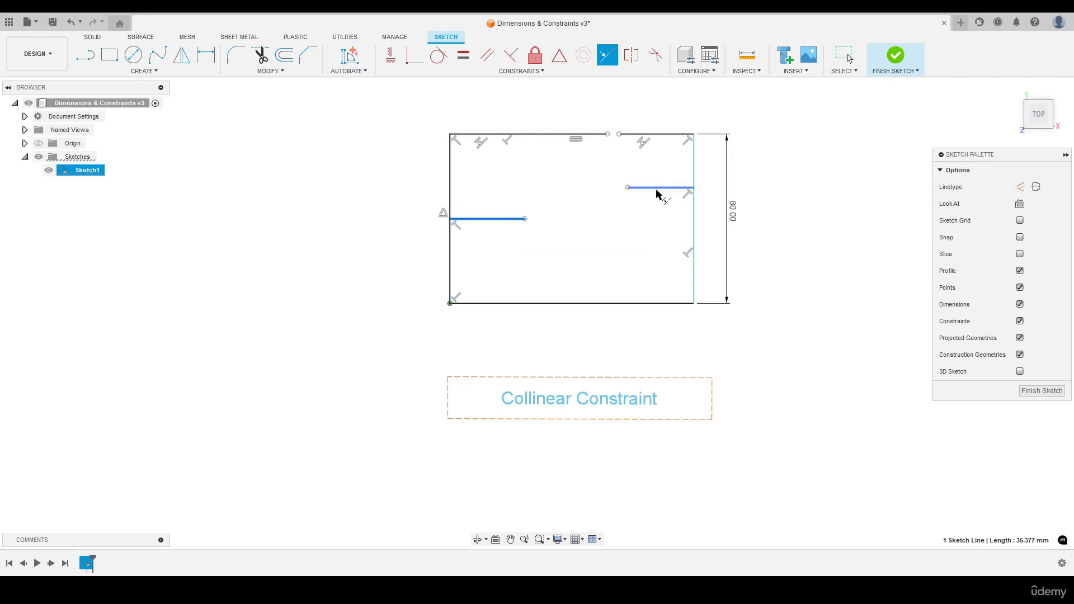
left_click(662, 189)
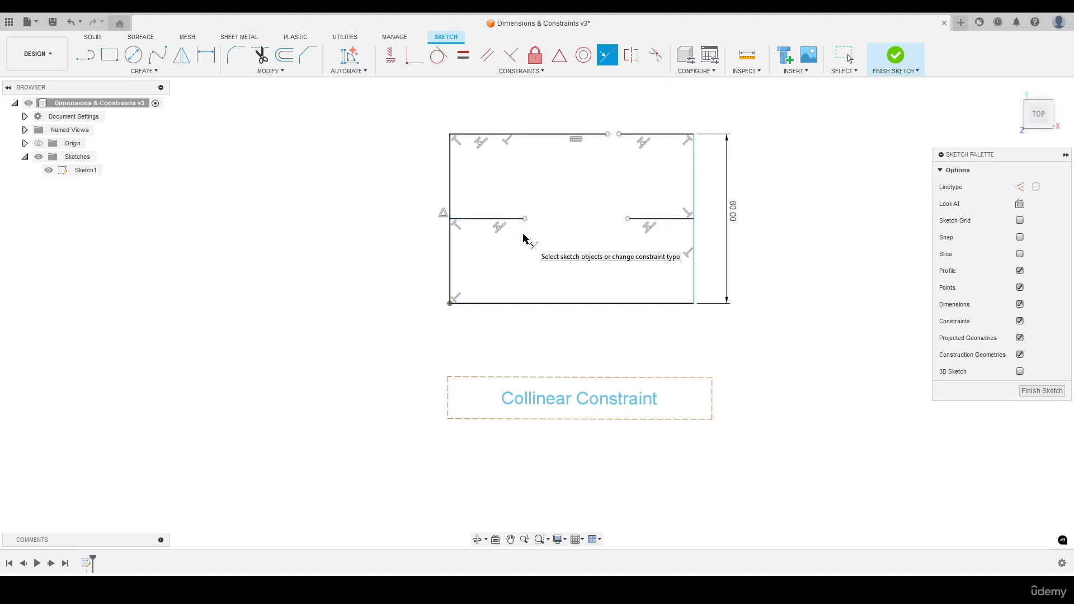
key("Escape")
left_click_drag(525, 219, 605, 219)
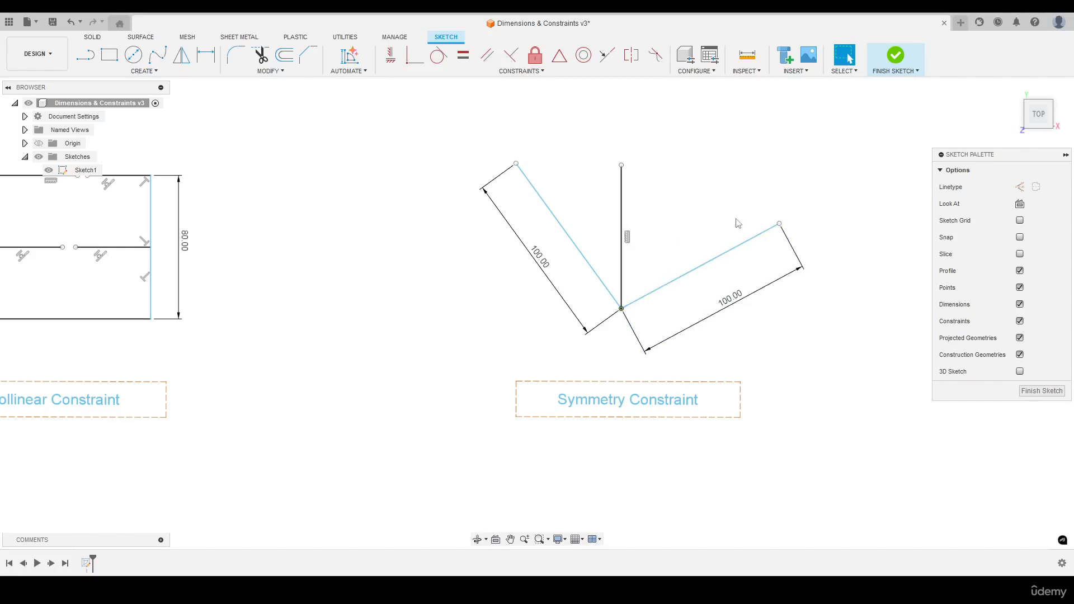
In the Symmetry example, swing the right 100 mm line slightly down and the left one slightly inward to test their freedom.
mouse_move(779, 224)
left_mouse_down()
mouse_move(792, 251)
mouse_move(788, 241)
left_mouse_up()
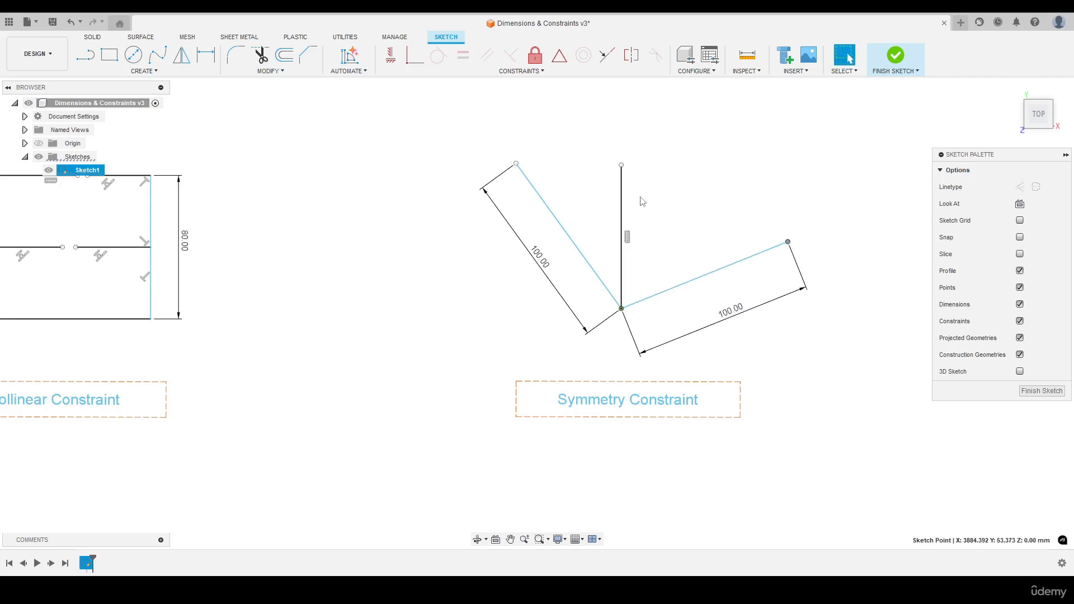
left_click(657, 184)
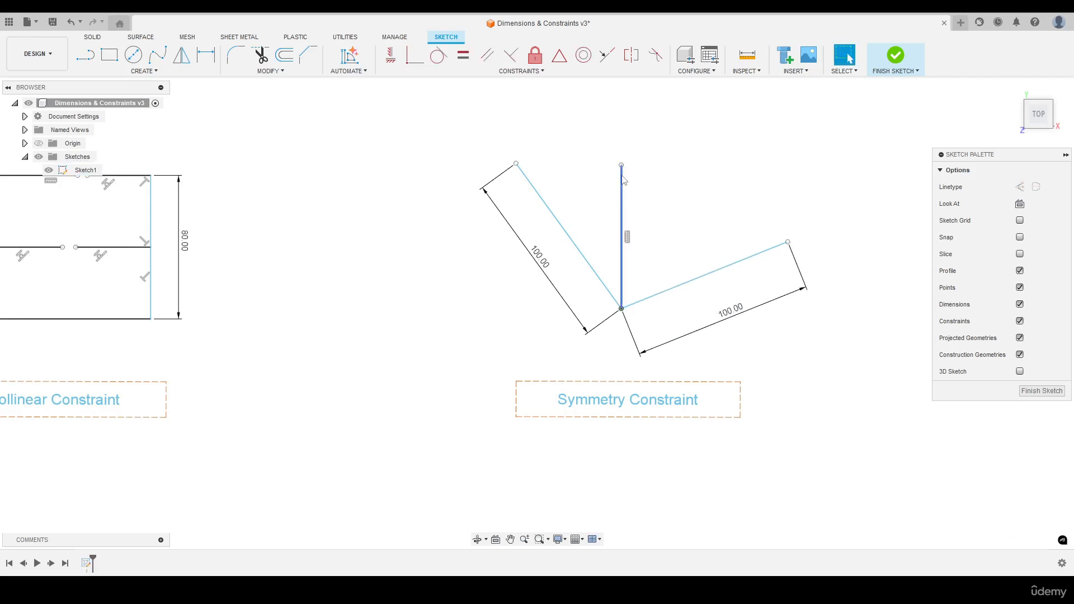
left_click(622, 179)
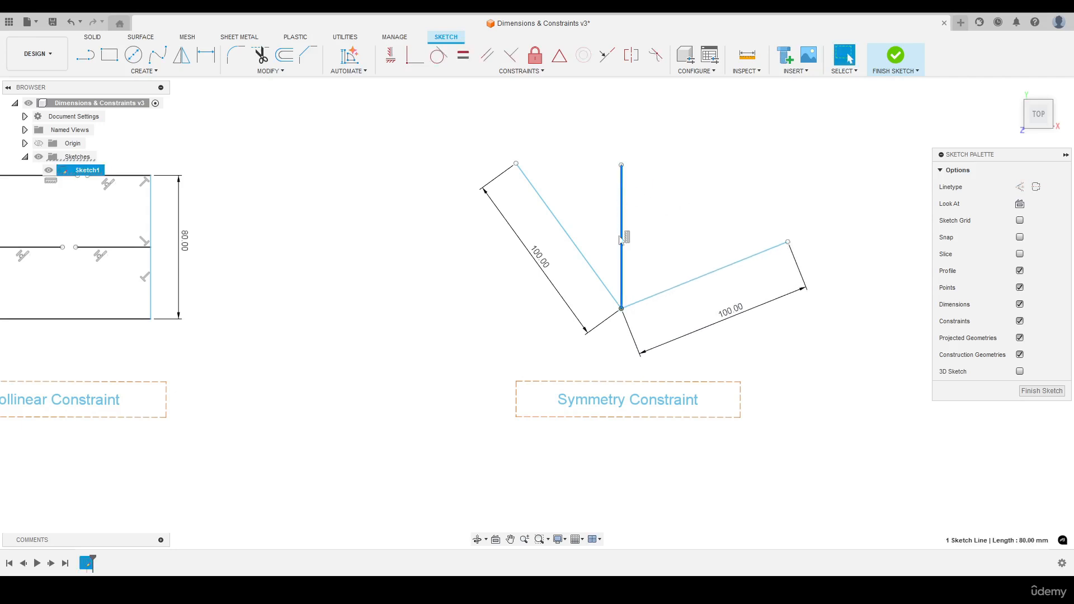
left_click(666, 198)
mouse_move(516, 163)
left_mouse_down()
mouse_move(542, 163)
mouse_move(519, 163)
left_mouse_up()
left_click(708, 278)
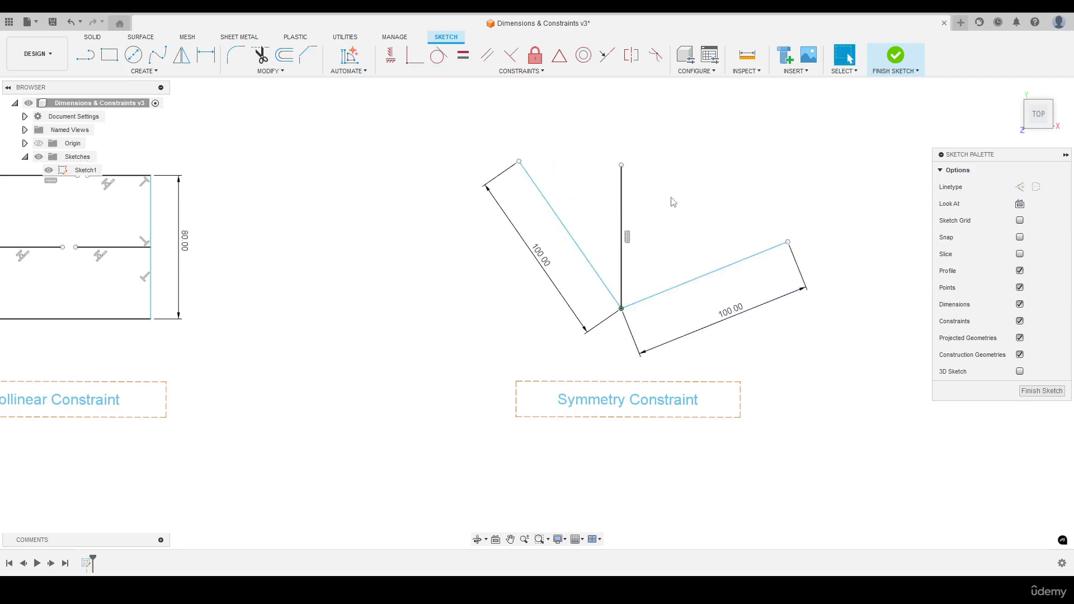
Make the two 100 mm lines symmetric about the vertical centre line and swing their free ends outward to test the constraint.
left_click(631, 57)
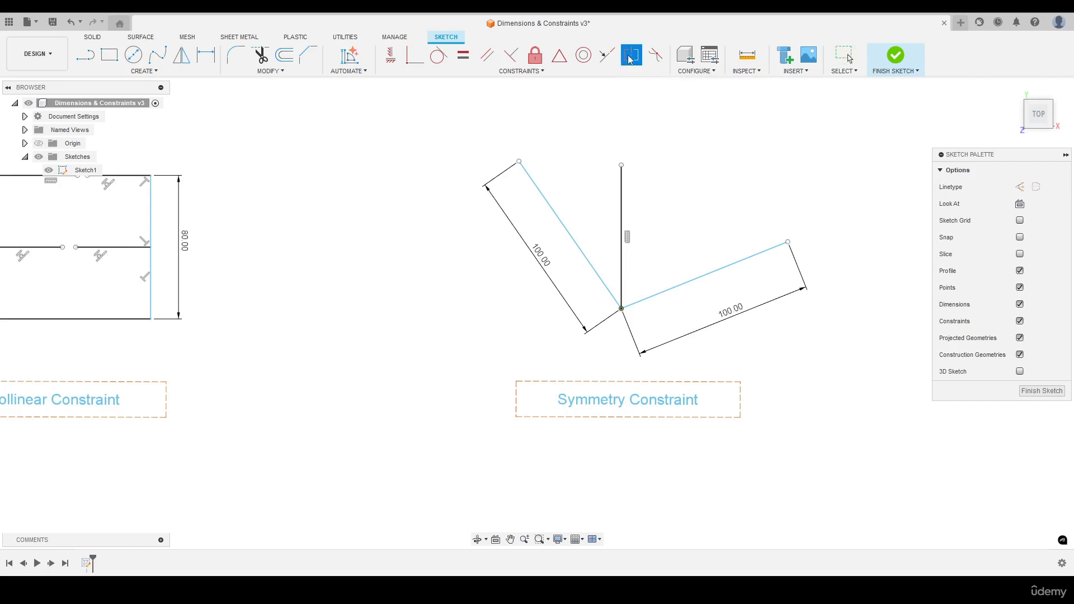
left_click(537, 191)
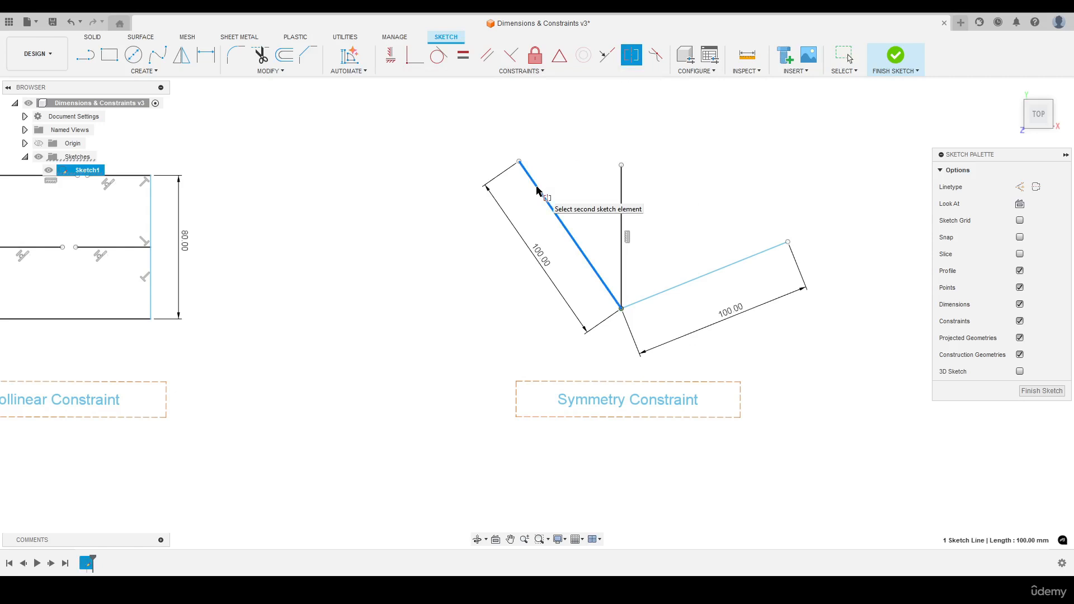
left_click(720, 263)
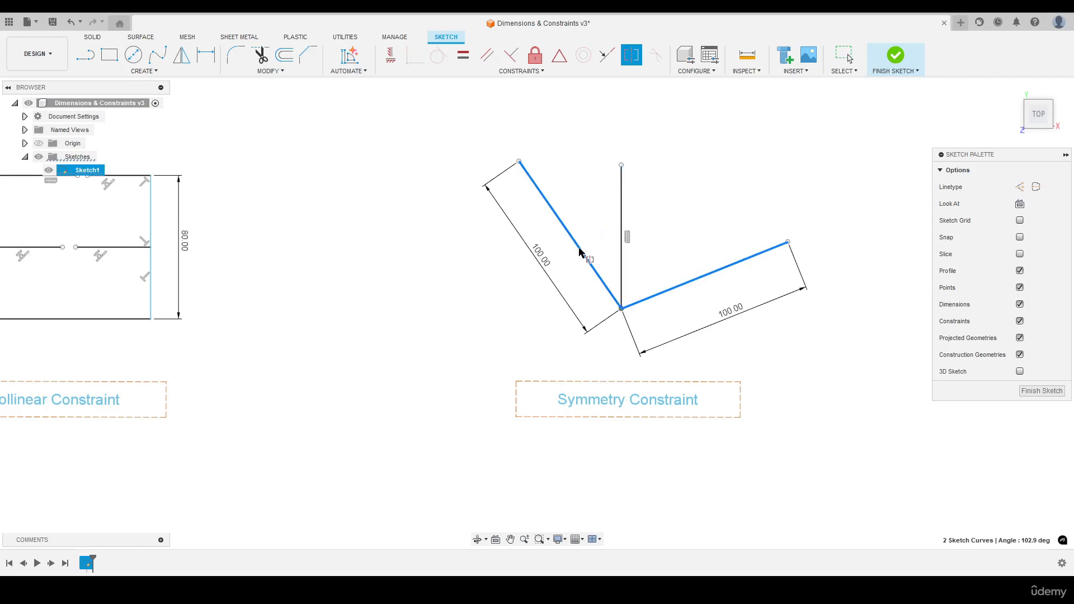
left_click(628, 221)
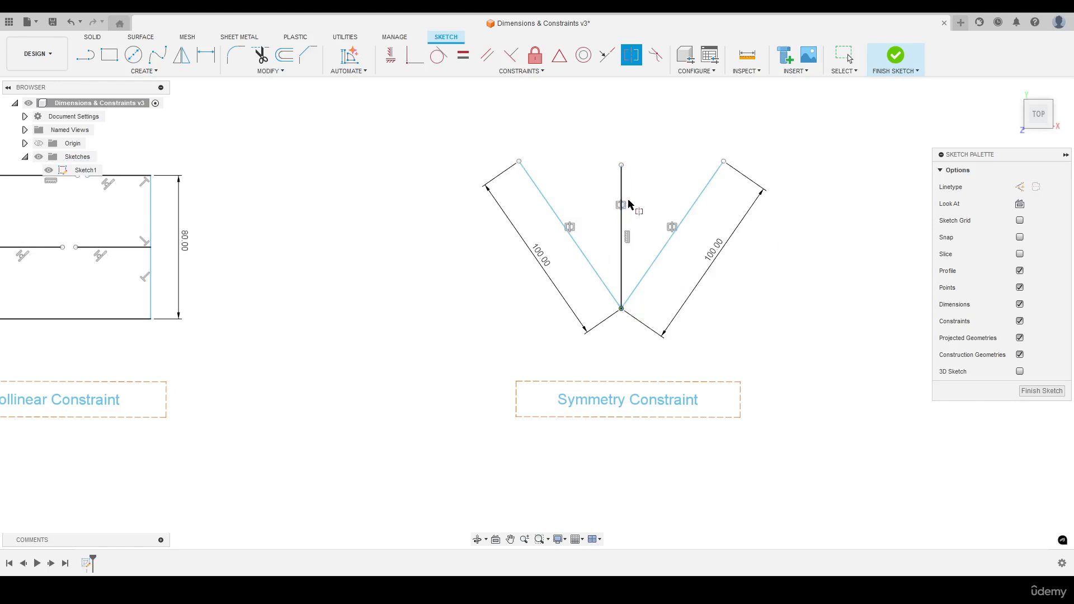
right_click(659, 129)
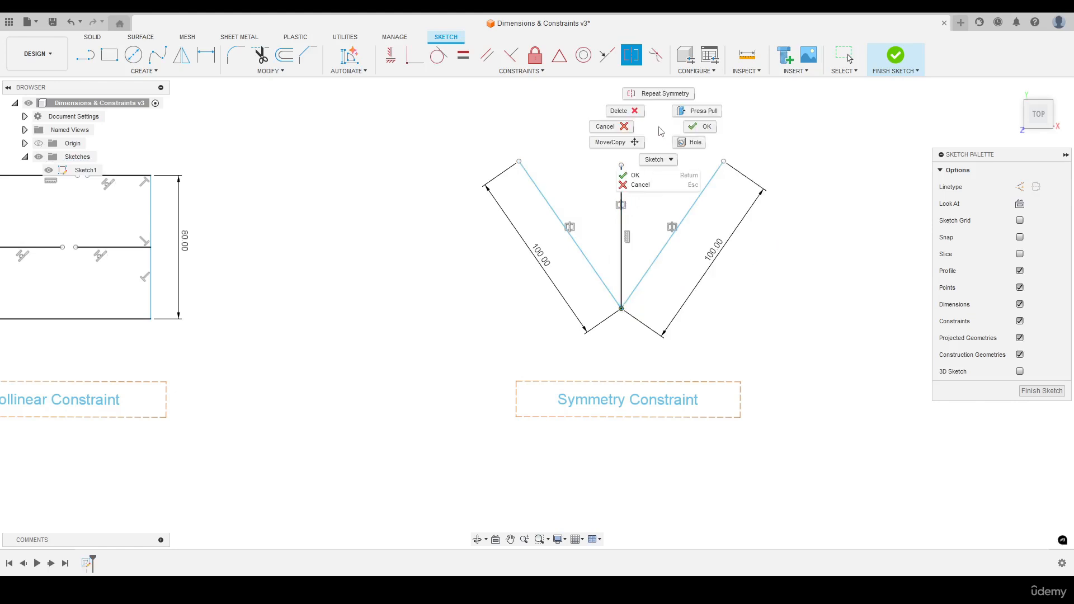
left_click(691, 129)
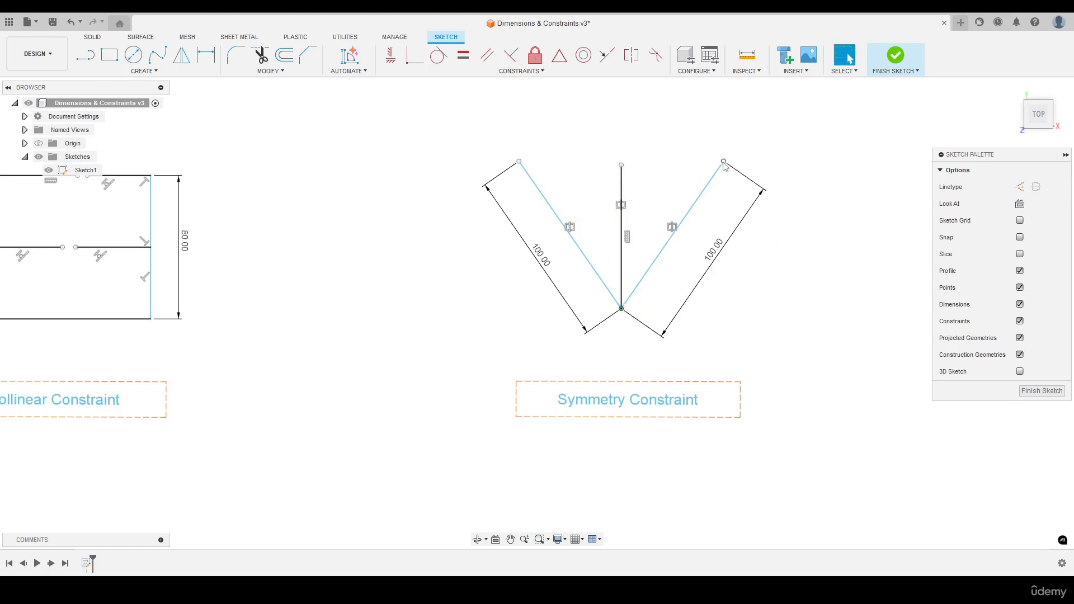
mouse_move(725, 166)
left_mouse_down()
mouse_move(753, 207)
mouse_move(768, 266)
mouse_move(769, 213)
mouse_move(724, 164)
left_mouse_up()
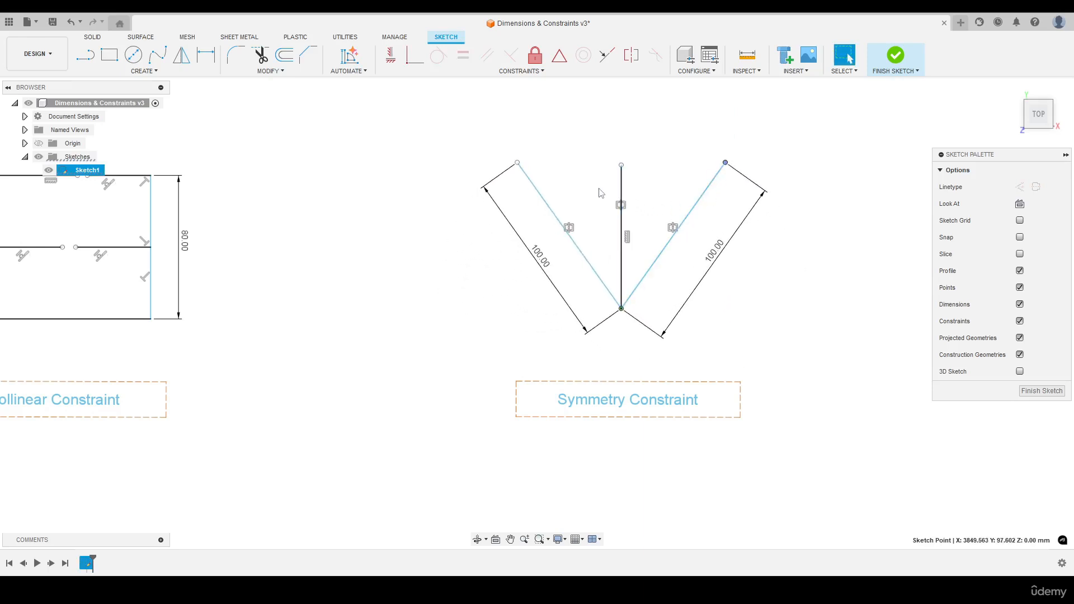
left_click_drag(517, 163, 485, 192)
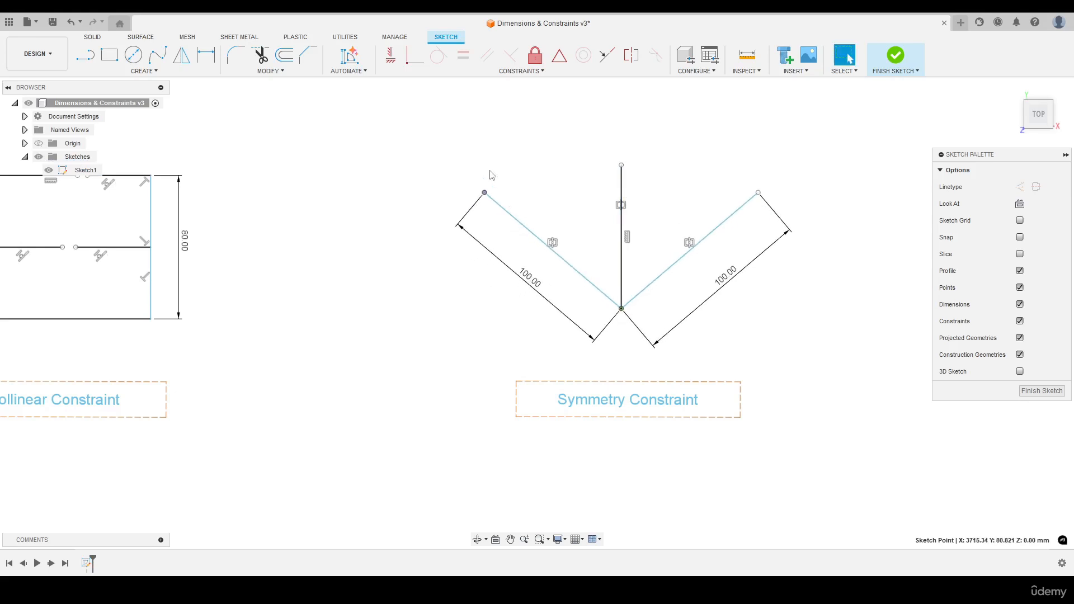
Dimension the angle between the left 100 mm line and the vertical centre line at 45 degrees.
key("d")
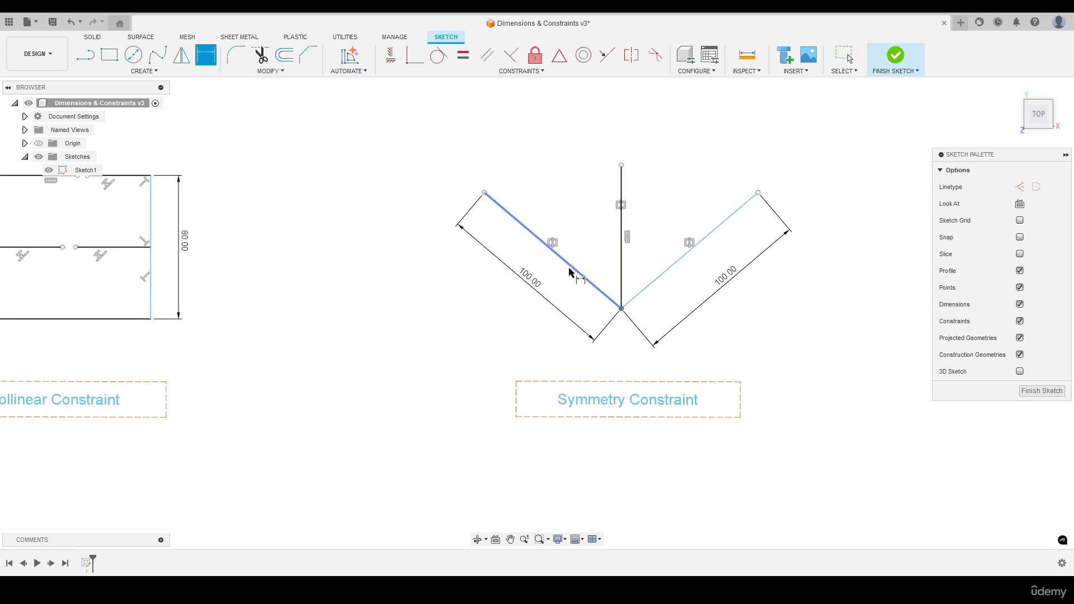
left_click(573, 268)
left_click(621, 224)
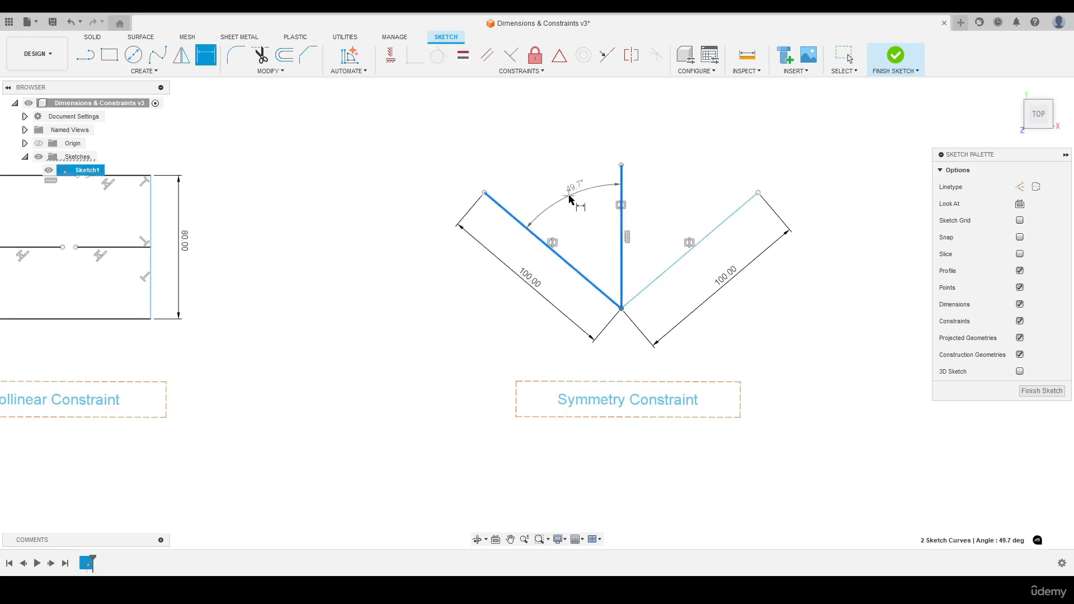
left_click(556, 155)
type("45")
key("Return")
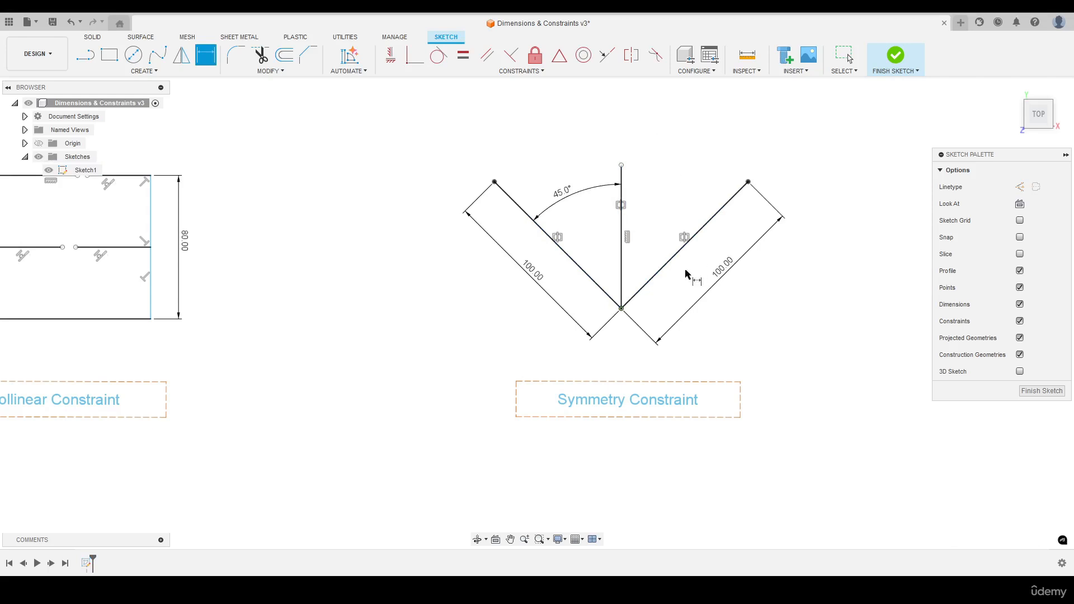
key("Escape")
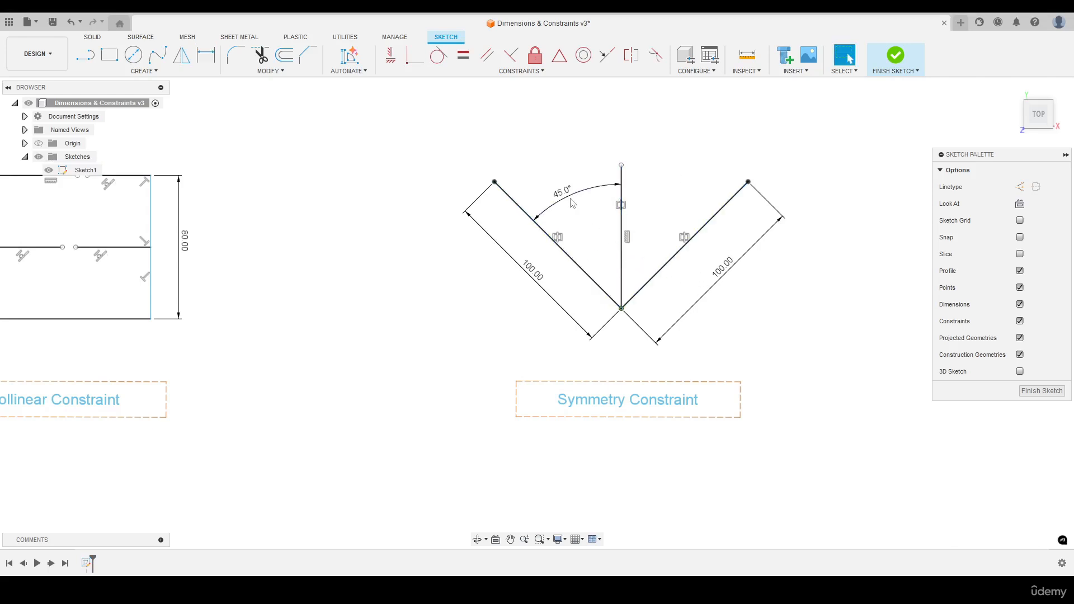
Set the angle between the left slanted line and the centre line to 15 degrees.
double_click(563, 192)
type("15")
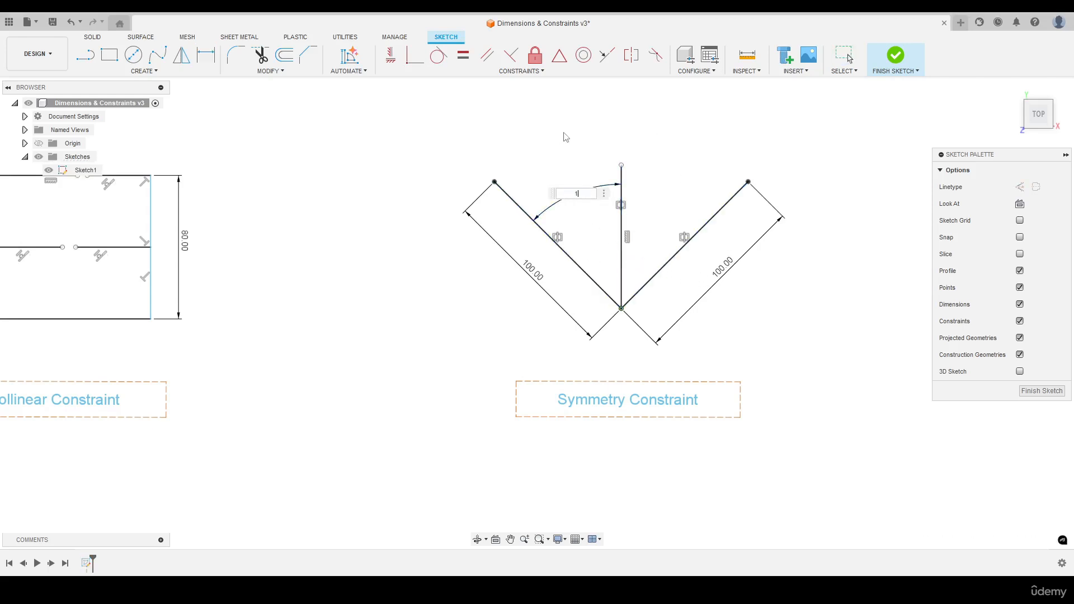
key("Return")
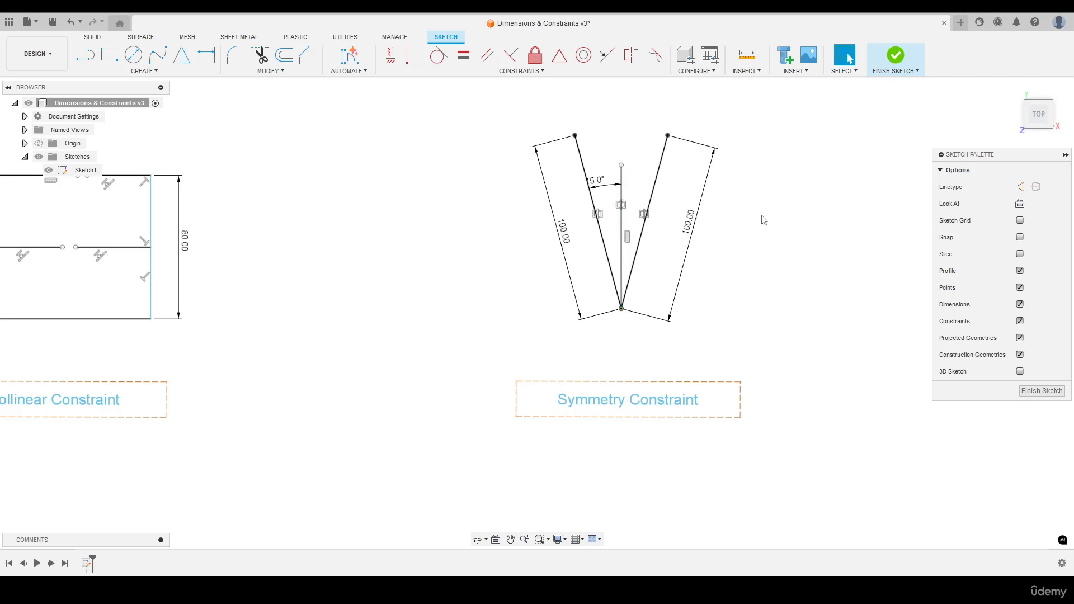
left_click(660, 172)
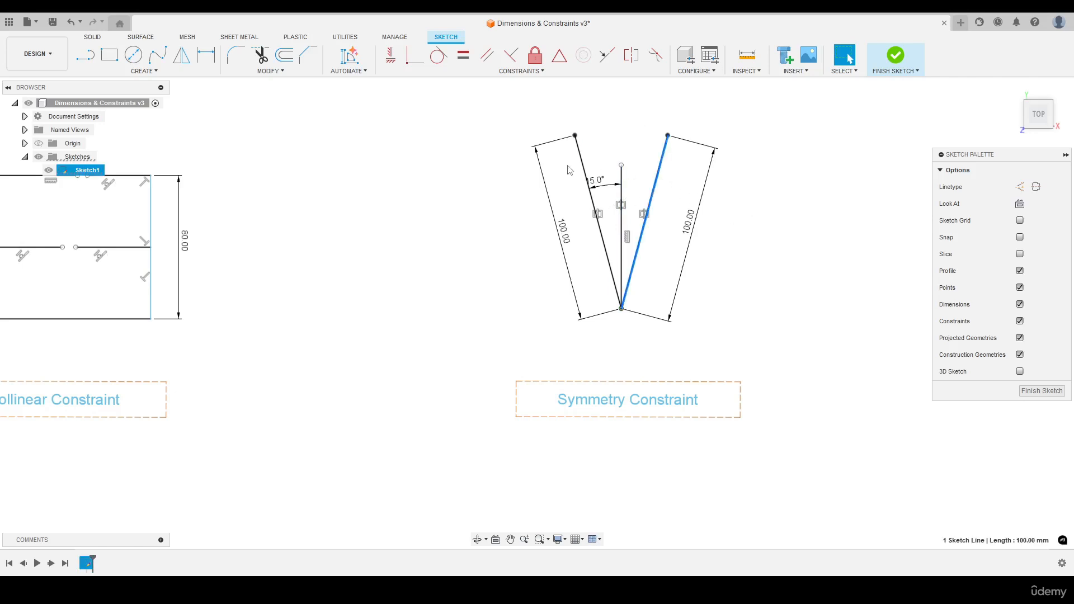
right_click(600, 216)
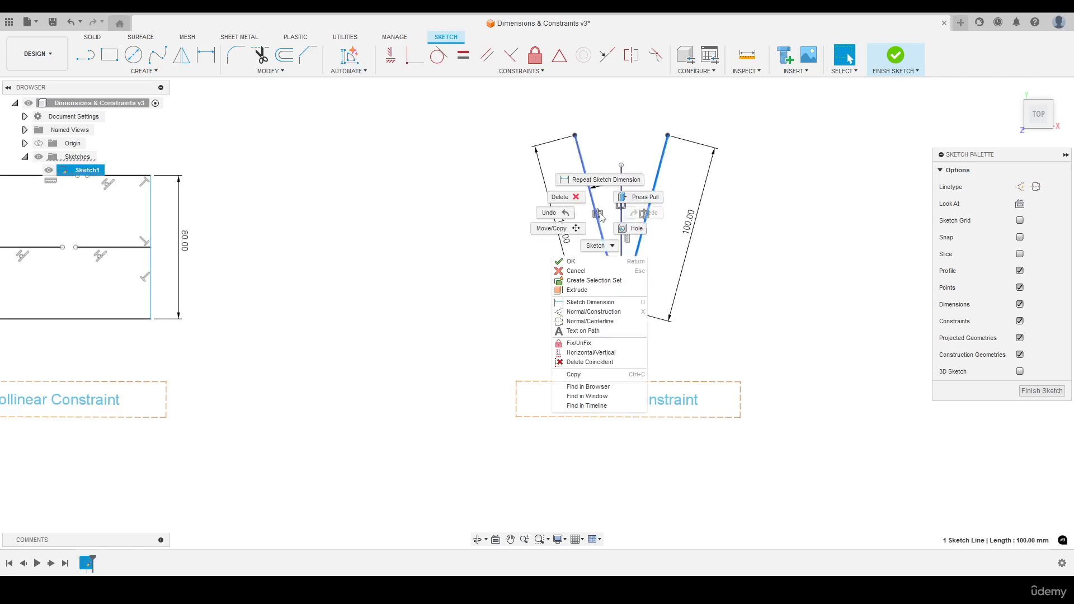
left_click(772, 265)
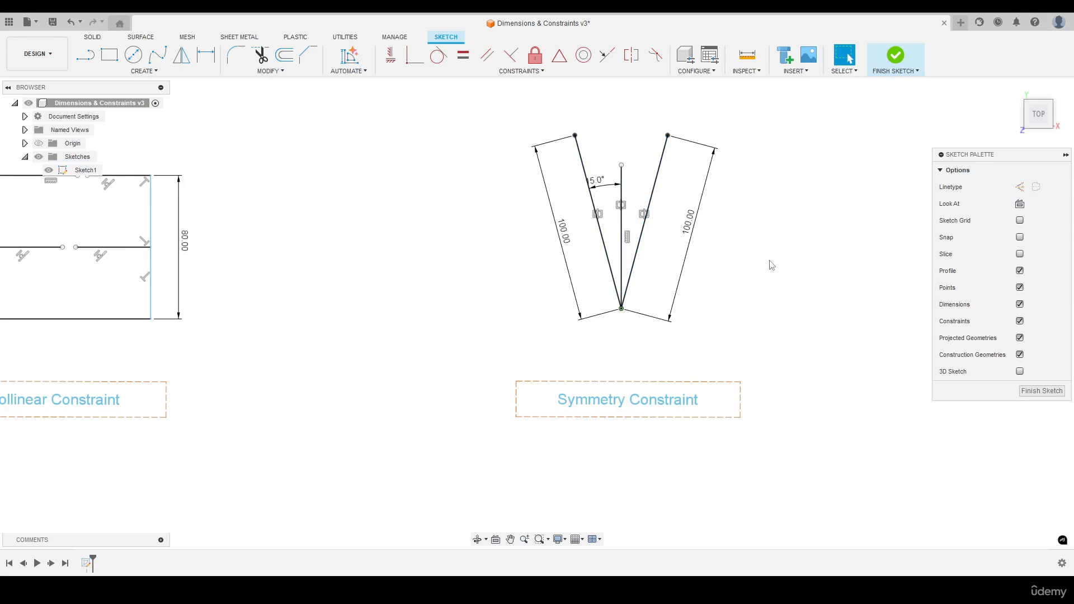